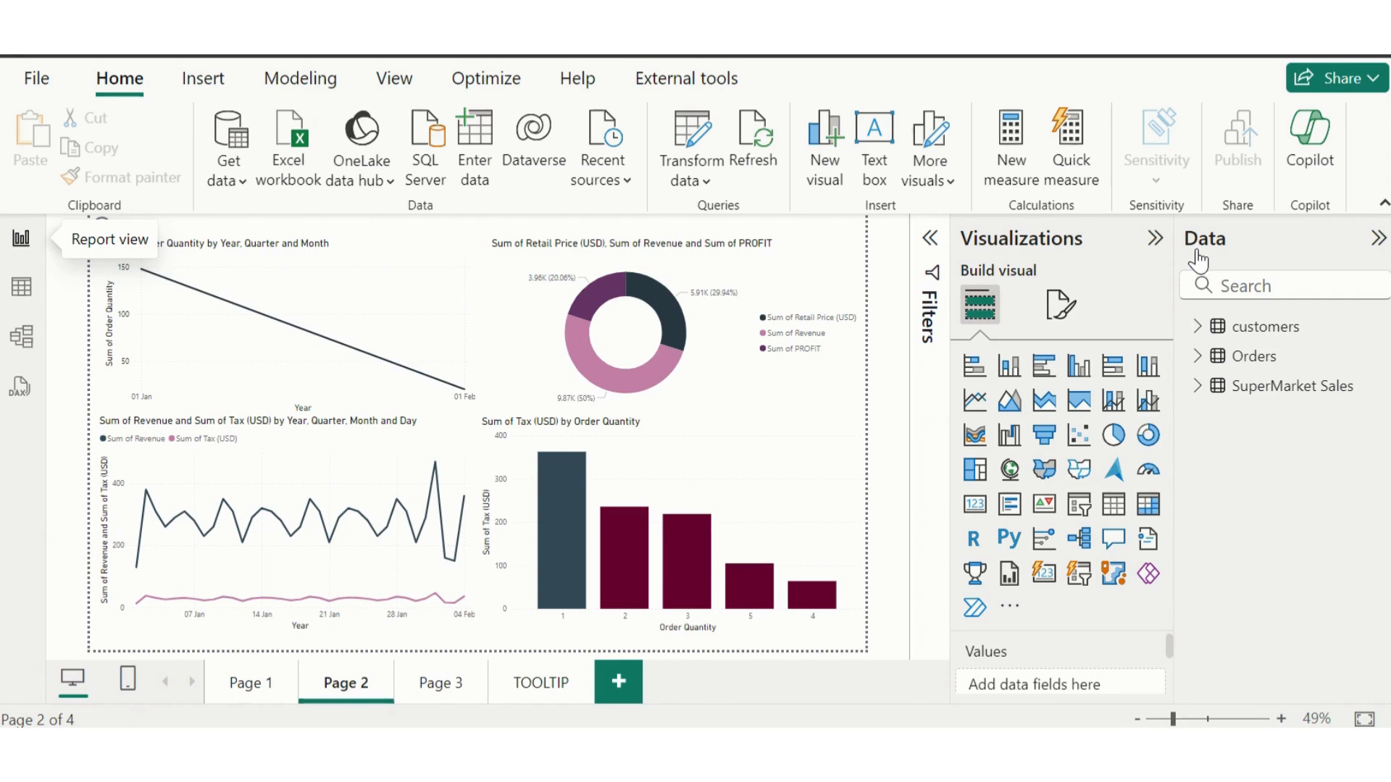
Create a new measure named andfunc in the SuperMarket Sales table and begin its formula with CALCULATE.
left_click(22, 288)
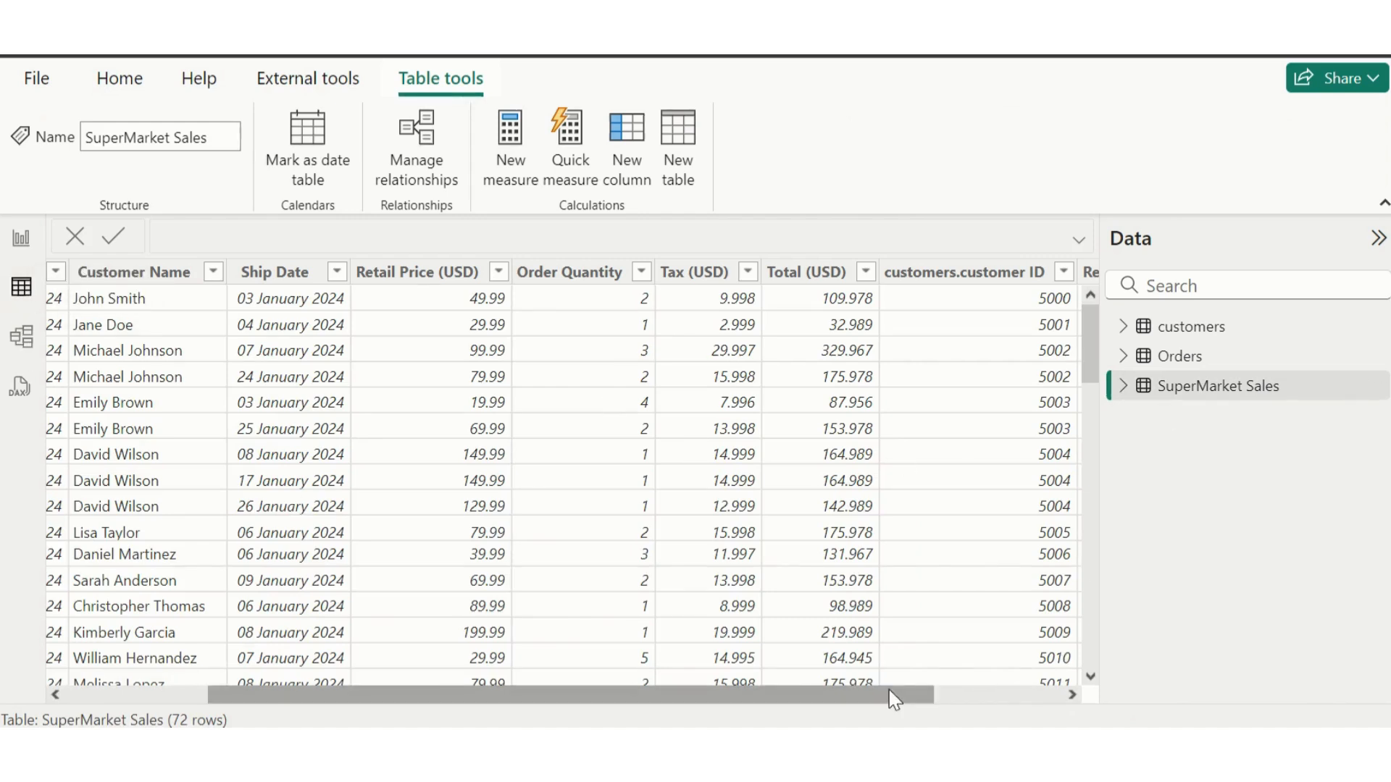
scroll(1007, 693, "right", 2)
scroll(1007, 694, "right", 2)
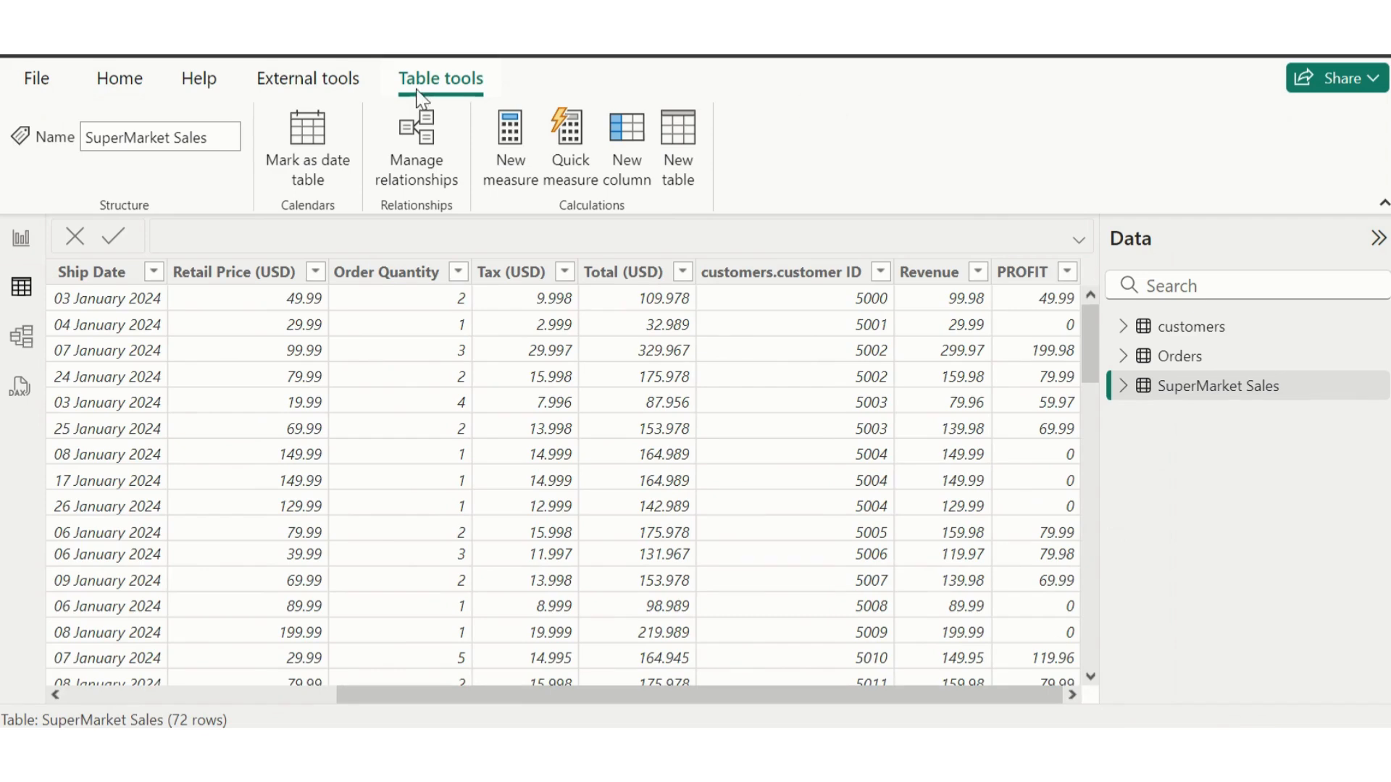
left_click(496, 163)
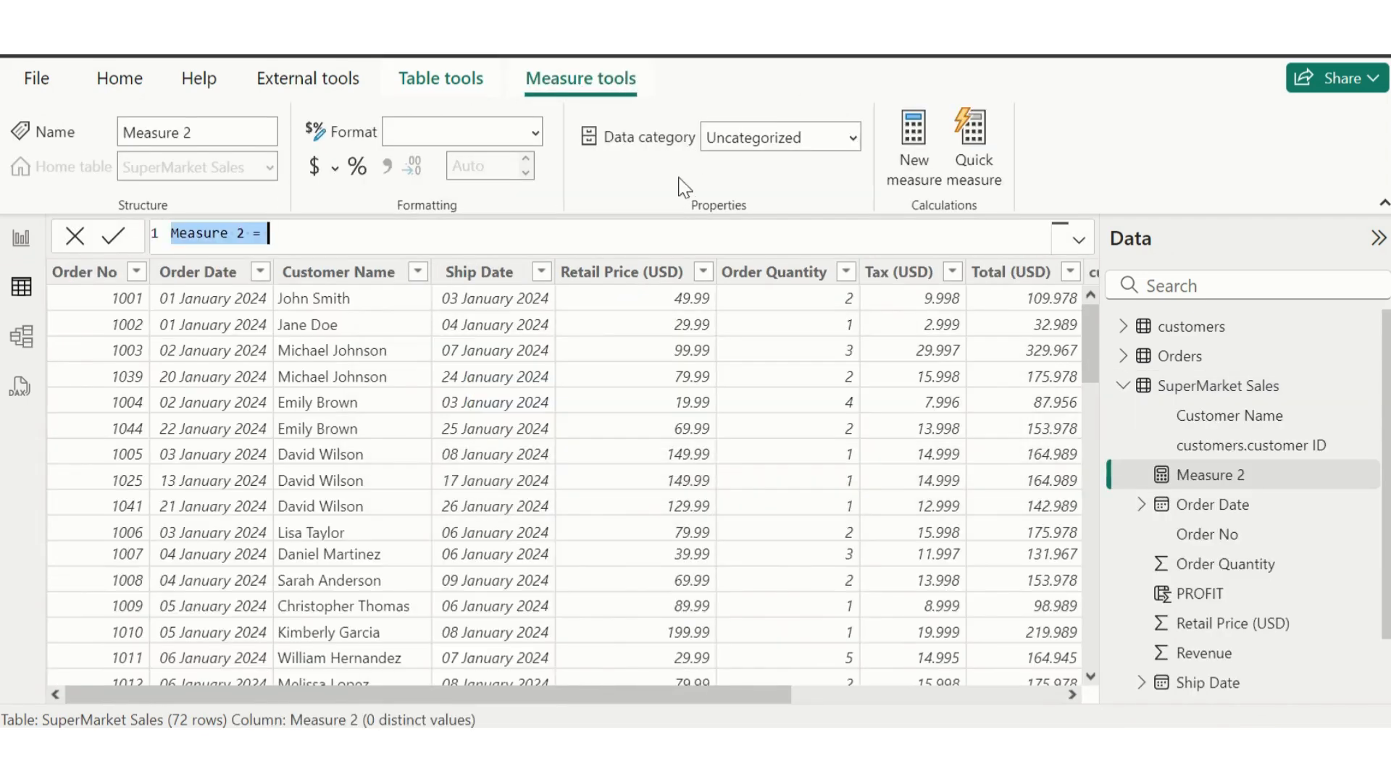
key("BackSpace")
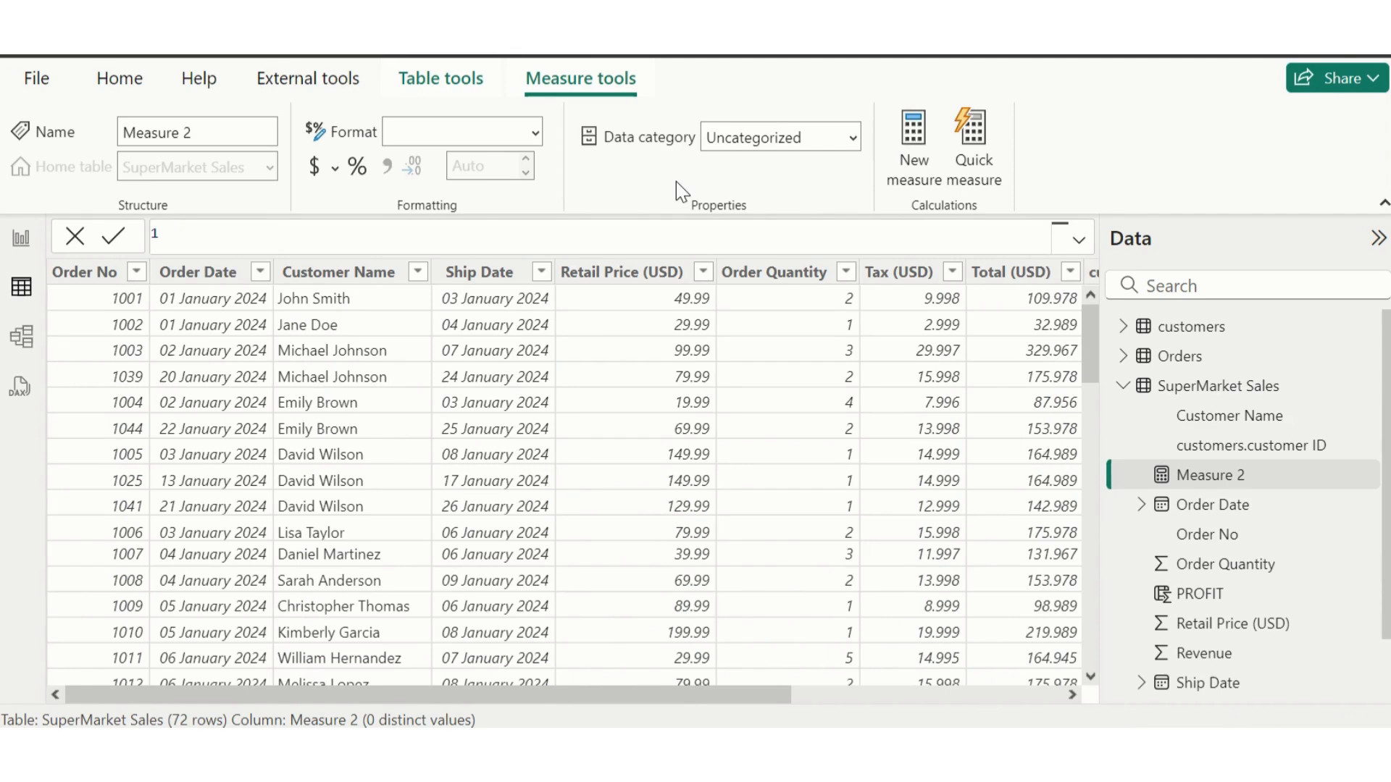
type("andfunc=ca")
key("Tab")
type("re")
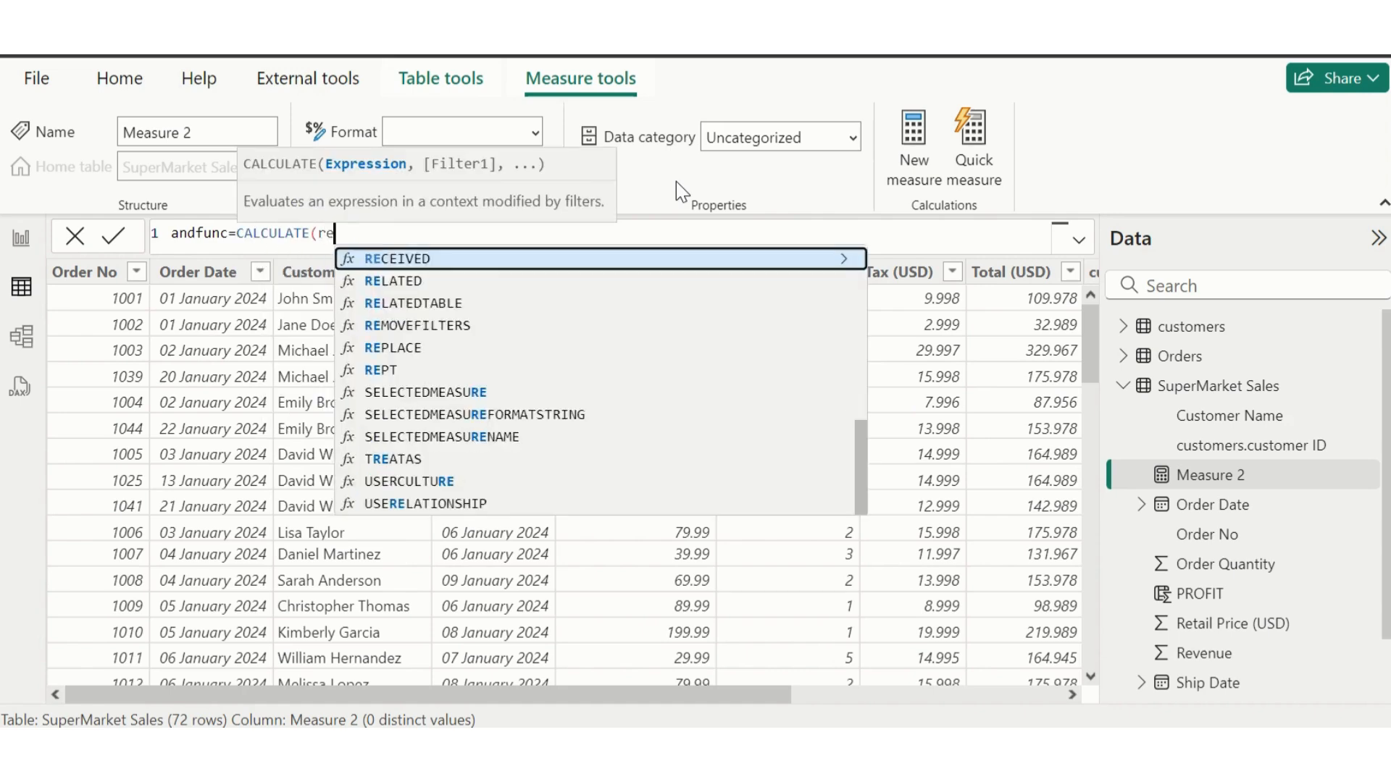
type("ve")
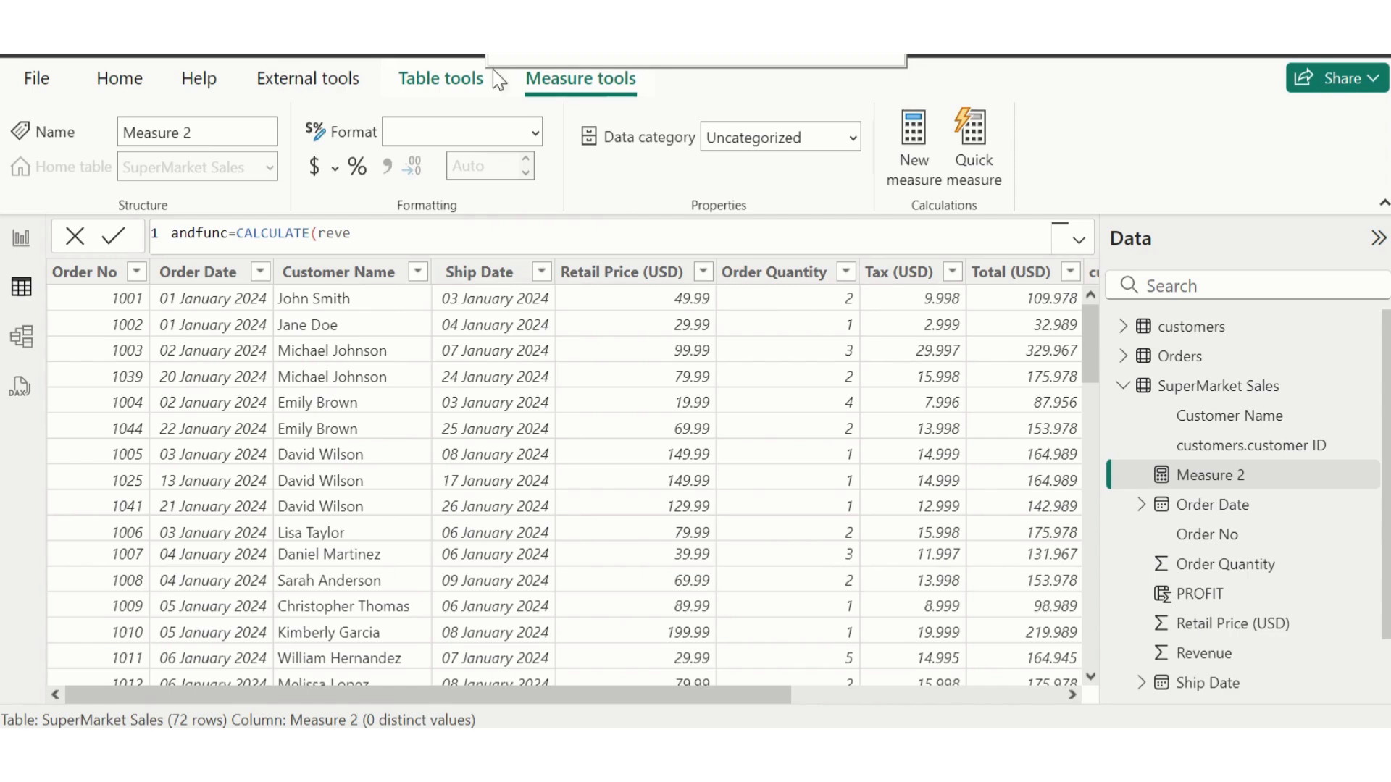
type("nue")
key("BackSpace")
key("BackSpace")
key("BackSpace")
key("BackSpace")
key("BackSpace")
key("BackSpace")
key("BackSpace")
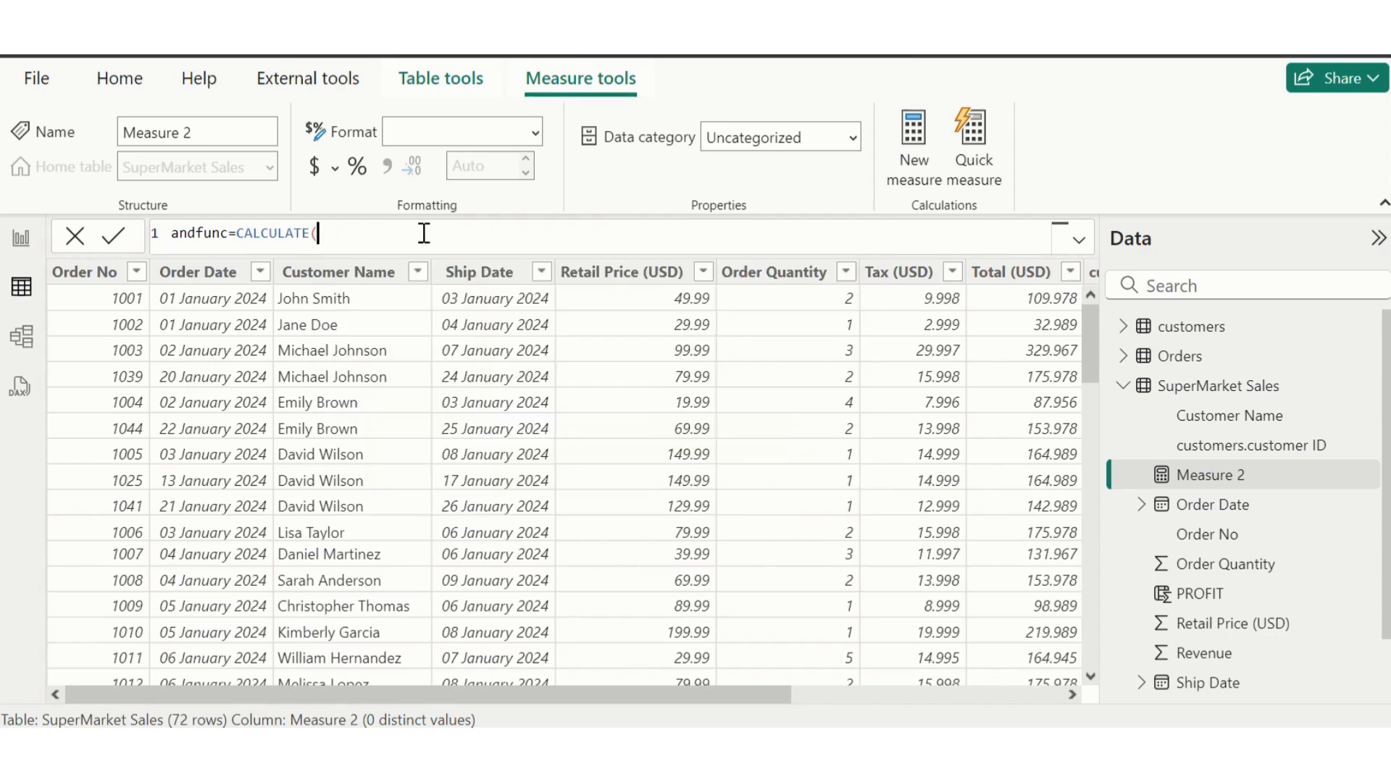
Enter the SUM of the SuperMarket Sales Revenue column as the CALCULATE expression.
type("sum")
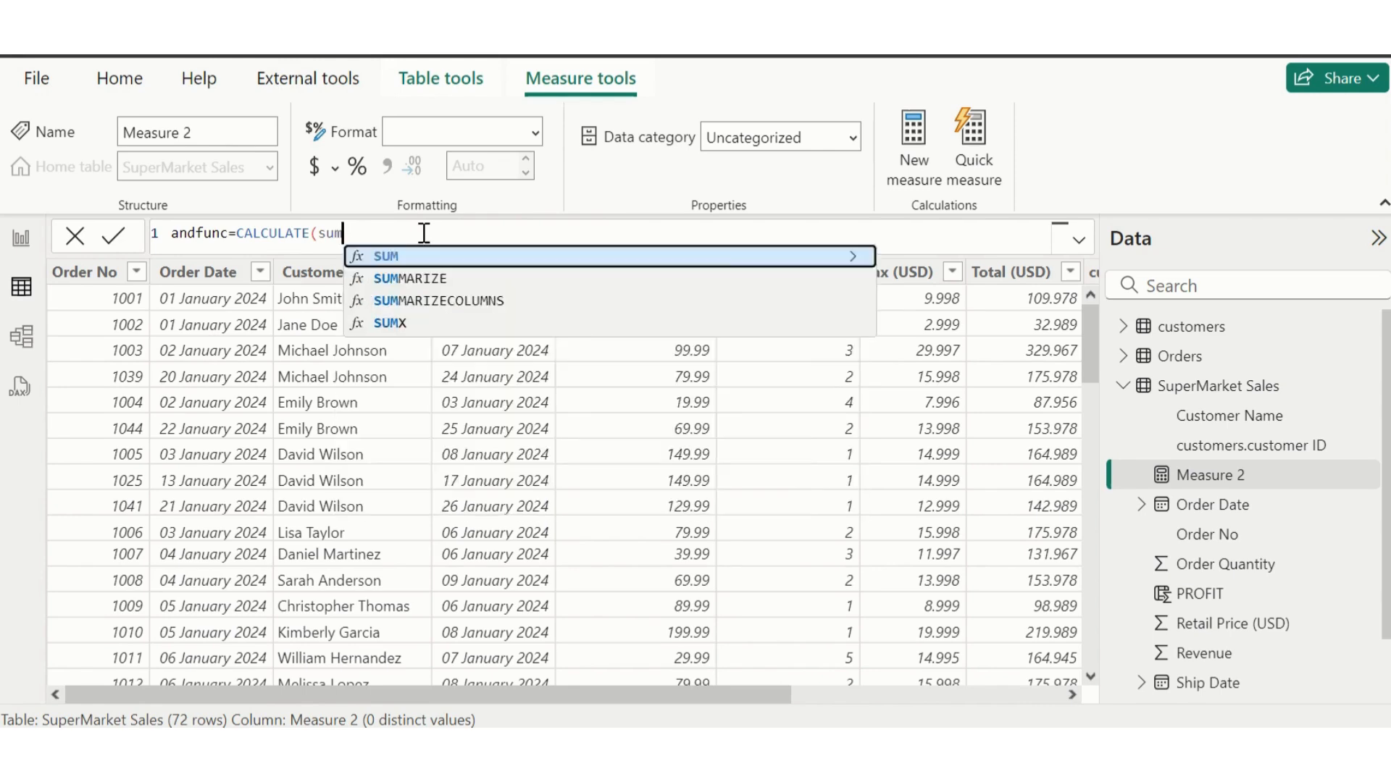
key("Tab")
type("reve")
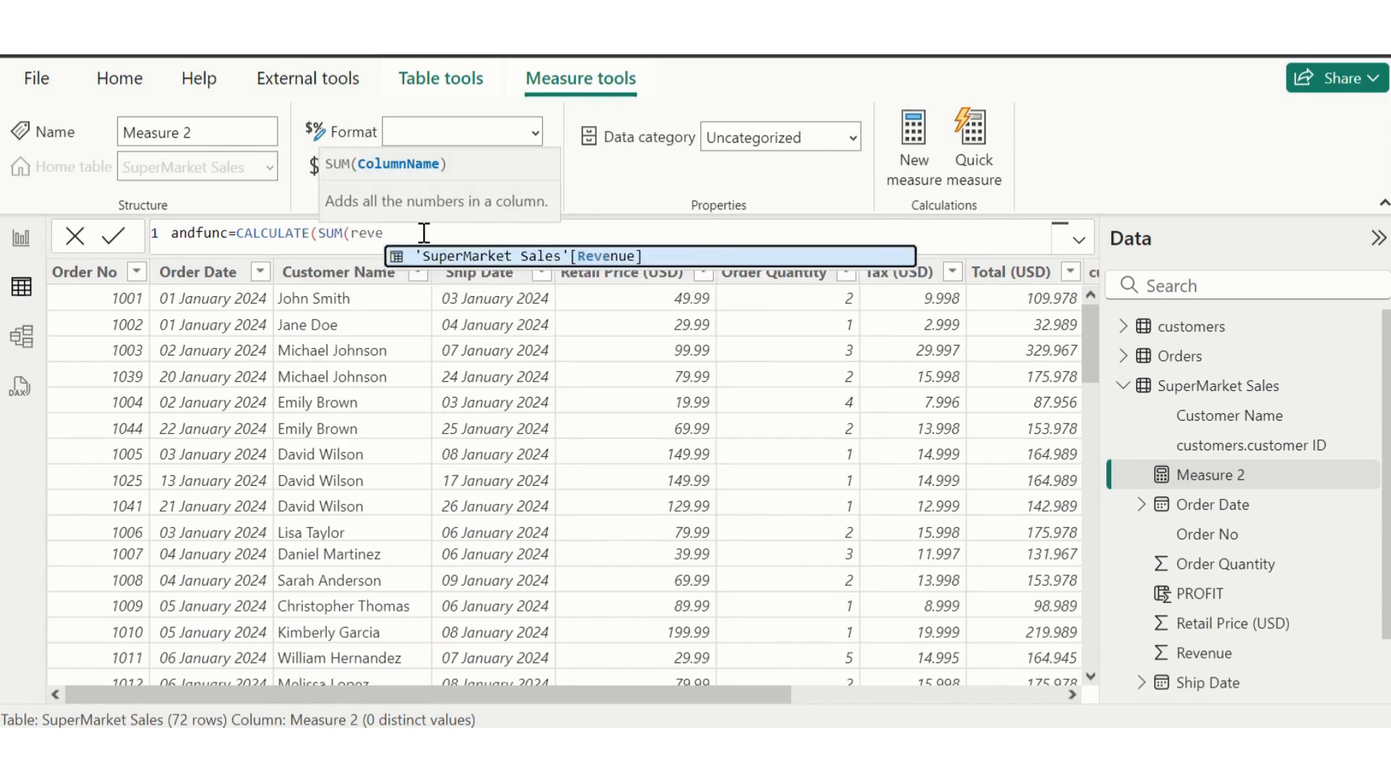
key("Tab")
type("),")
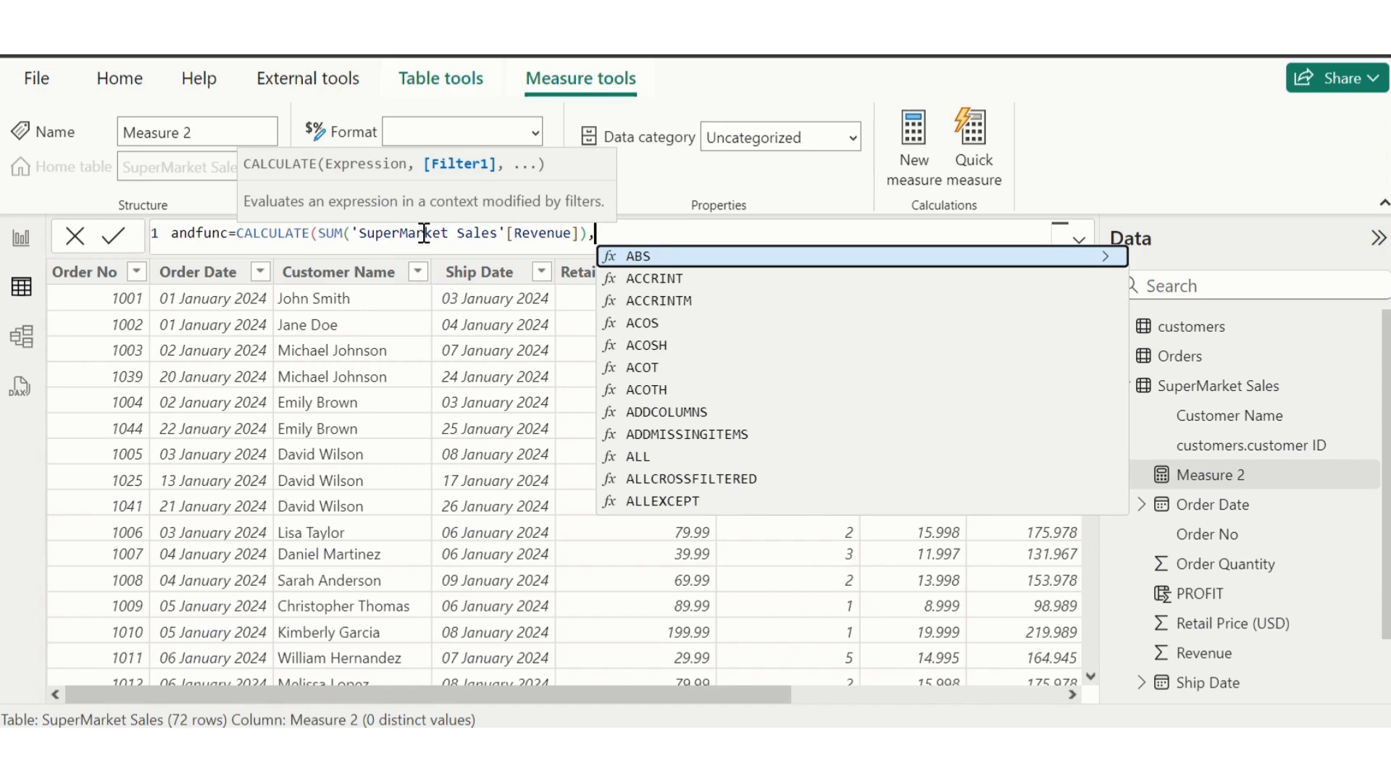
Add an AND filter to the measure with Revenue greater than 500 as its first condition.
type("AND(")
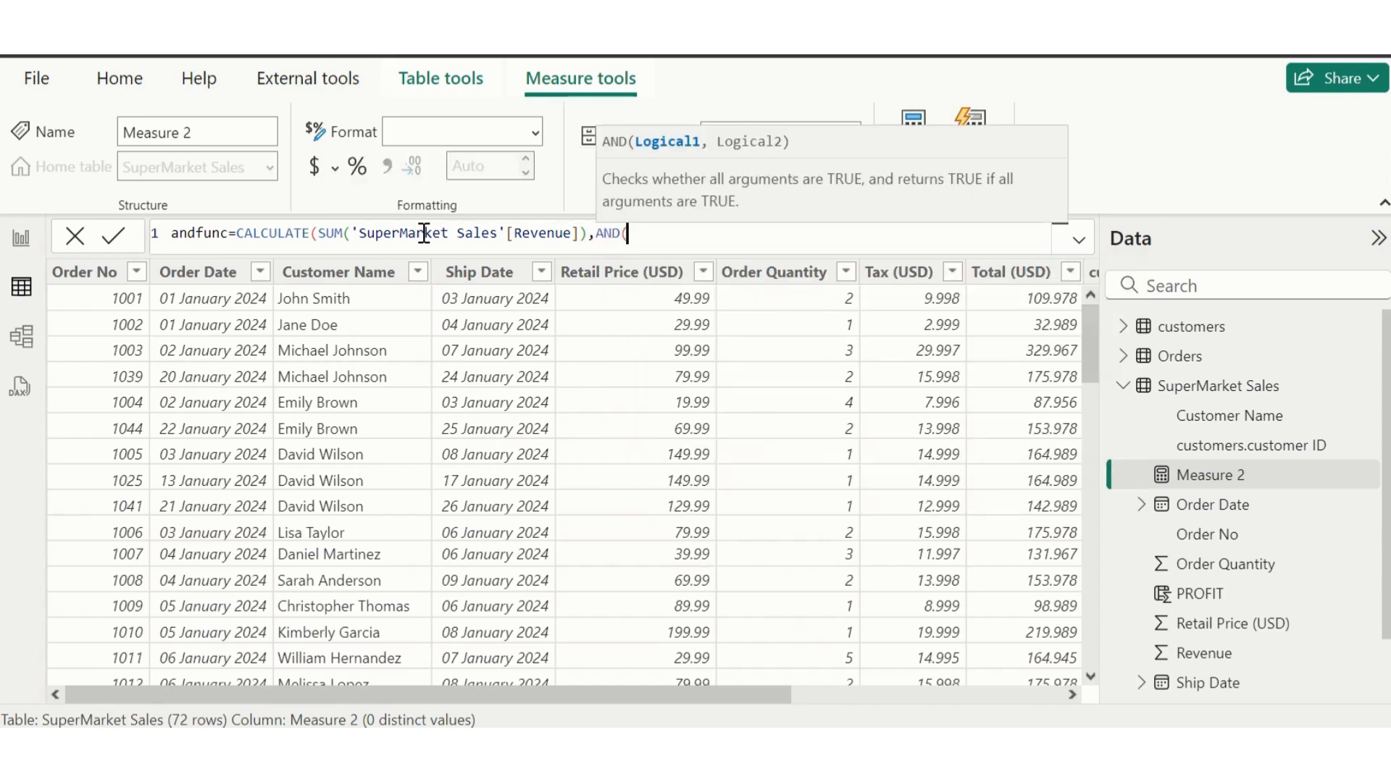
type("reve")
key("Tab")
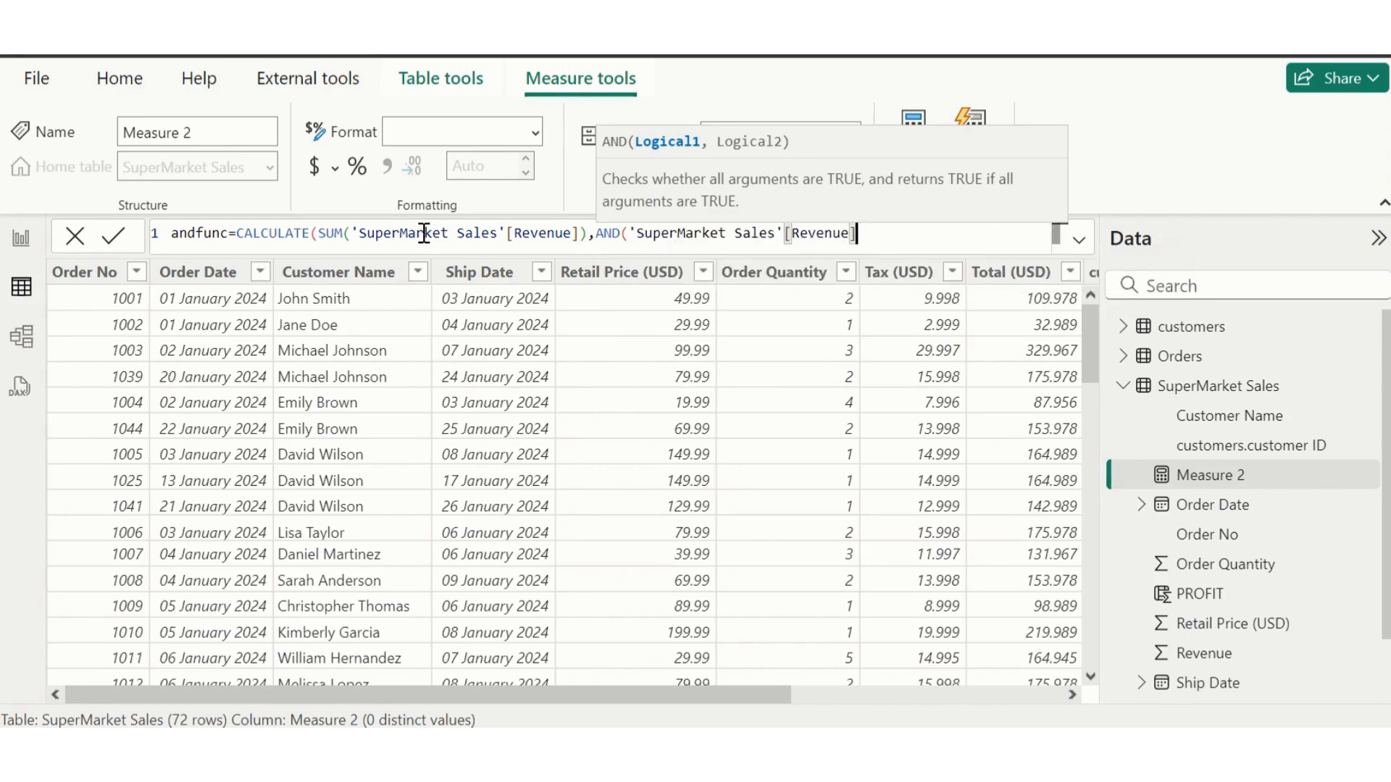
type(">500,")
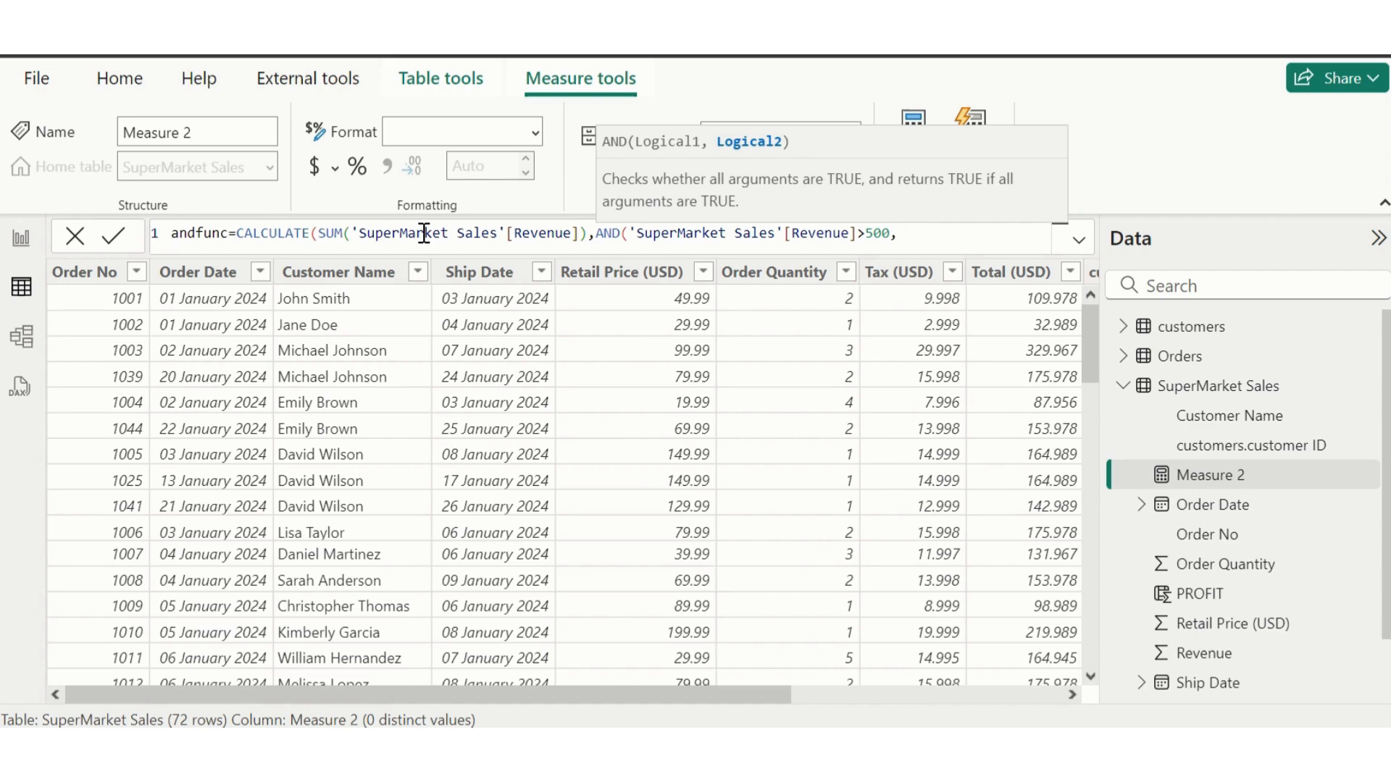
Add the SuperMarket Sales Order No equal to the table's first order number as the second AND condition and commit the measure.
type("orde")
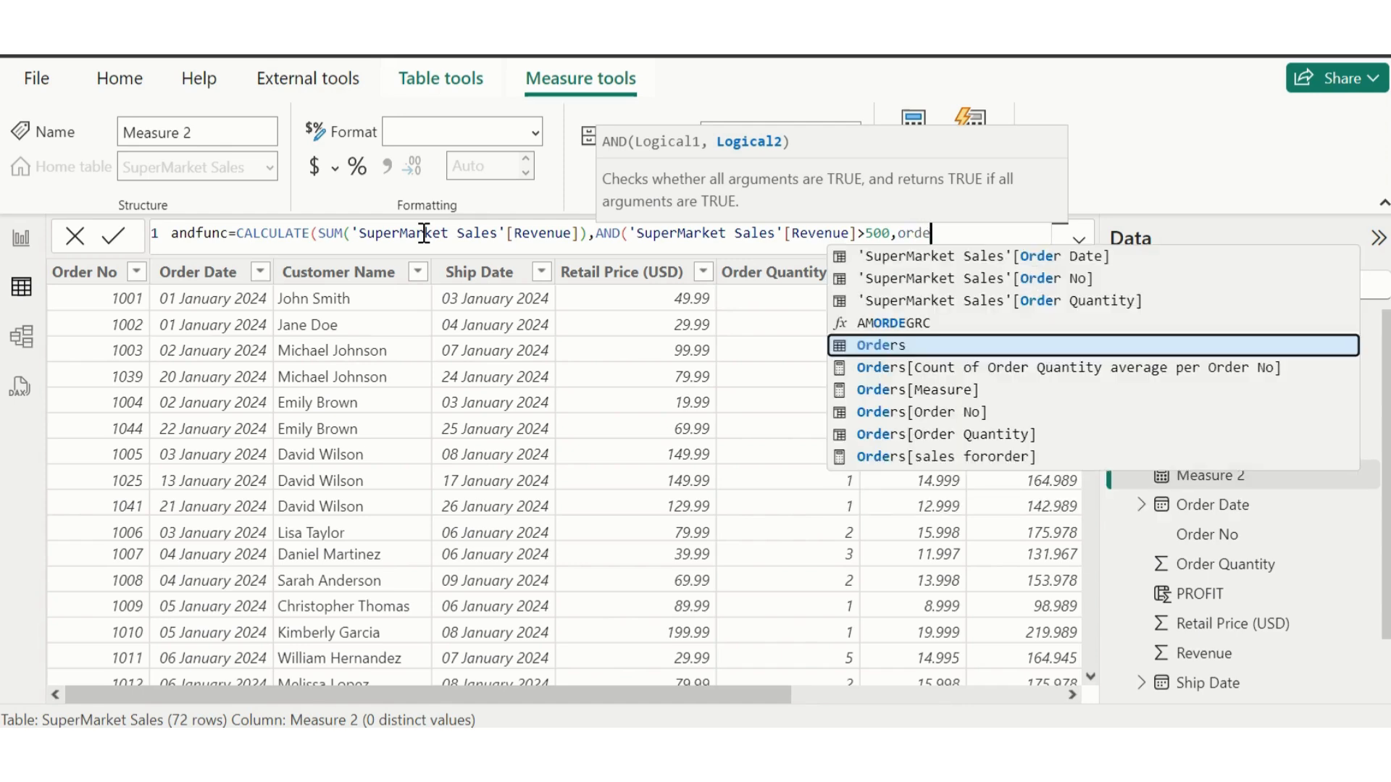
key("Up")
key("Up")
key("Up")
key("Tab")
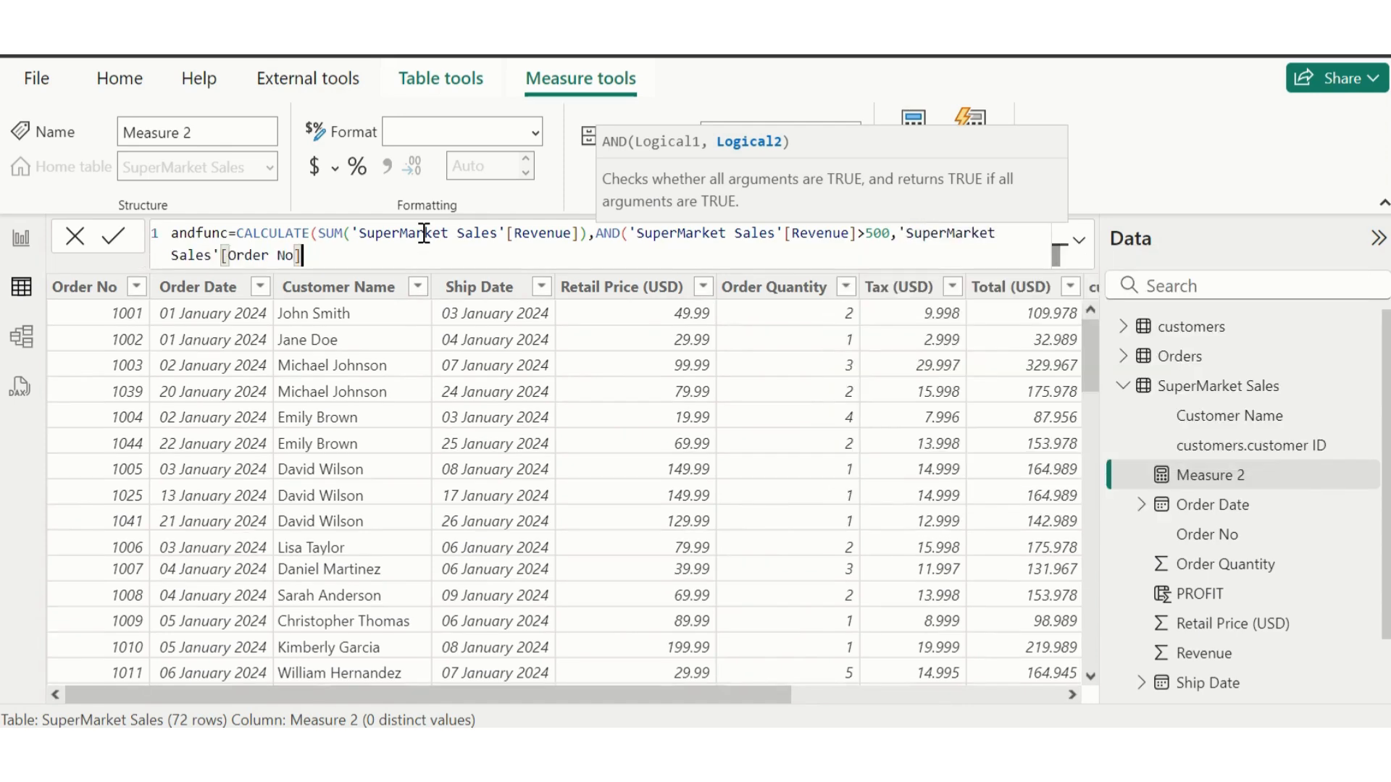
type("=1001)")
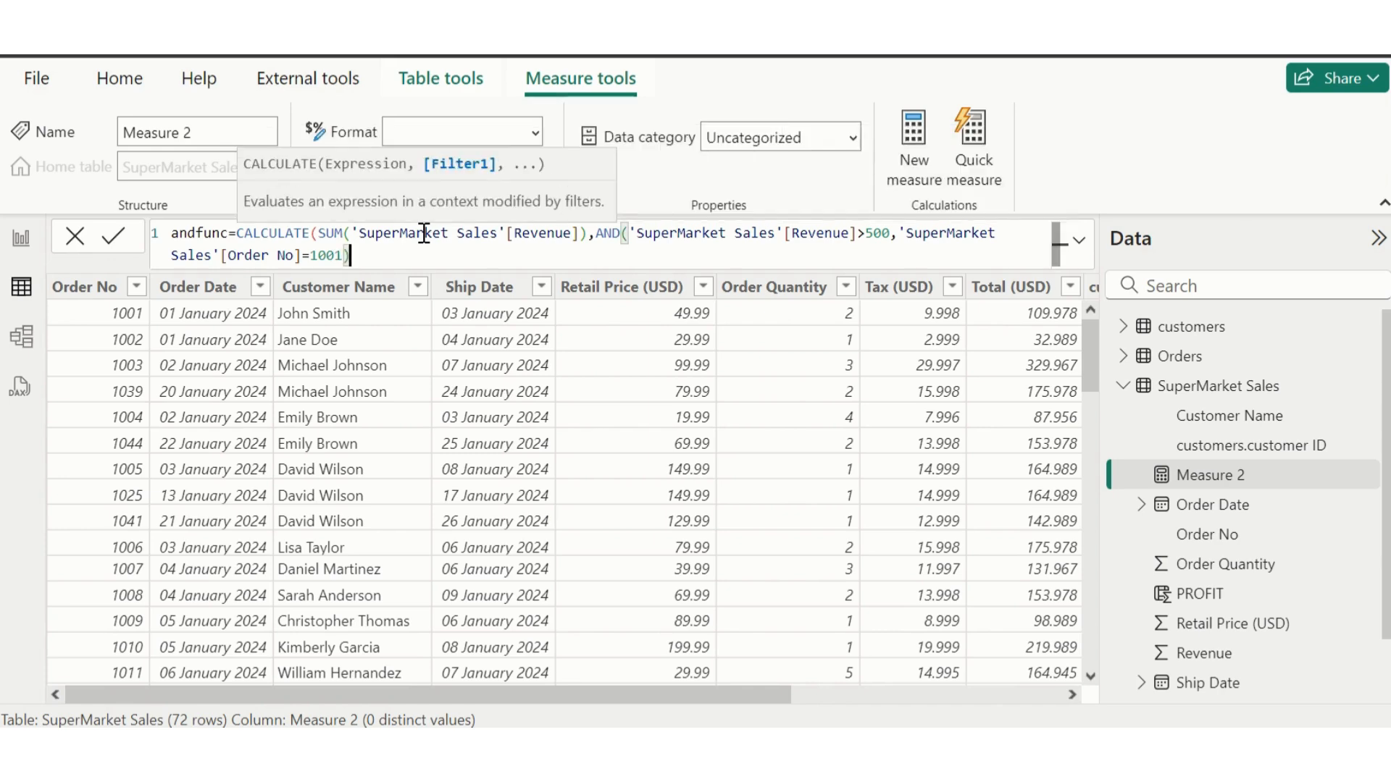
type(")")
key("Return")
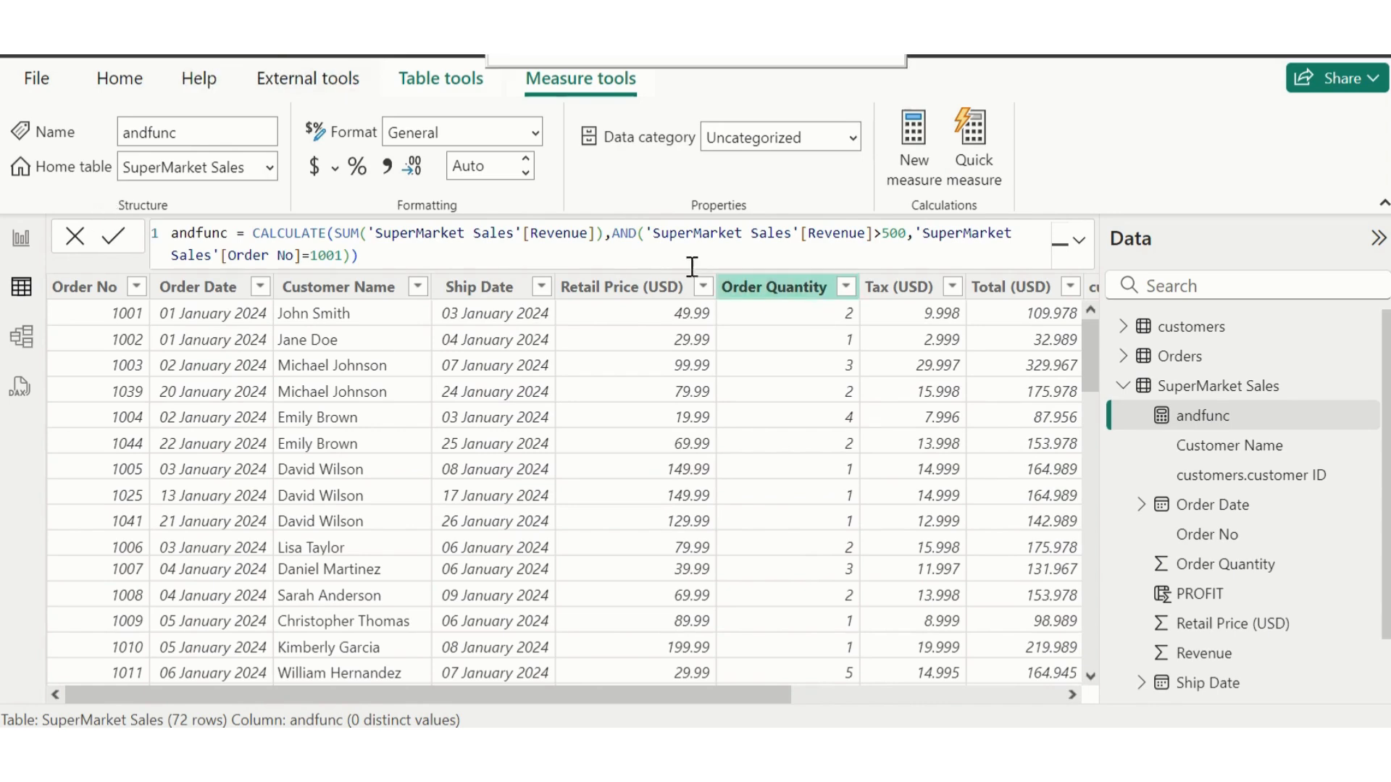
Add the andfunc measure to the Page 2 report canvas as a new visual.
left_click_drag(647, 696, 941, 691)
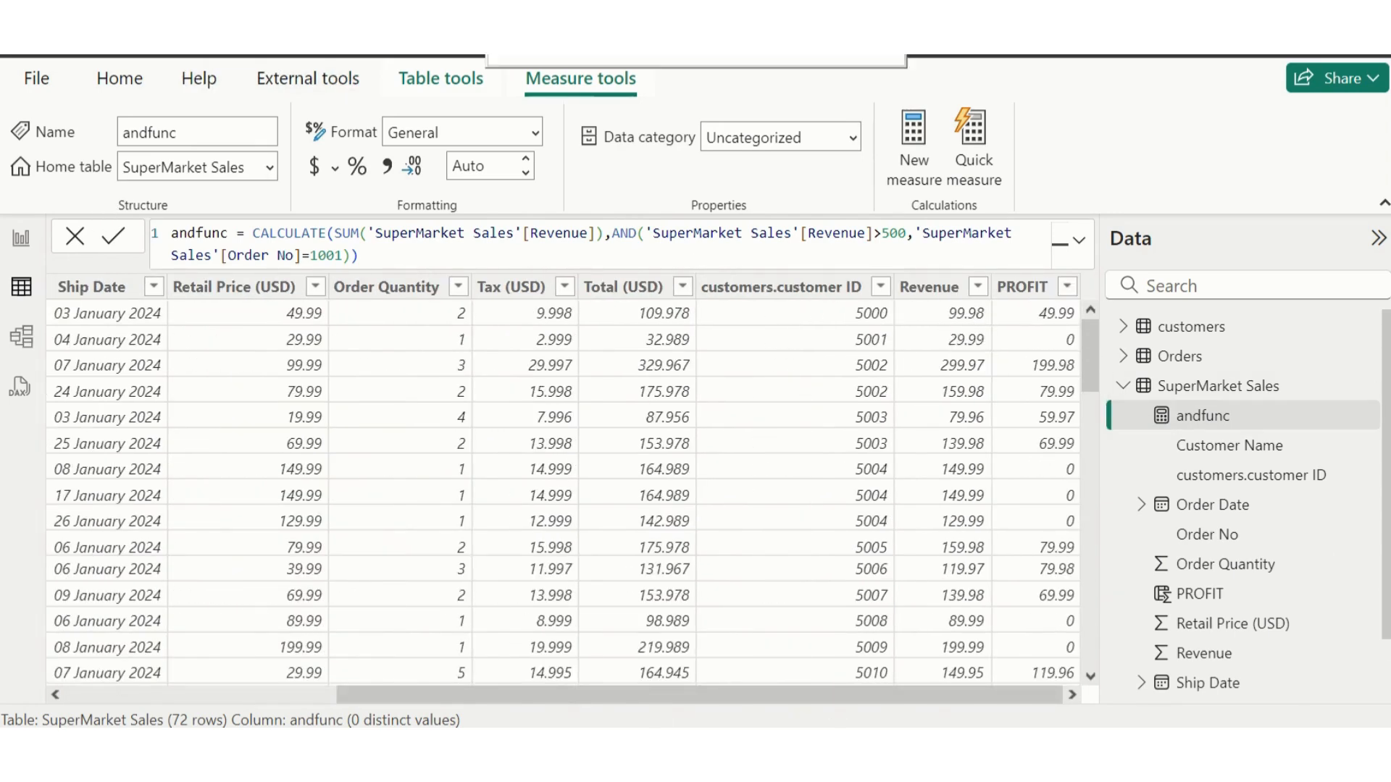
left_click(21, 237)
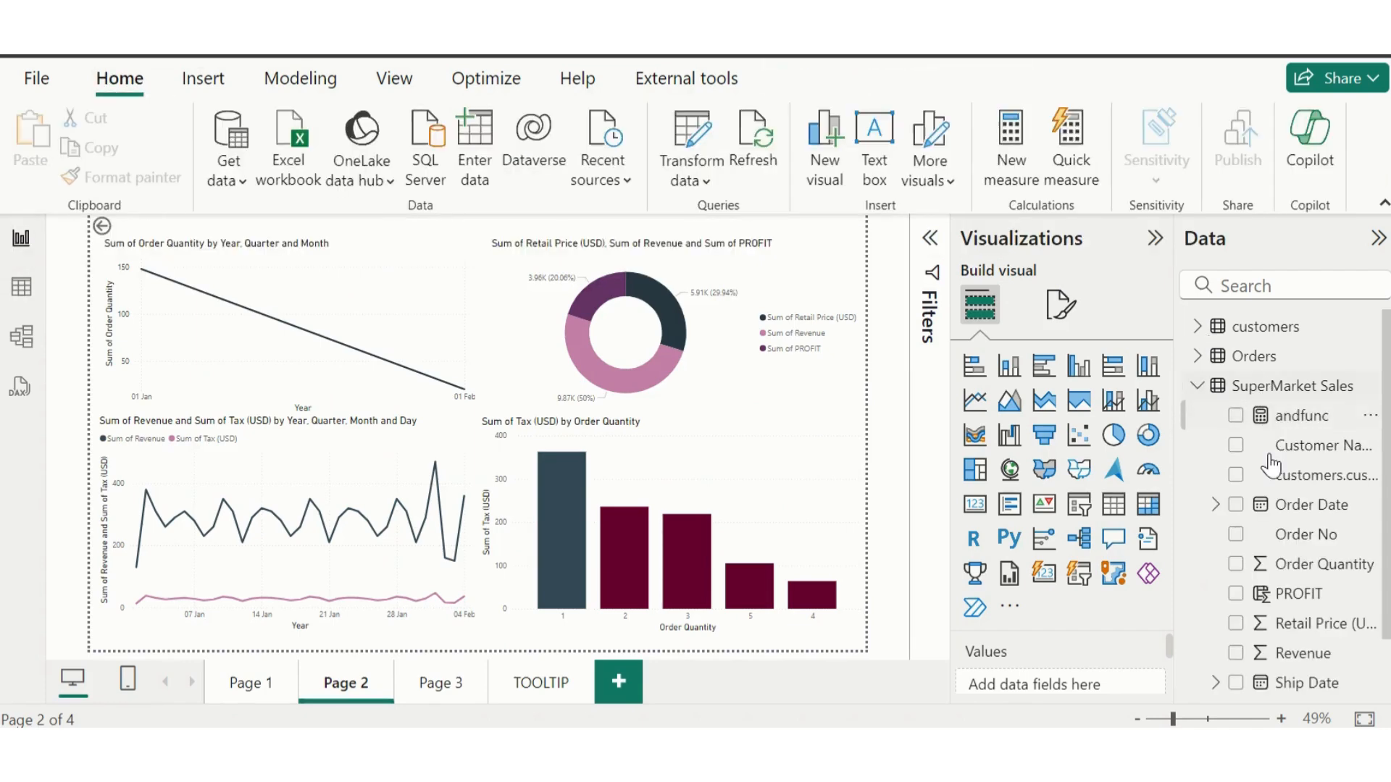
left_click(1236, 416)
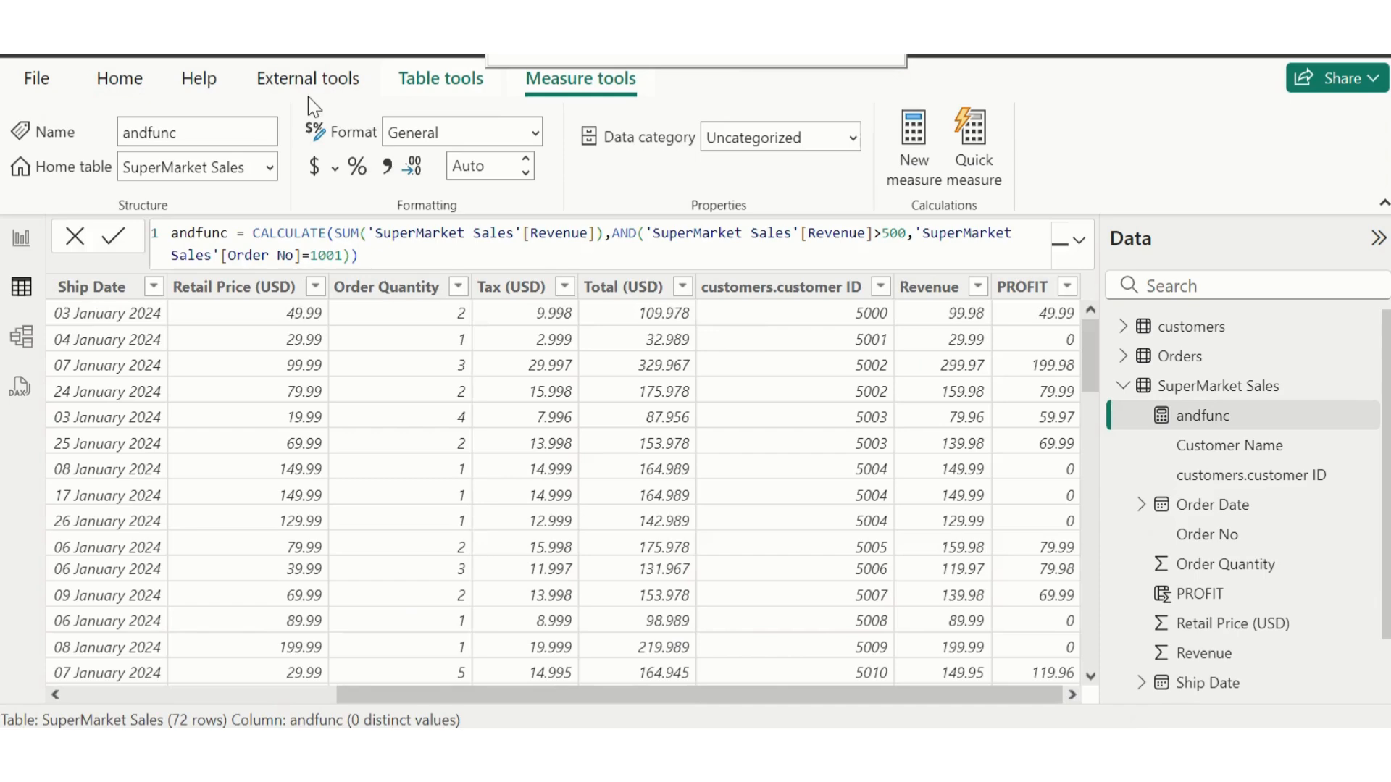
left_click(21, 238)
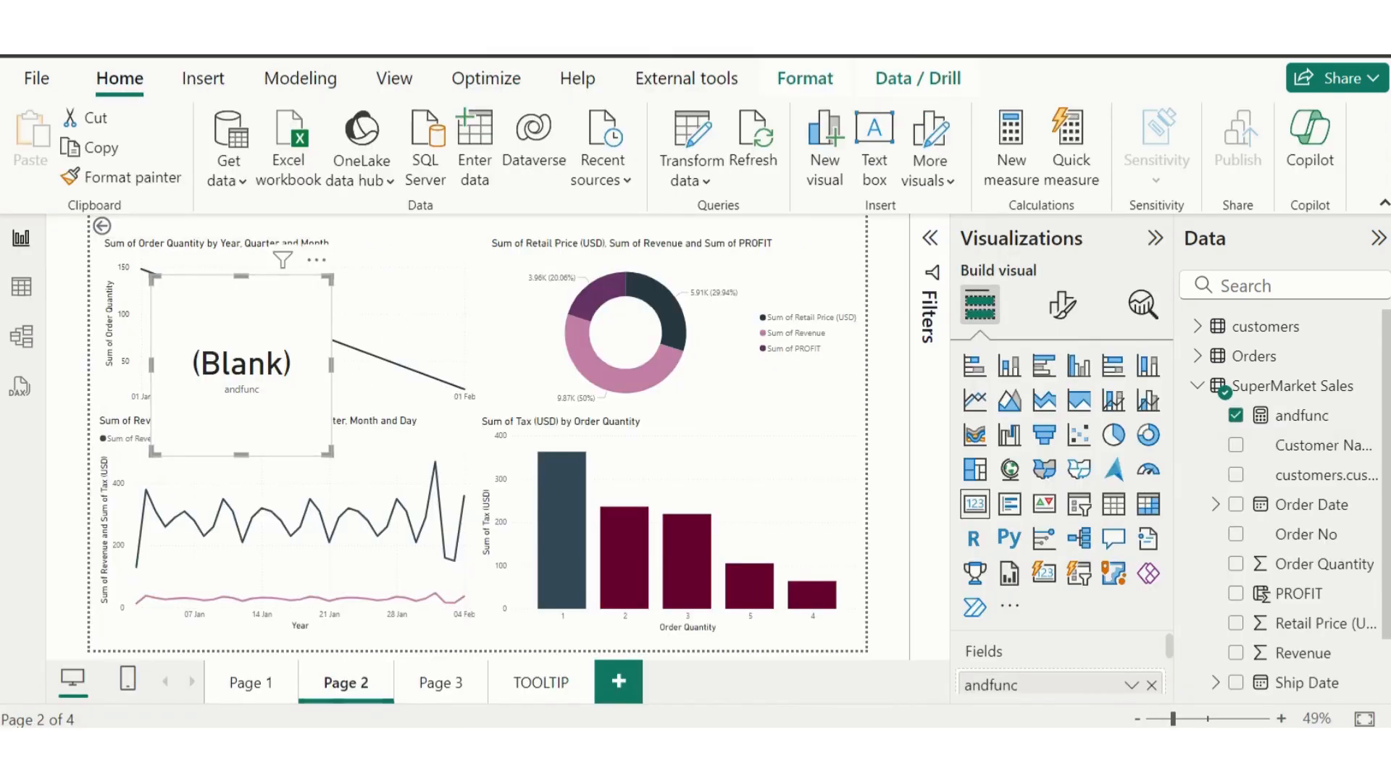
Check the first order's revenue in the SuperMarket Sales table and set the Revenue threshold in the andfunc measure to 99.
left_click(1266, 410)
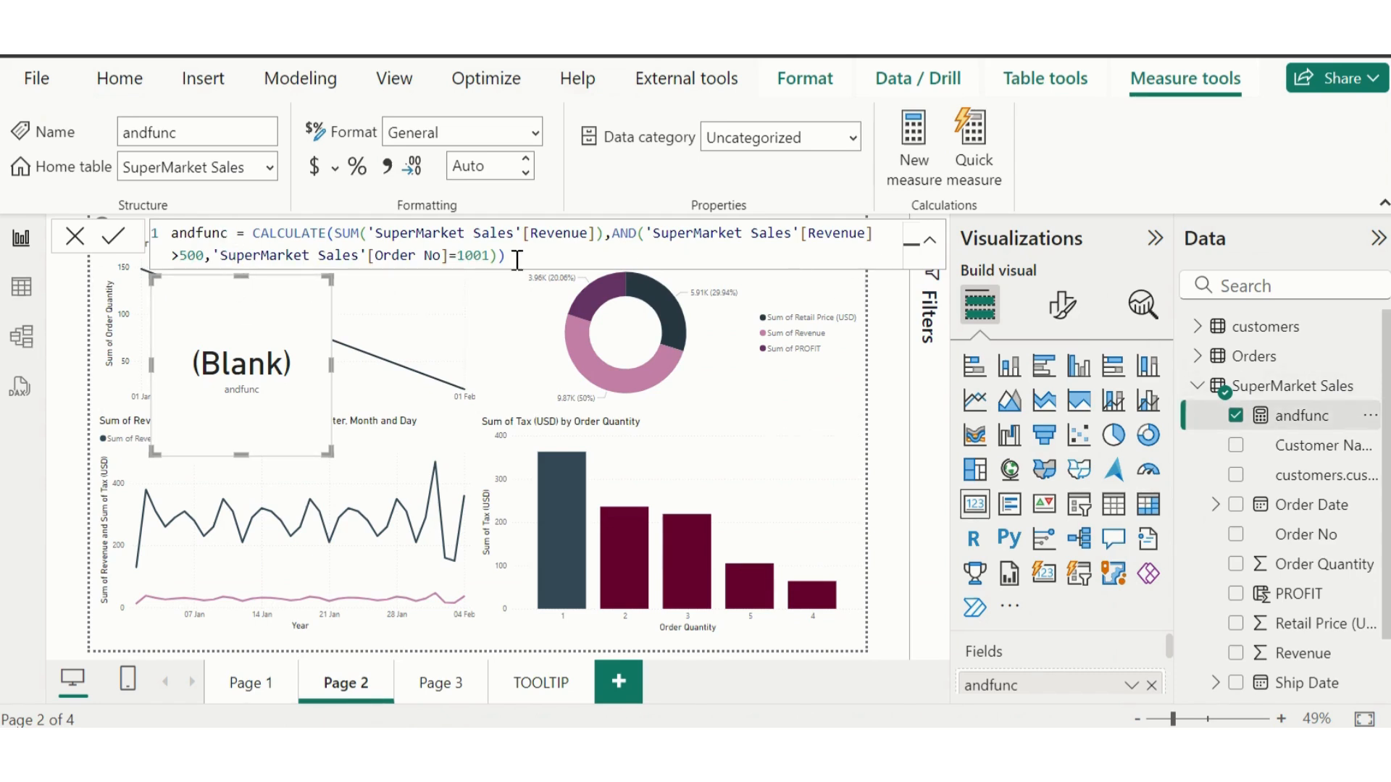
left_click(21, 287)
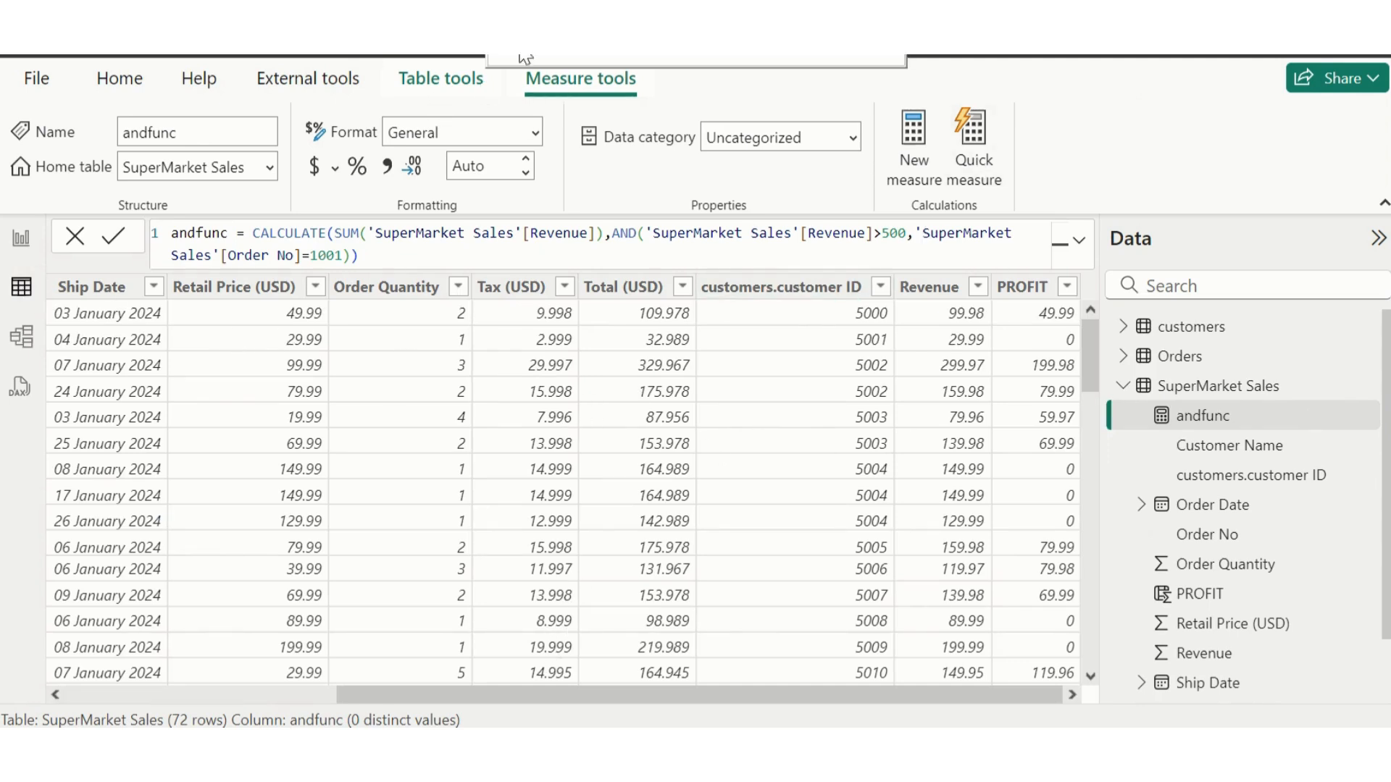
left_click_drag(444, 696, 172, 697)
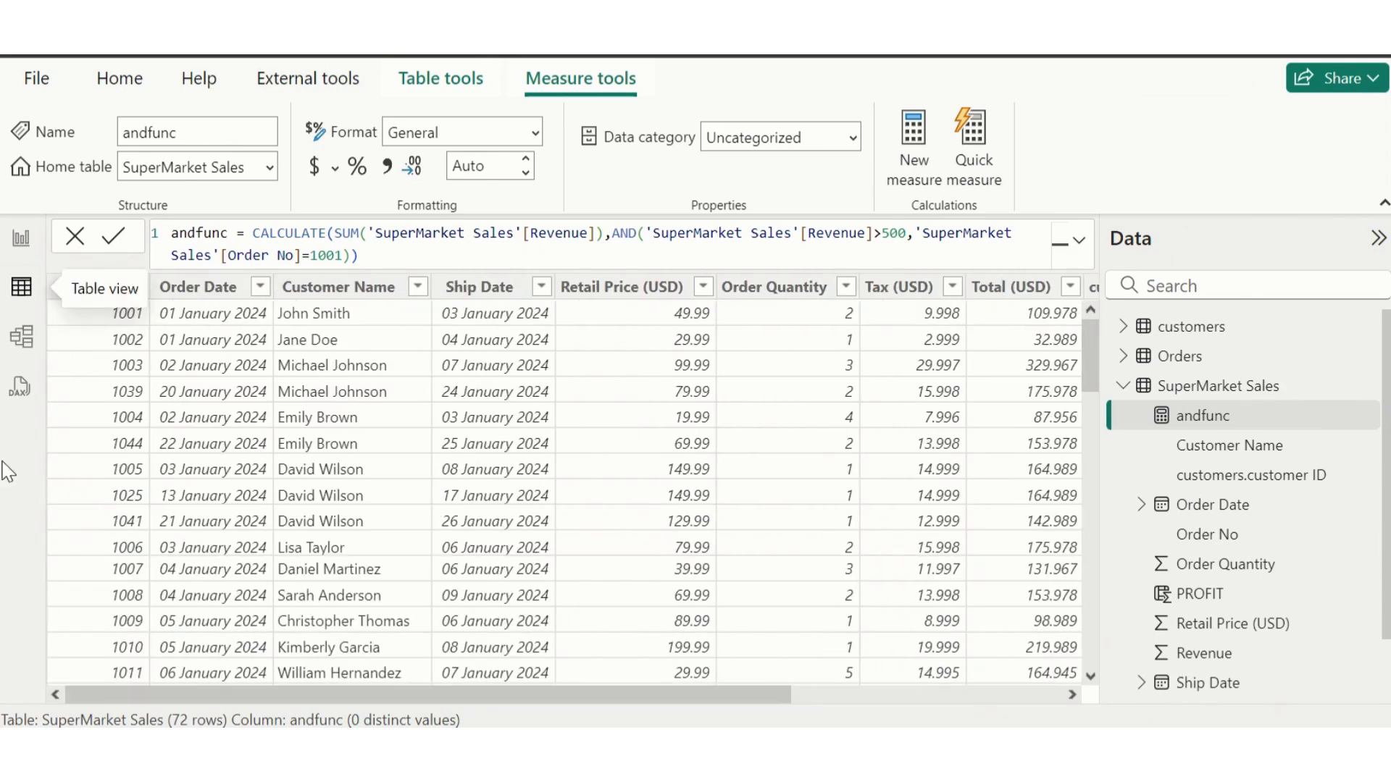
left_click(123, 323)
left_click_drag(414, 697, 920, 695)
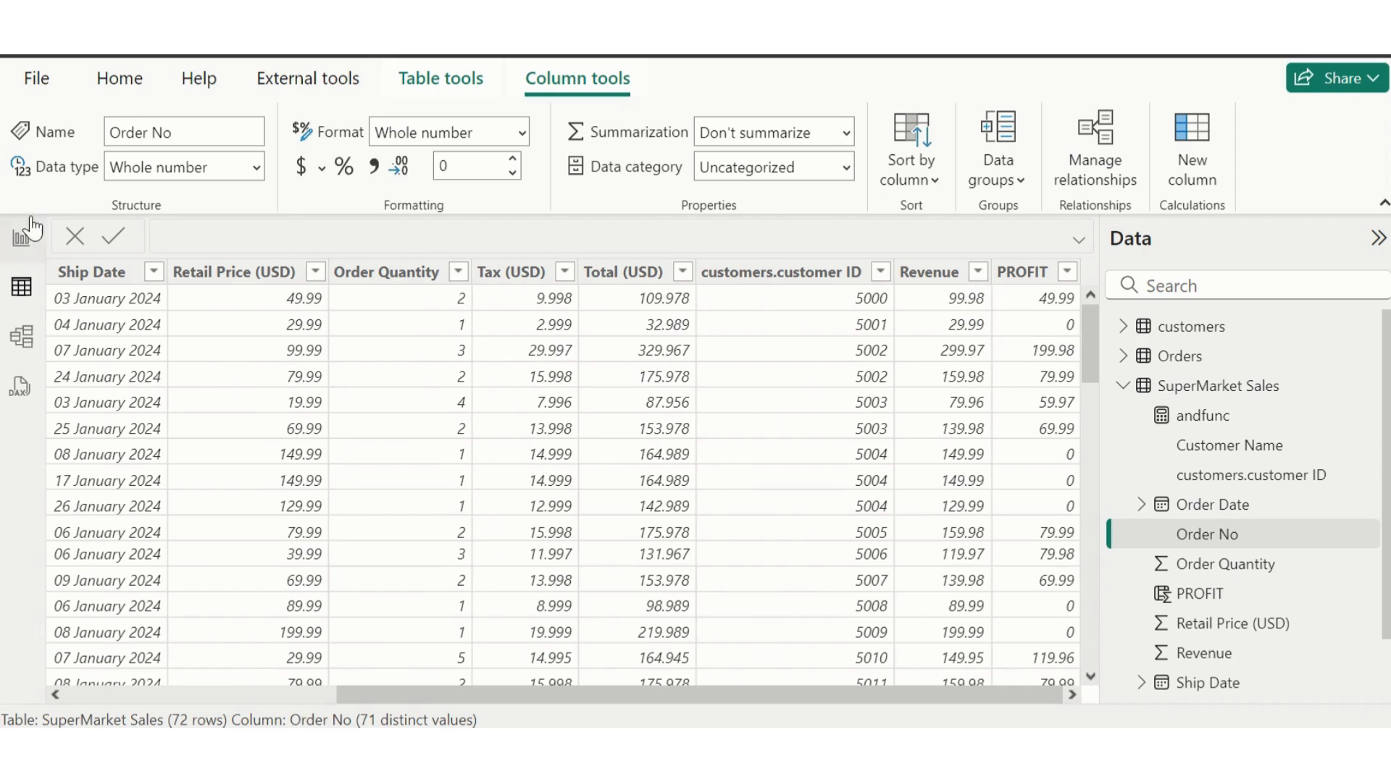
left_click(21, 238)
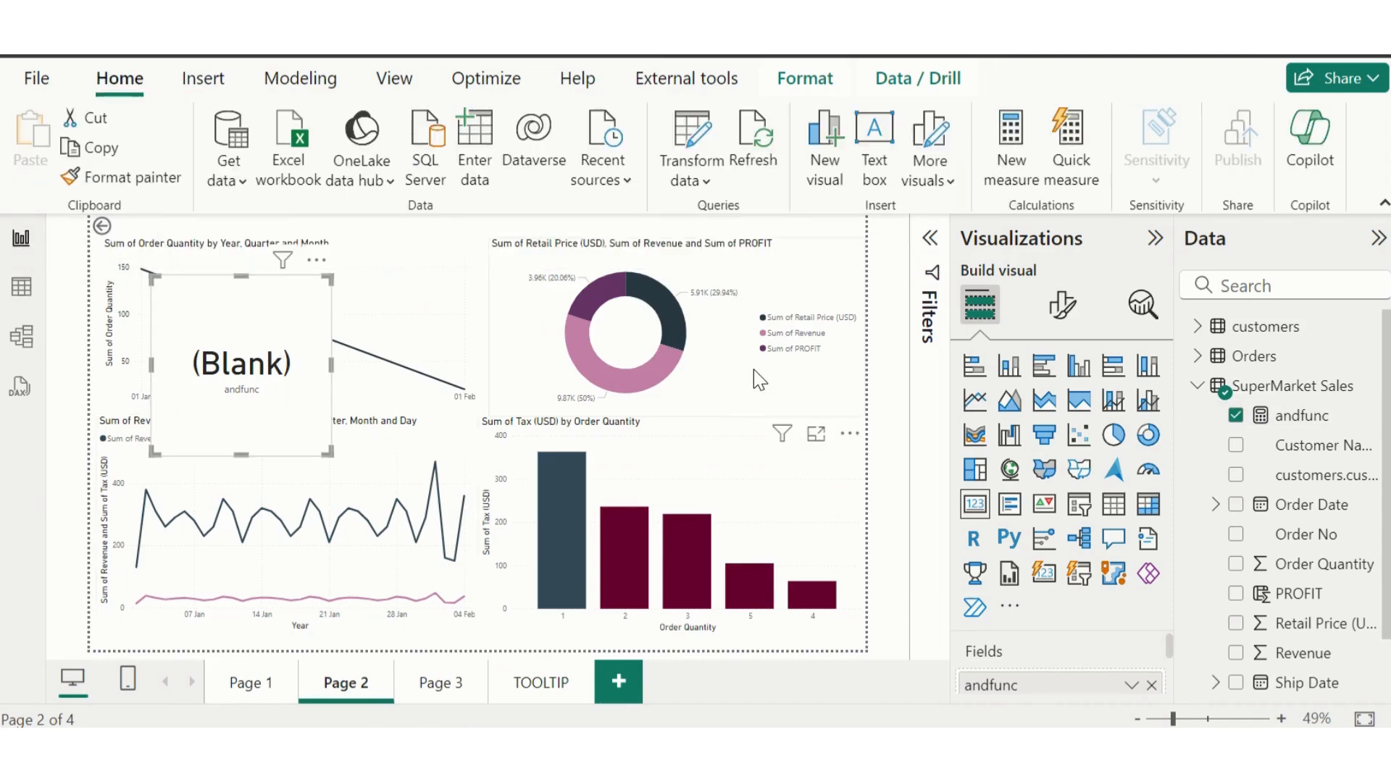
left_click(1301, 415)
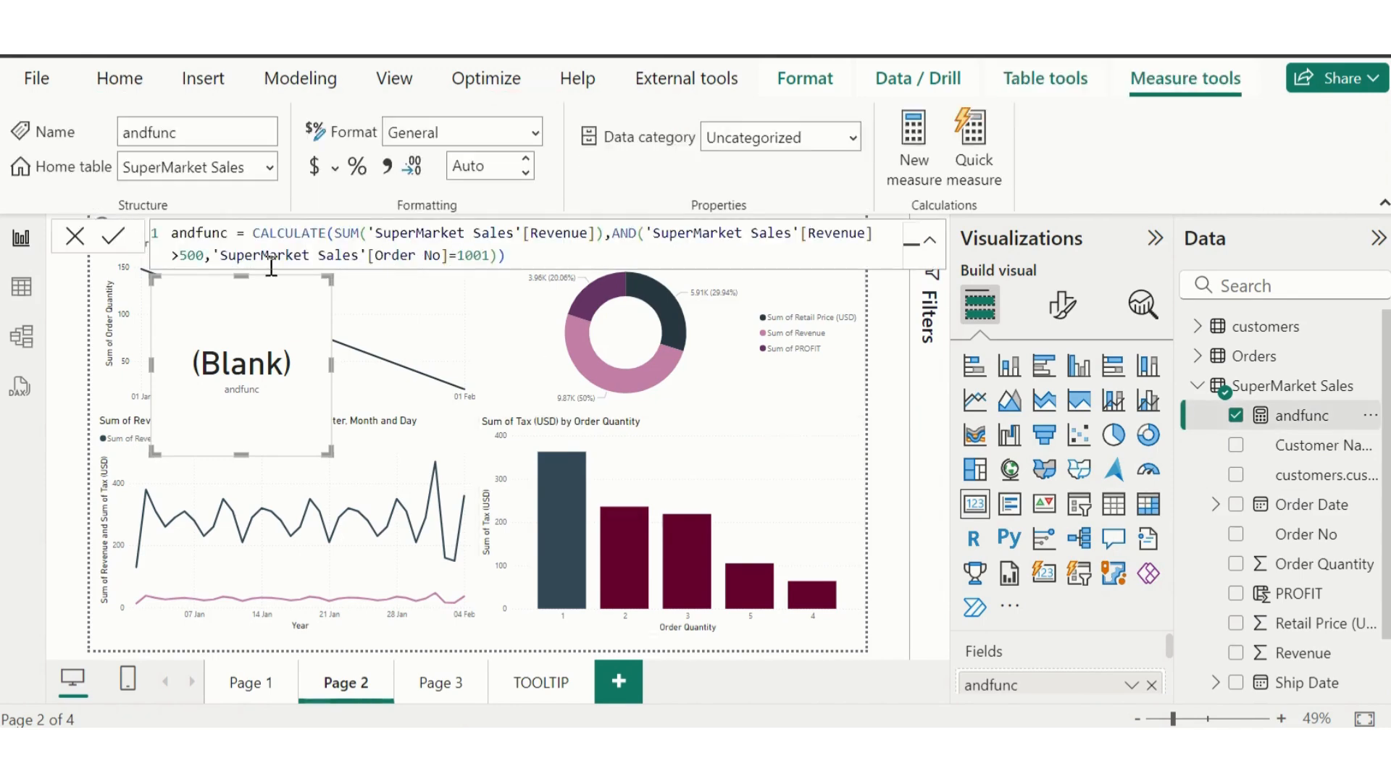
double_click(192, 255)
type("9")
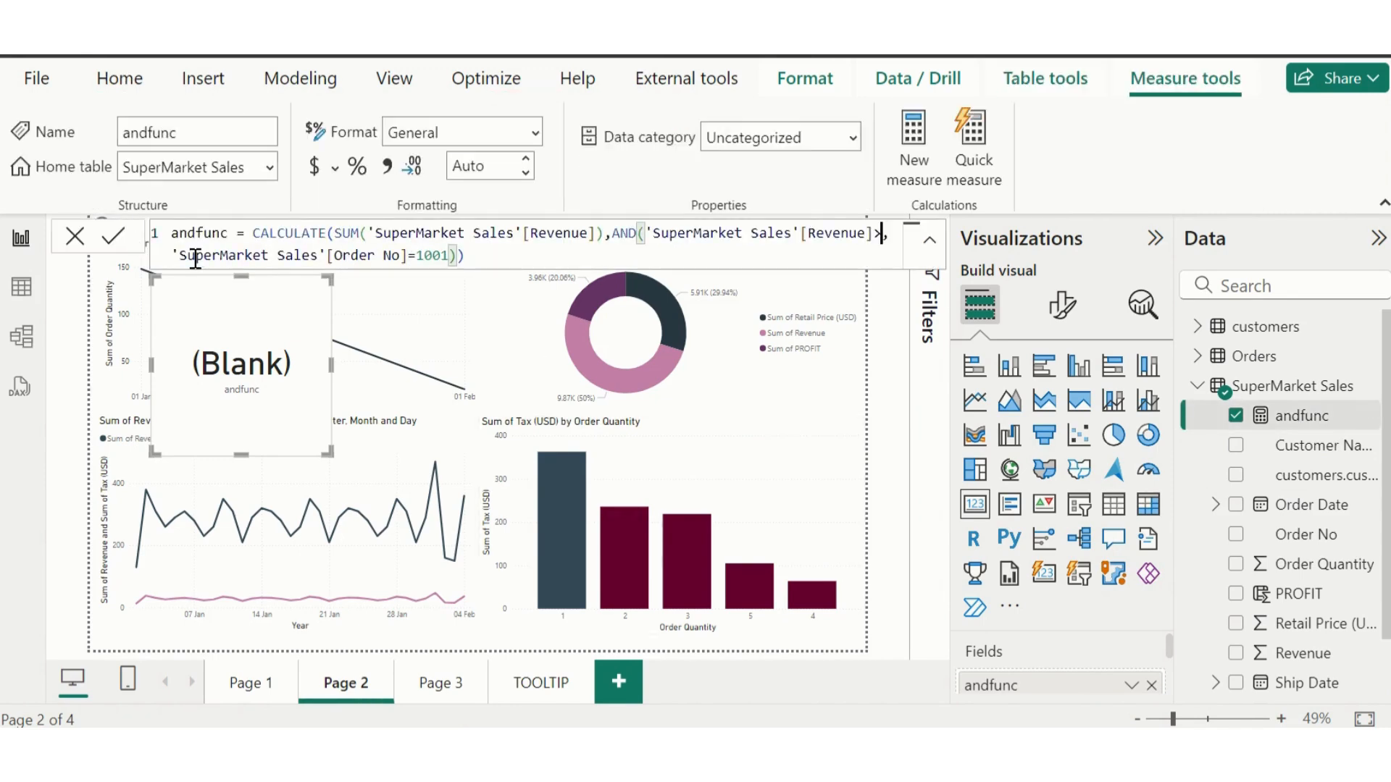
type("9")
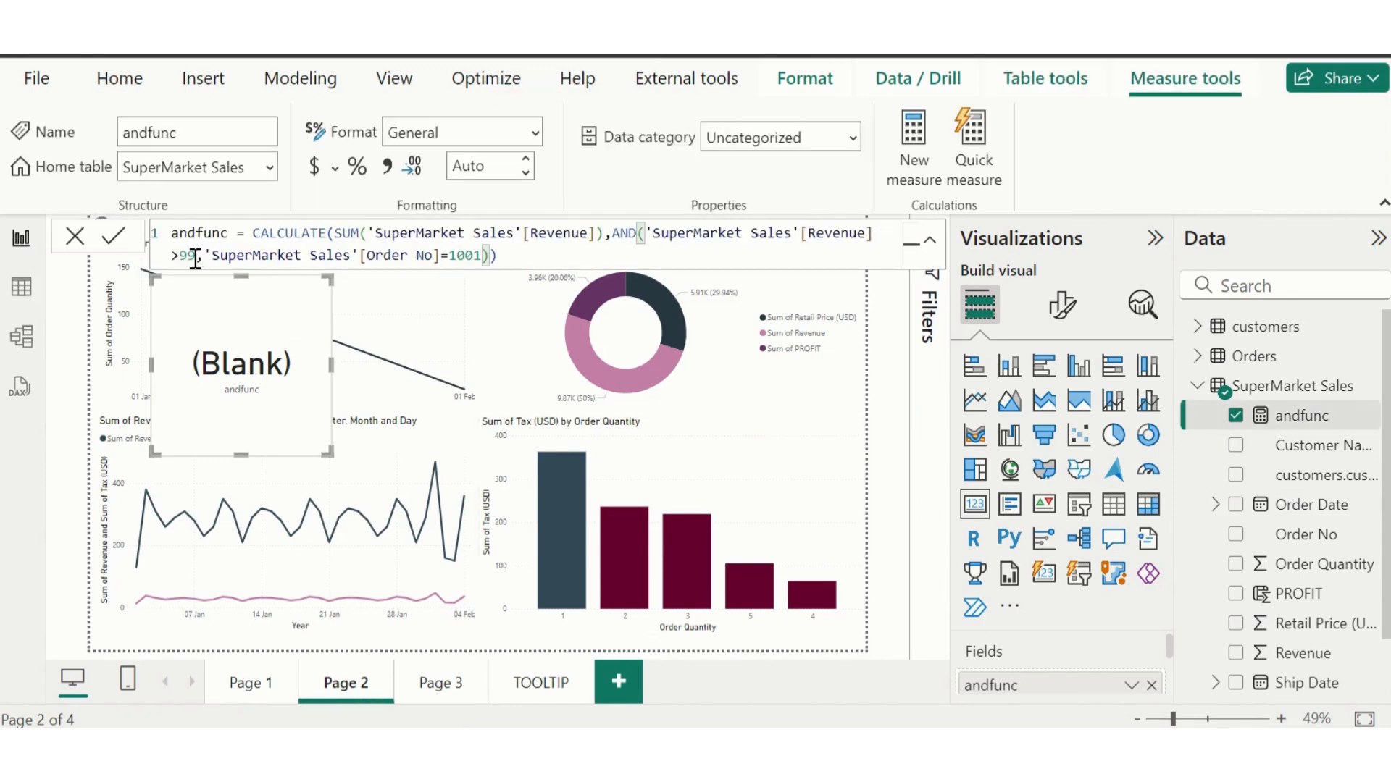
key("Return")
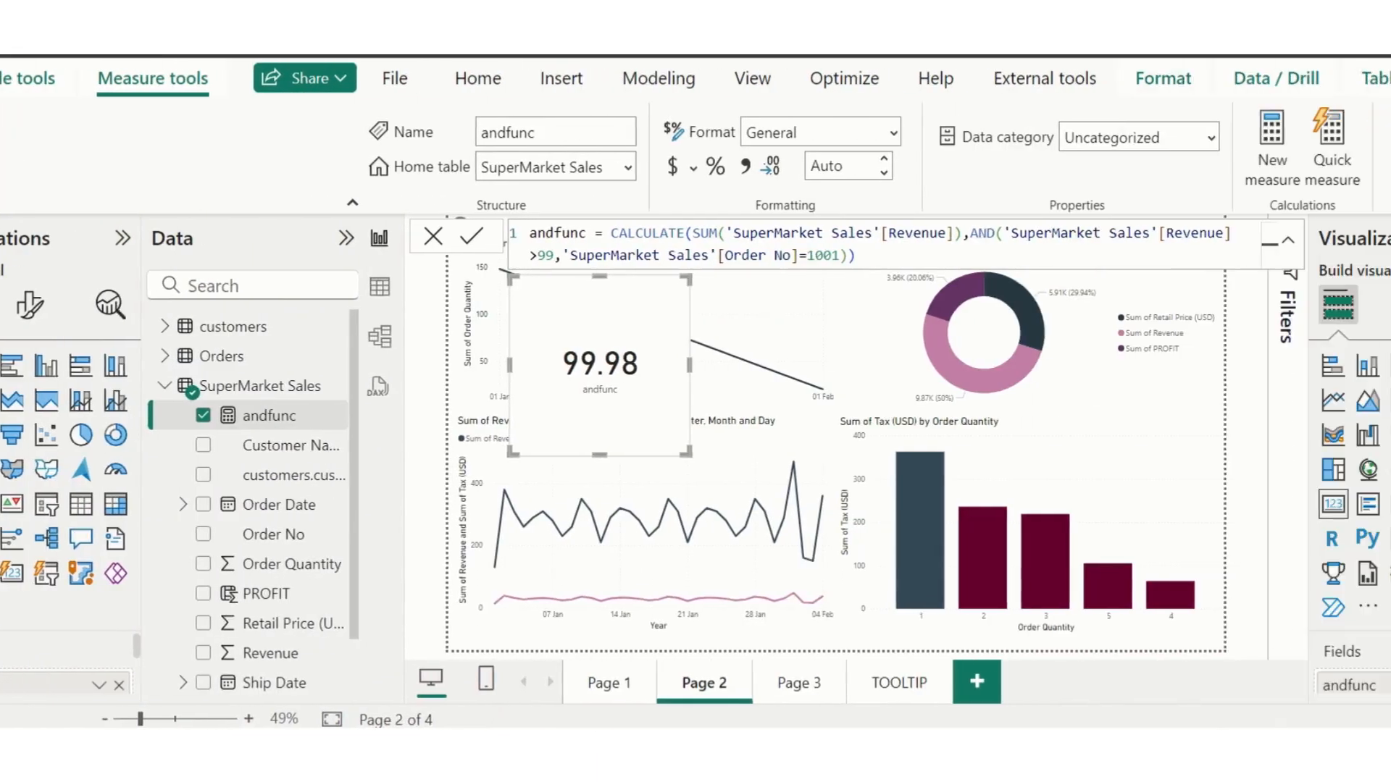
Create a SuperMarket Sales measure named notex that starts a CALCULATE over the SUM of SuperMarket Sales Revenue.
left_click(1232, 387)
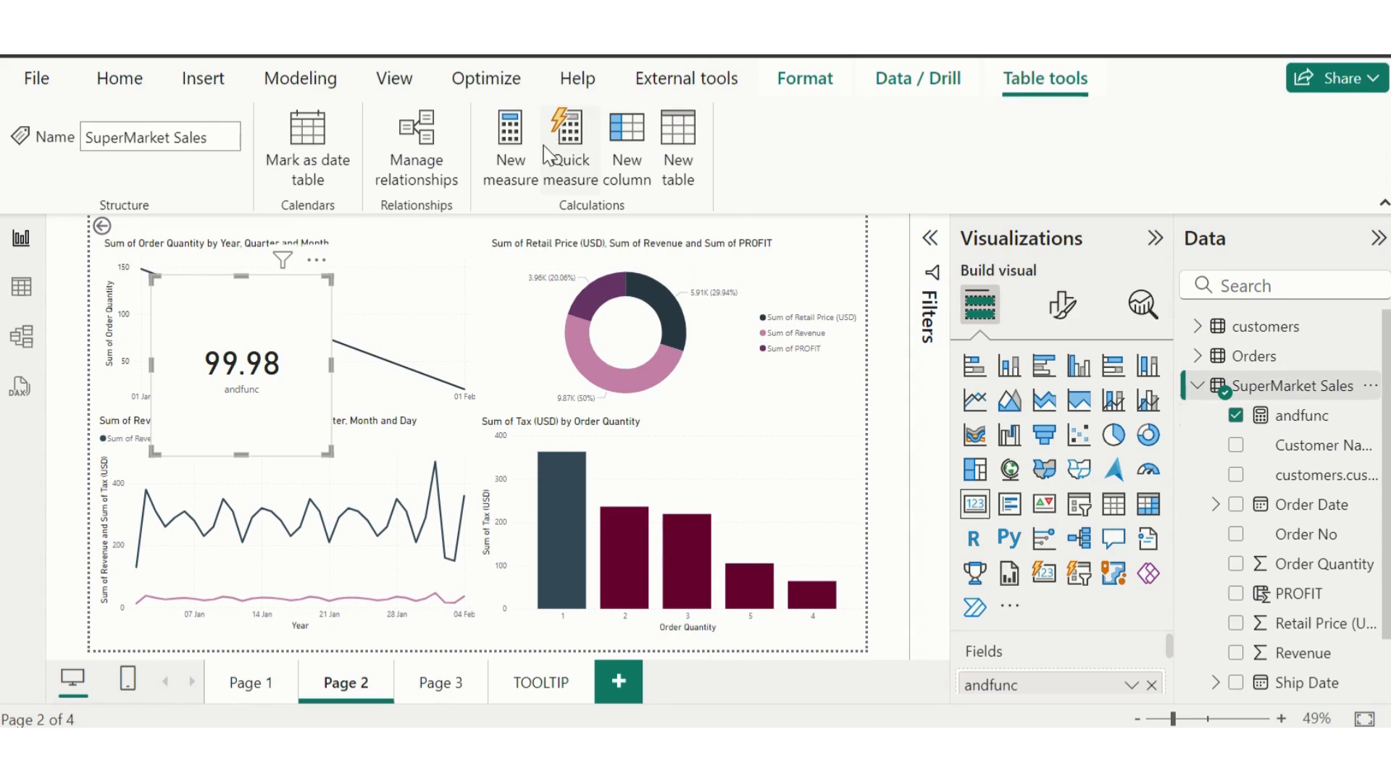
left_click(528, 151)
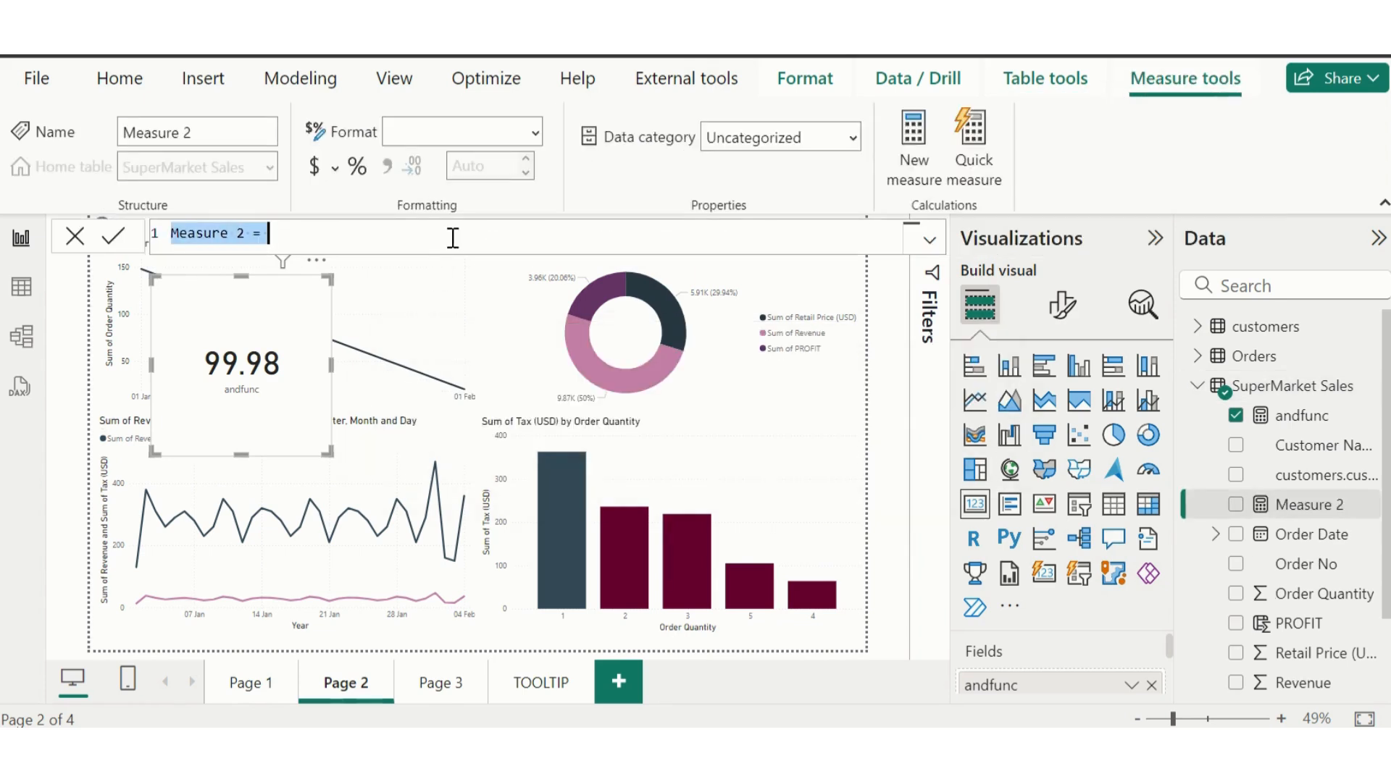
key("BackSpace")
type("notex=")
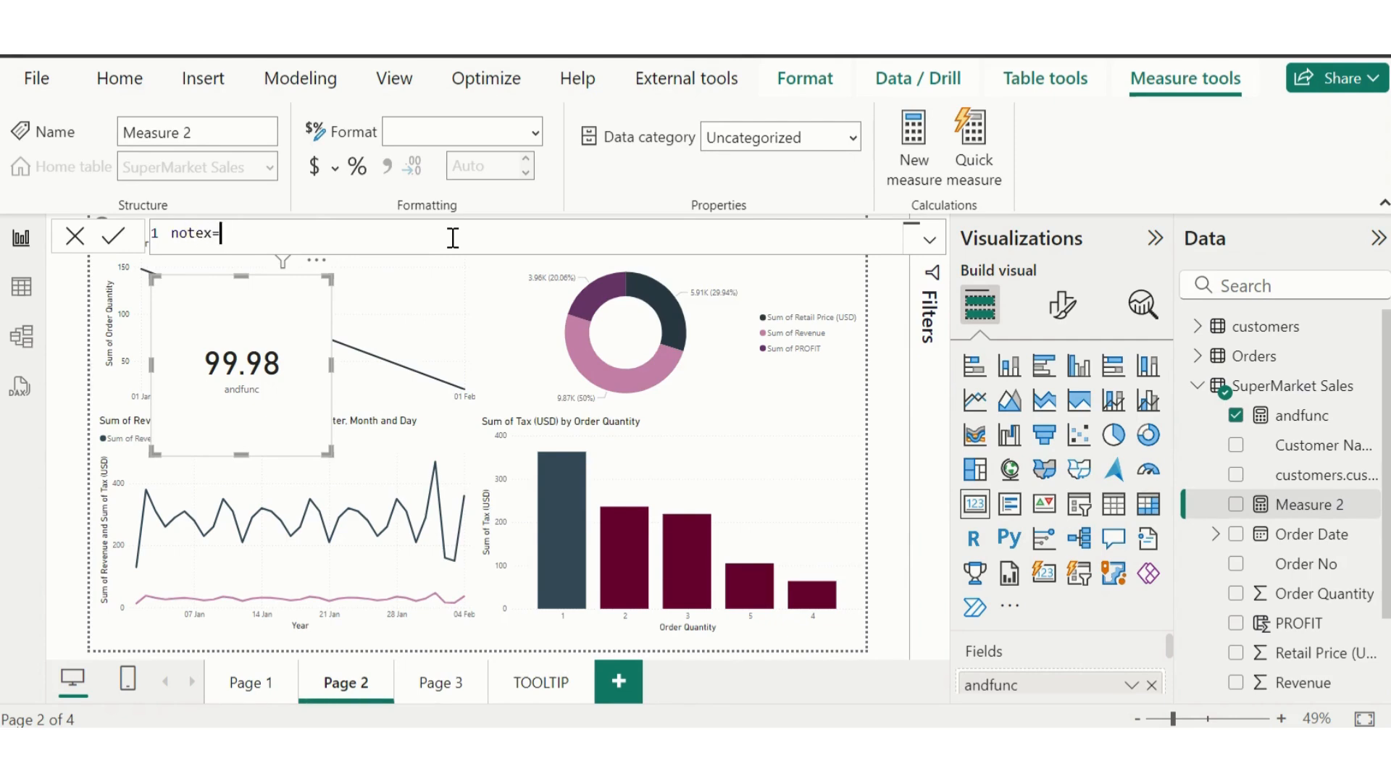
type("CALCULATE(")
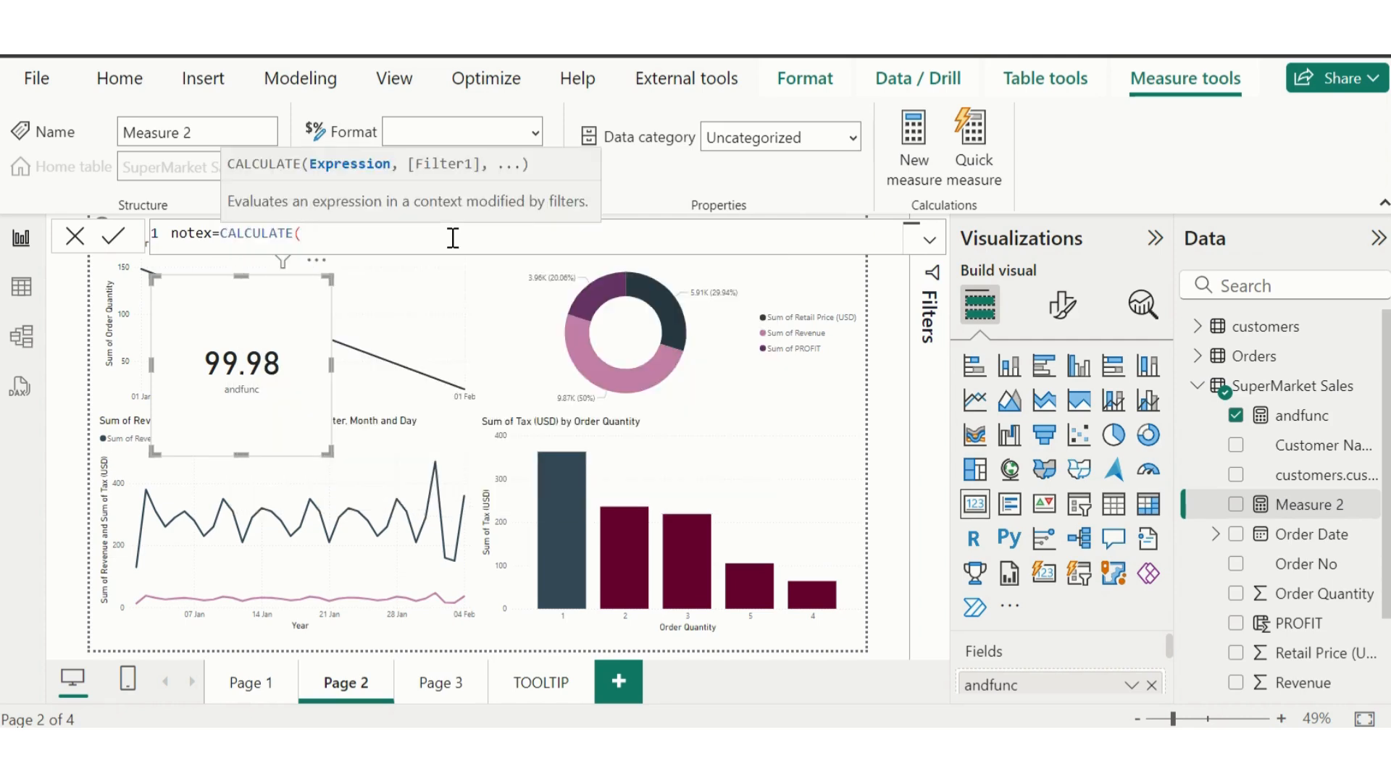
type("SUM('SuperMarket Sales'[Rev")
key("Tab")
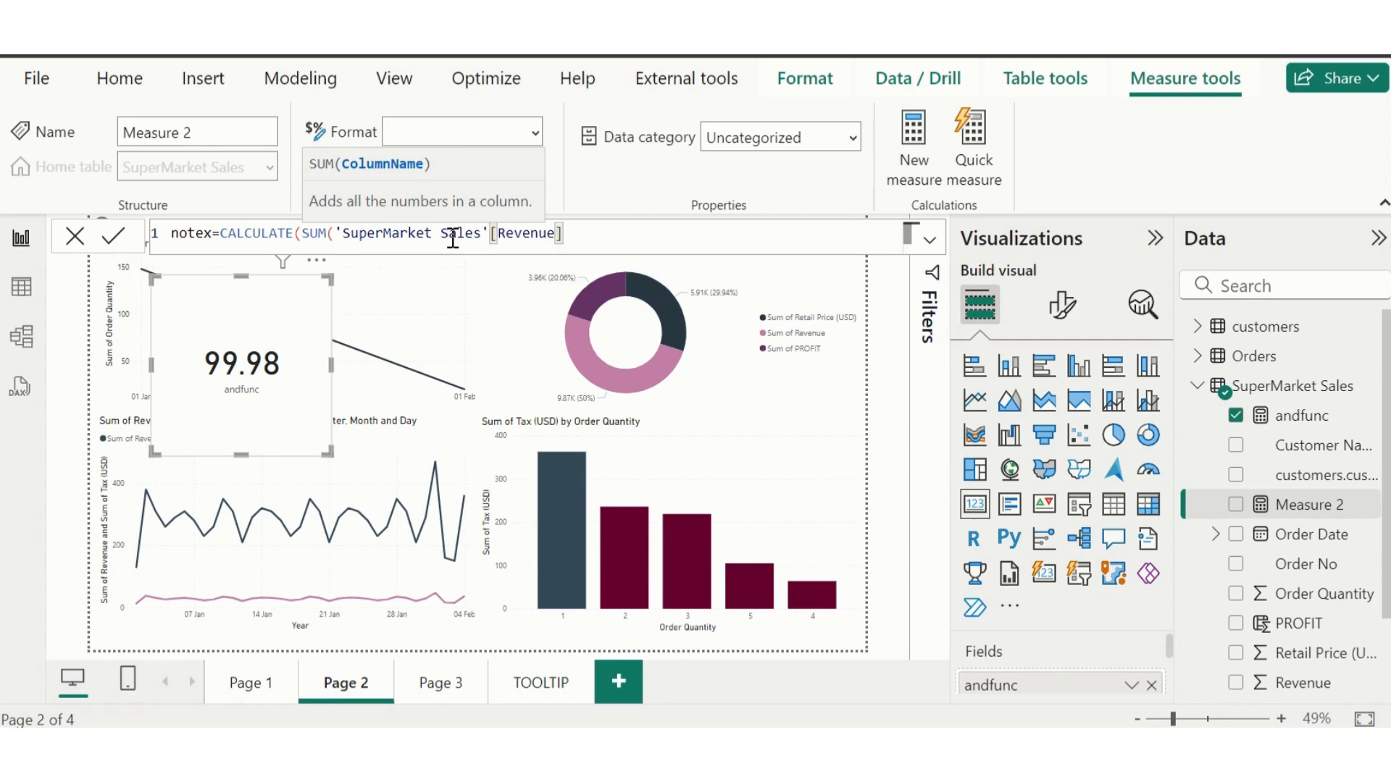
type("),")
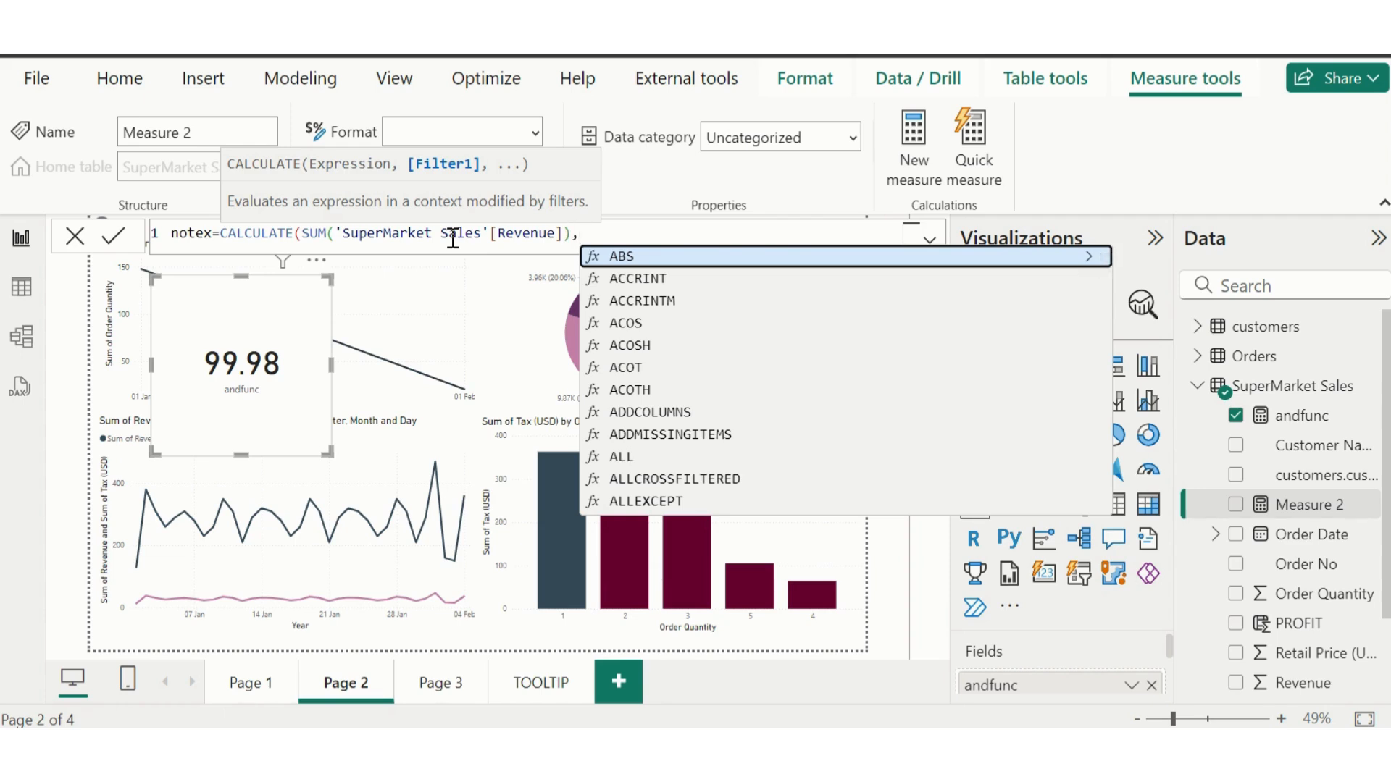
Add a NOT filter excluding the first order number in SuperMarket Sales Order No and commit the notex measure.
type("NOT")
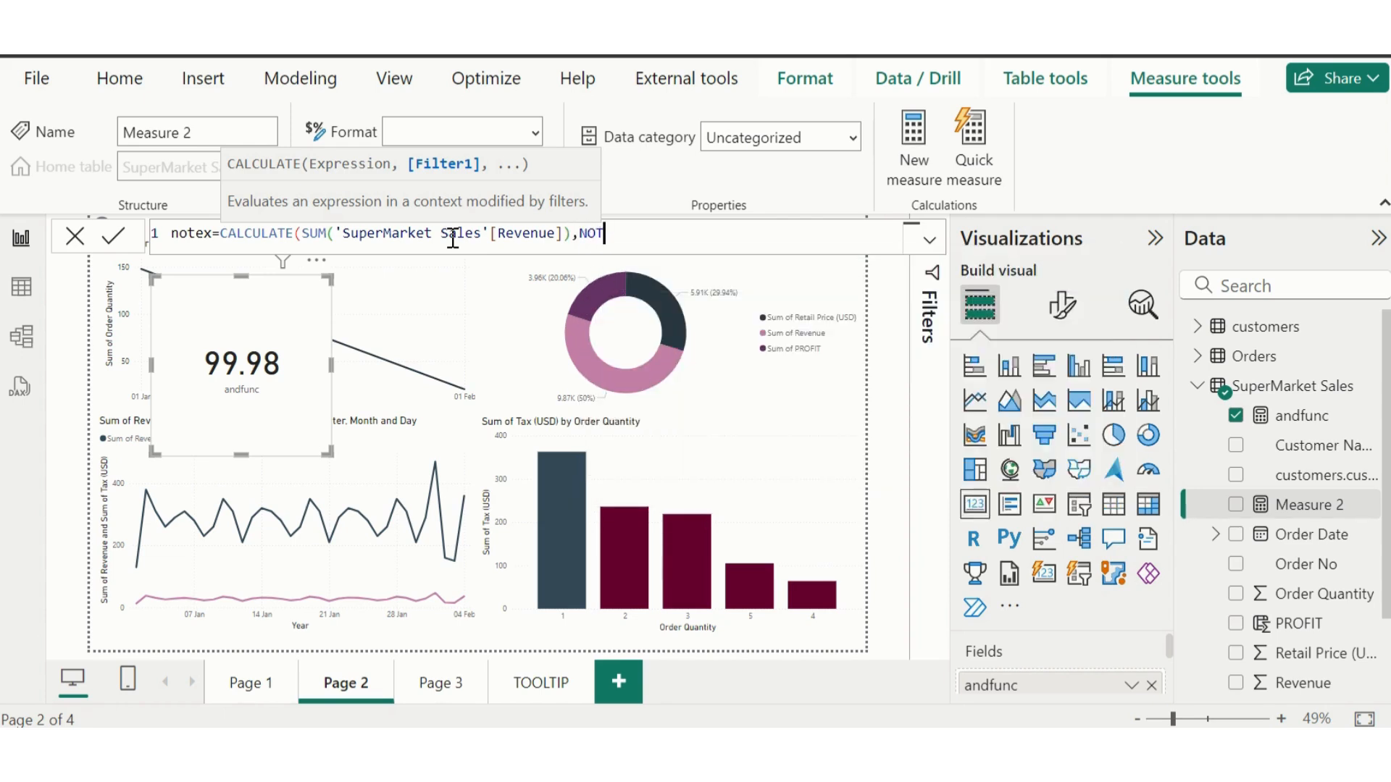
type("(ord")
key("Up")
key("Up")
key("Up")
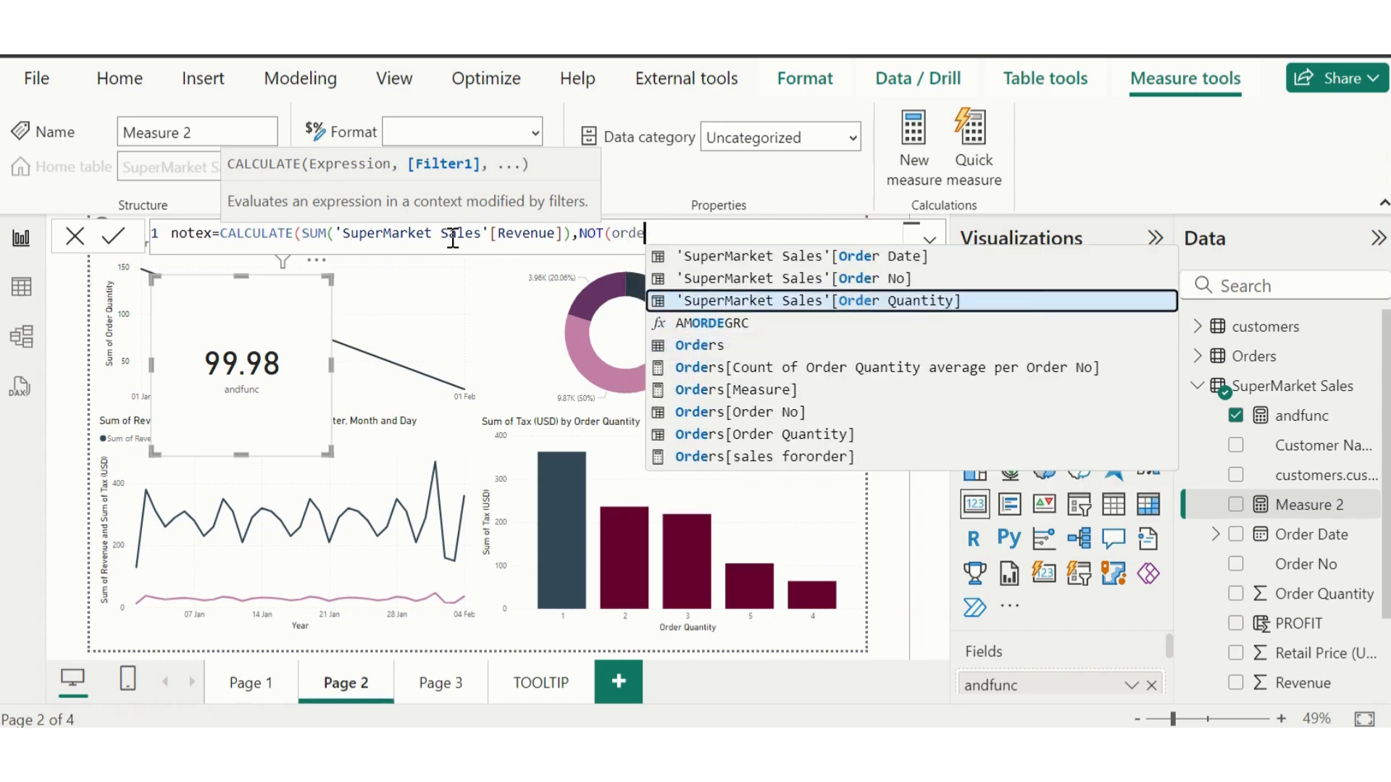
key("Tab")
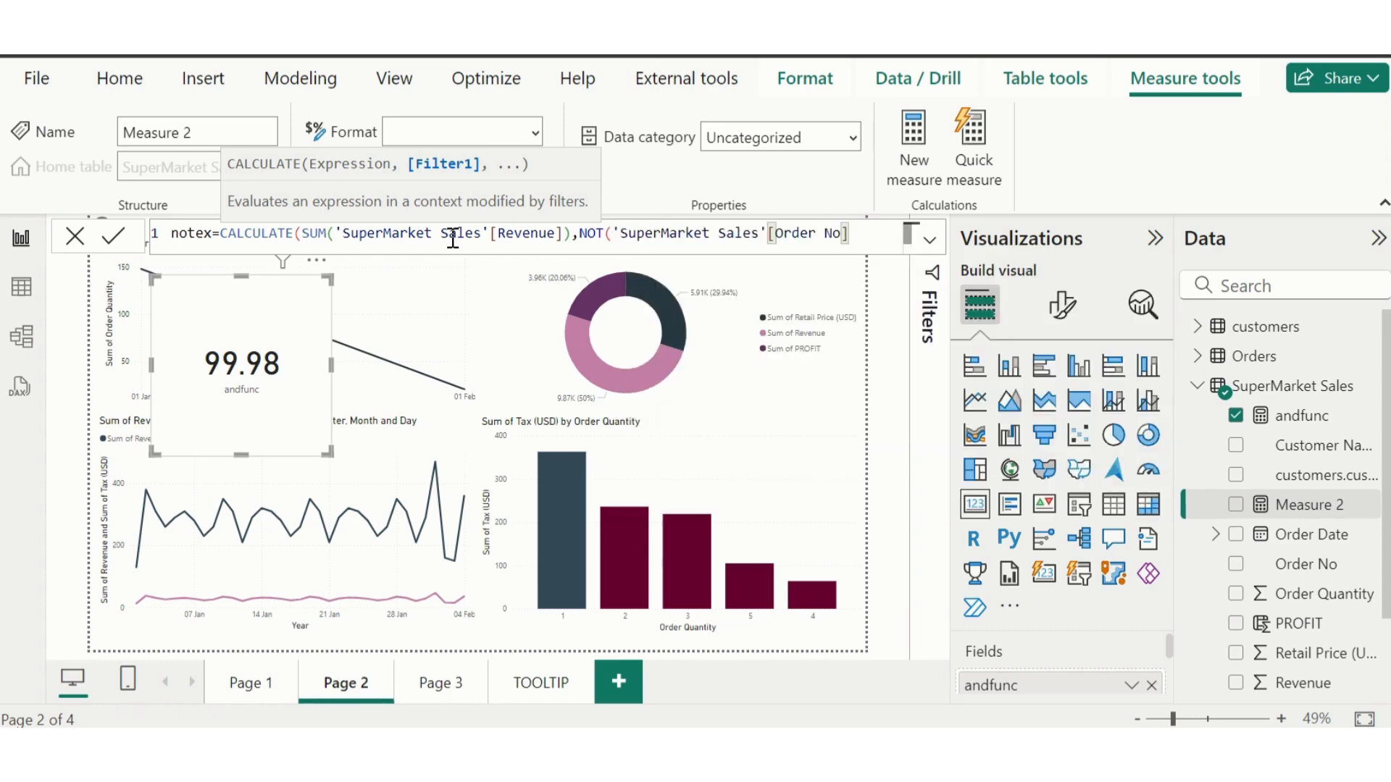
type("=")
type("100")
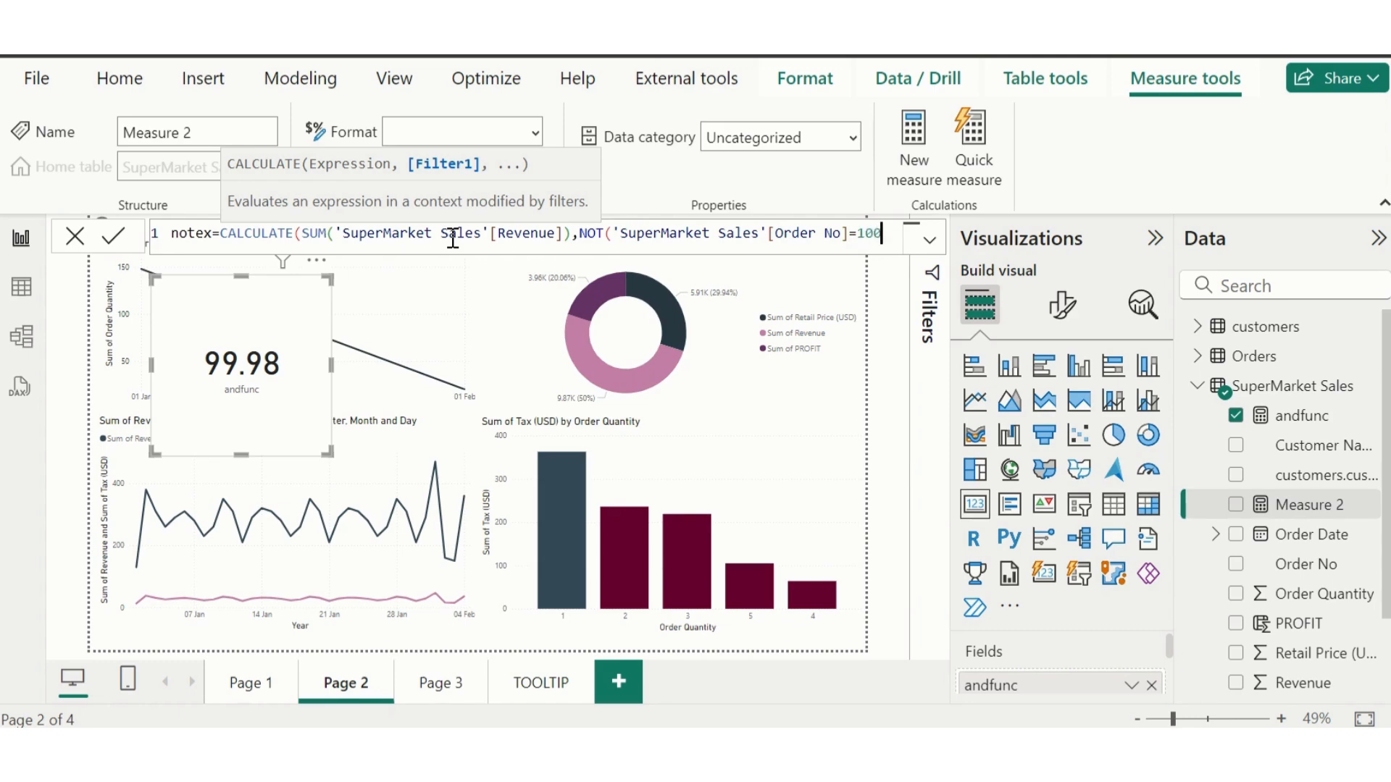
type("1))")
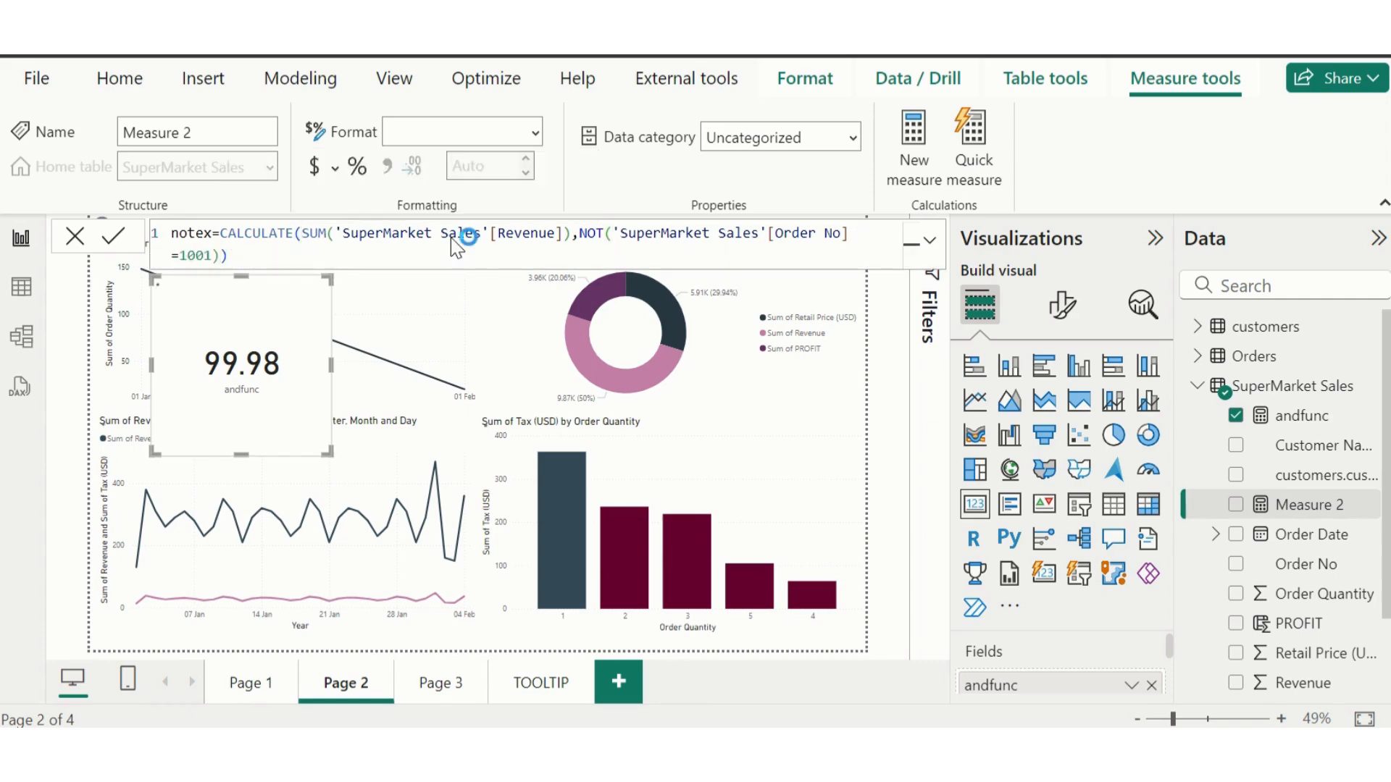
key("Return")
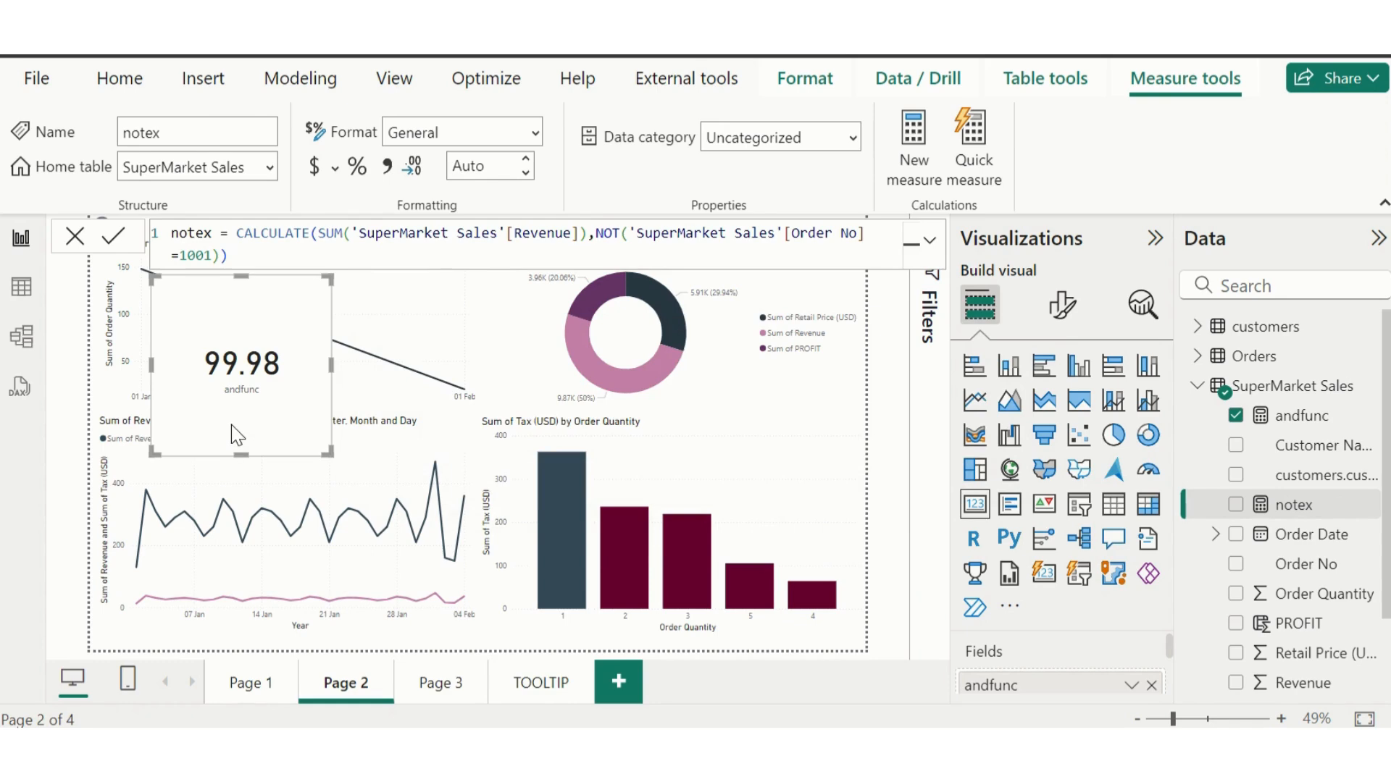
Add a new report page containing an enlarged table visual with the notex measure and Order No.
left_click(619, 681)
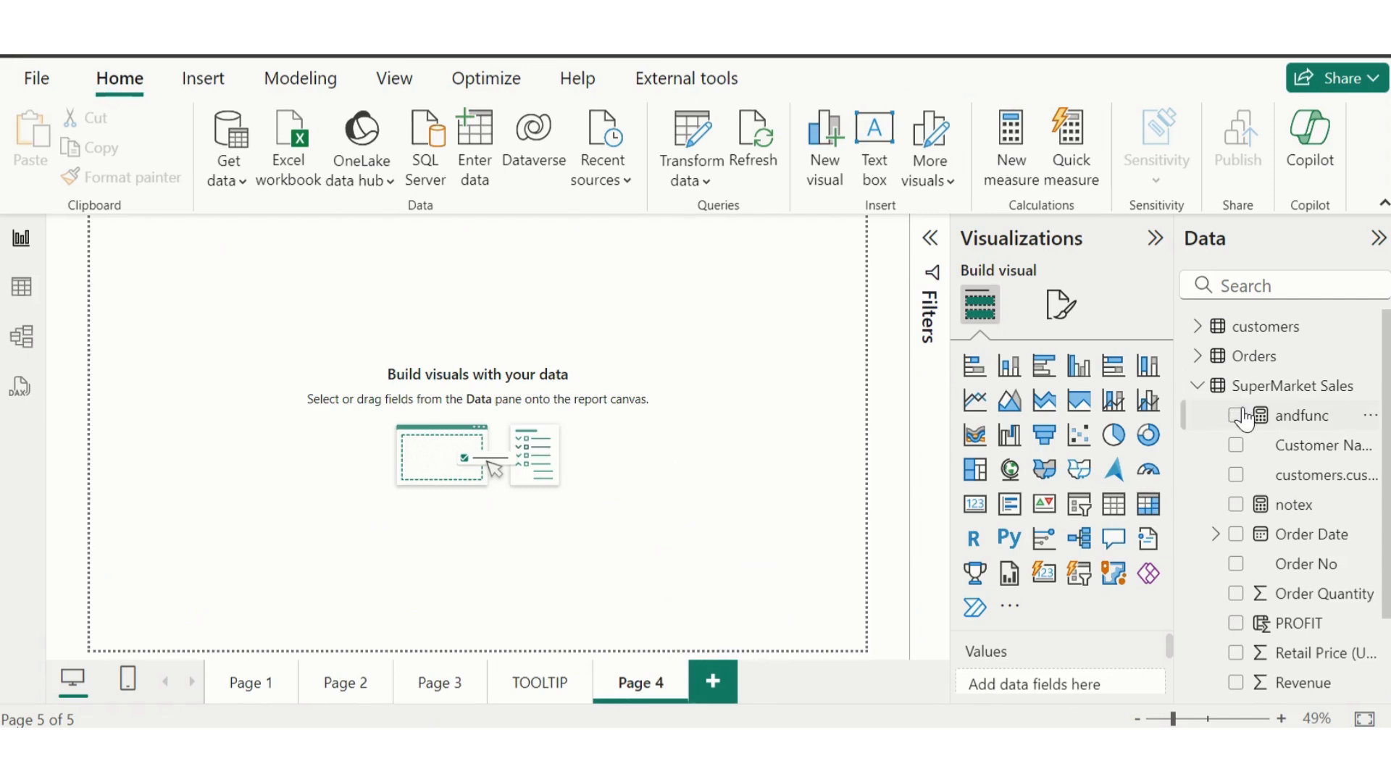
scroll(1202, 410, "down", 2)
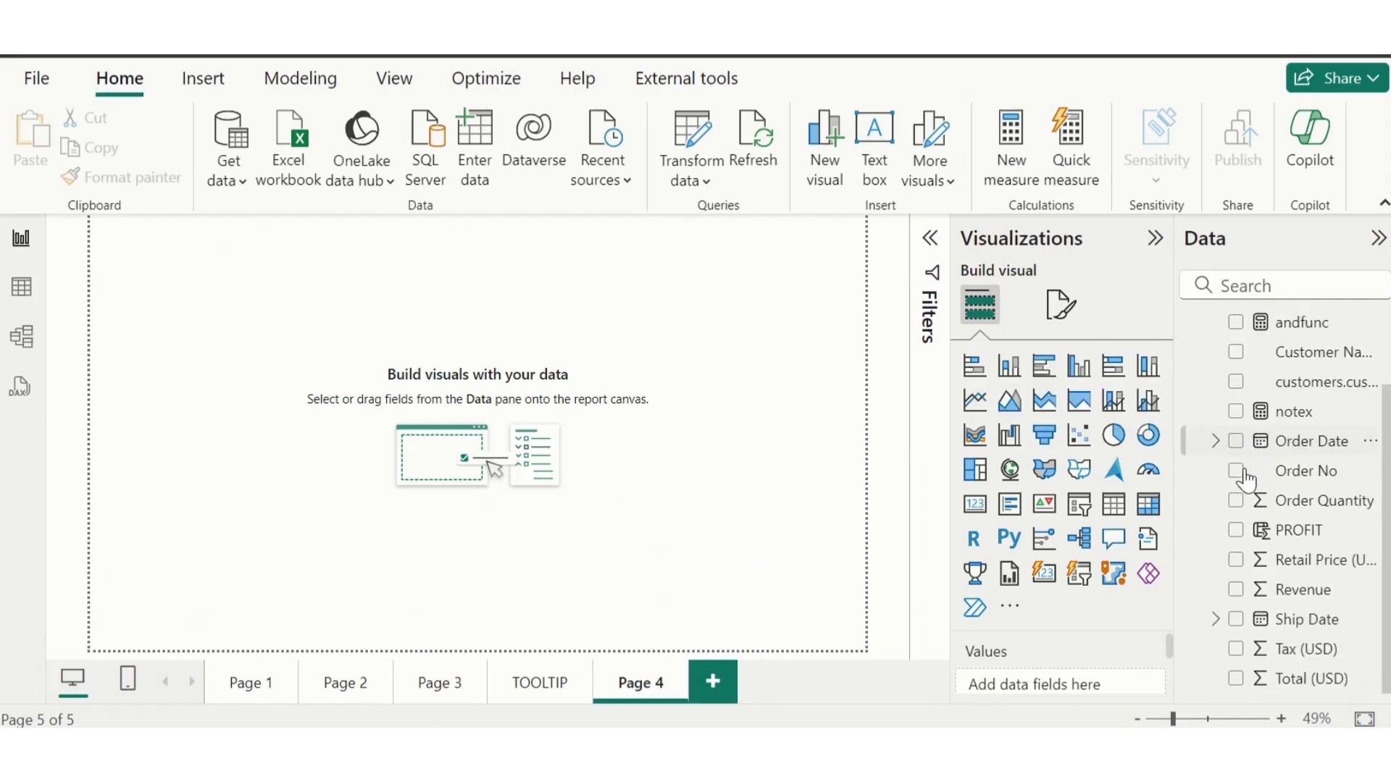
left_click(1235, 415)
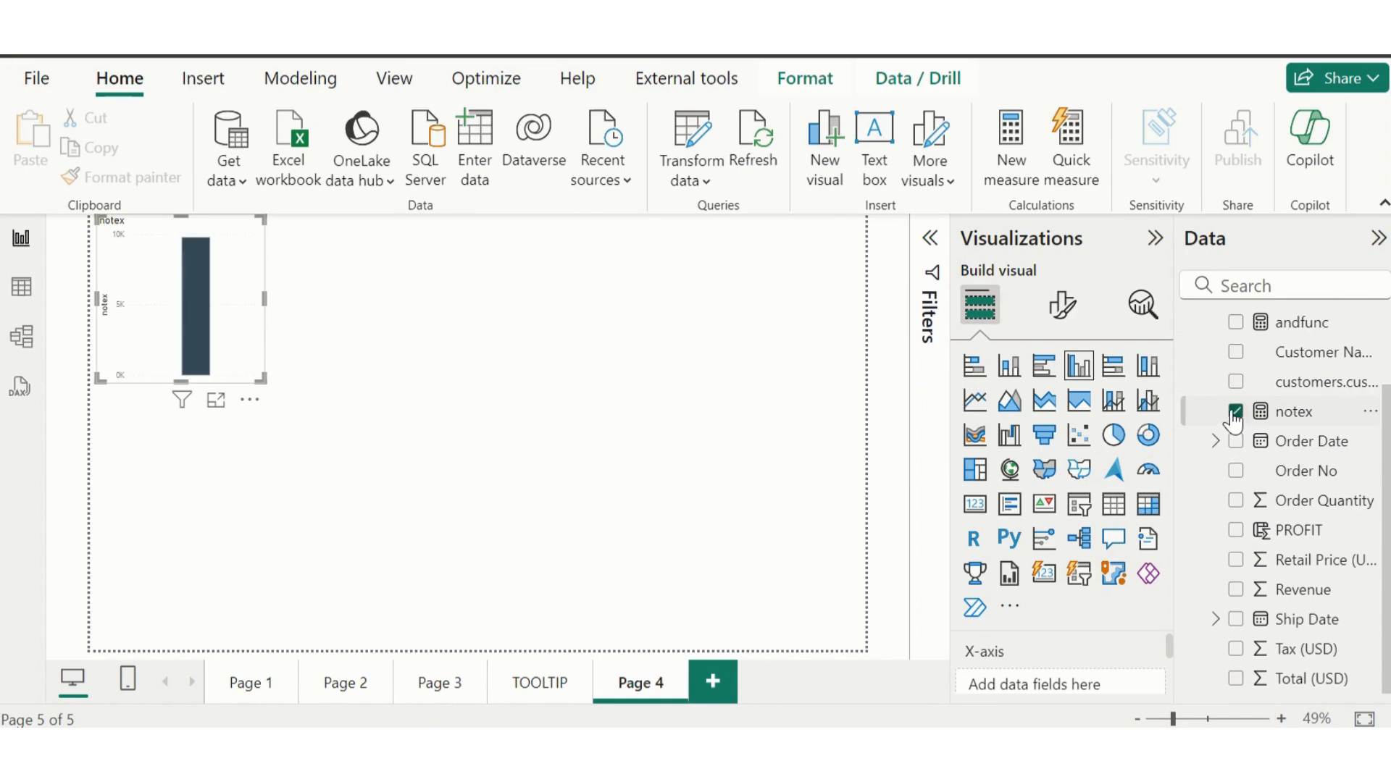
left_click(1112, 505)
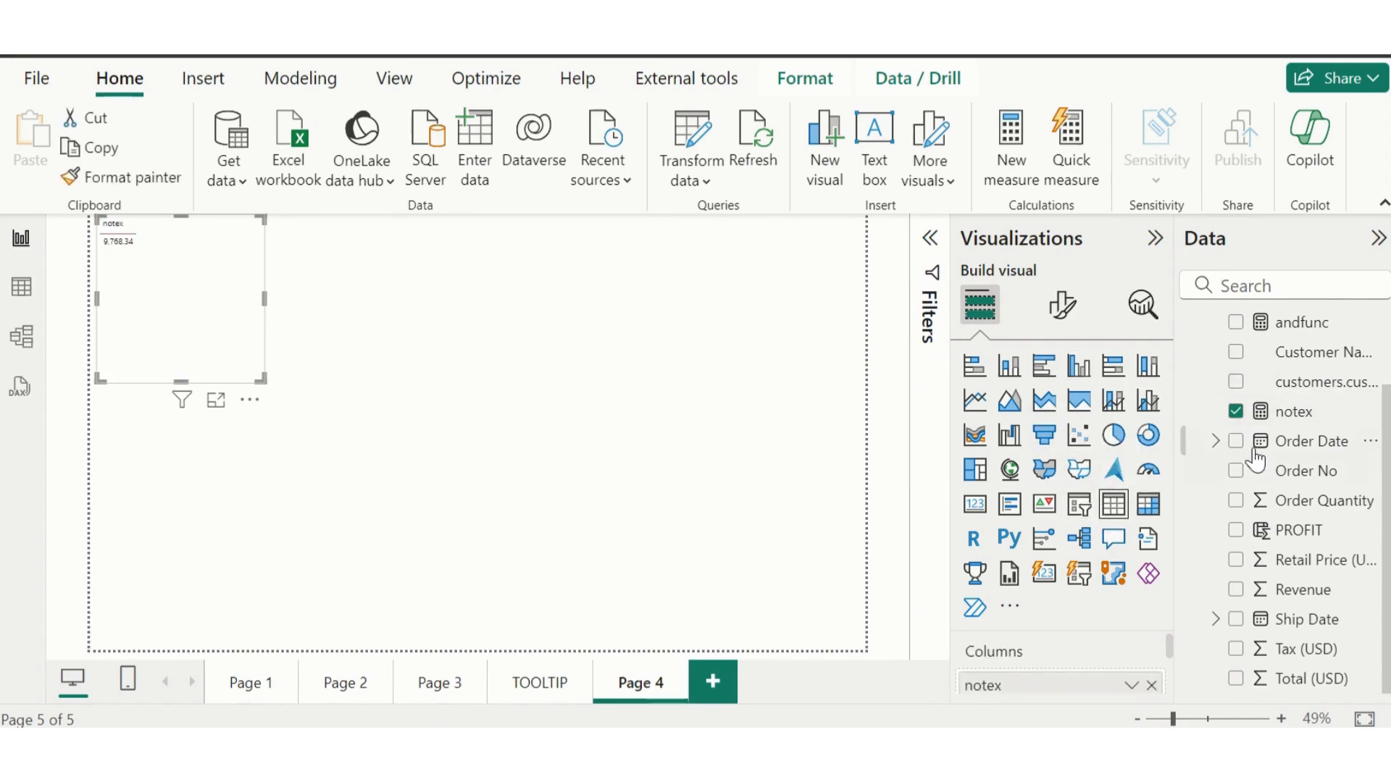
left_click(1235, 471)
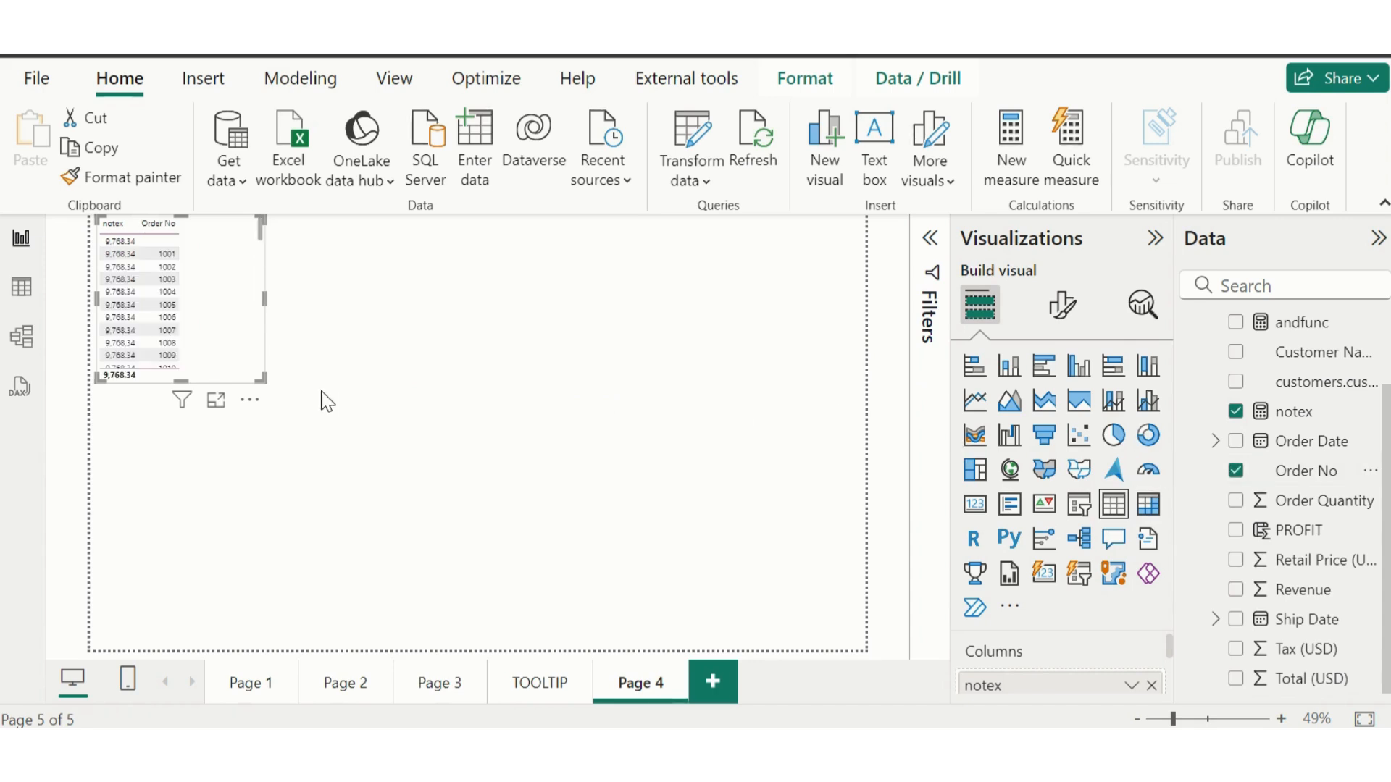
left_click_drag(254, 375, 592, 609)
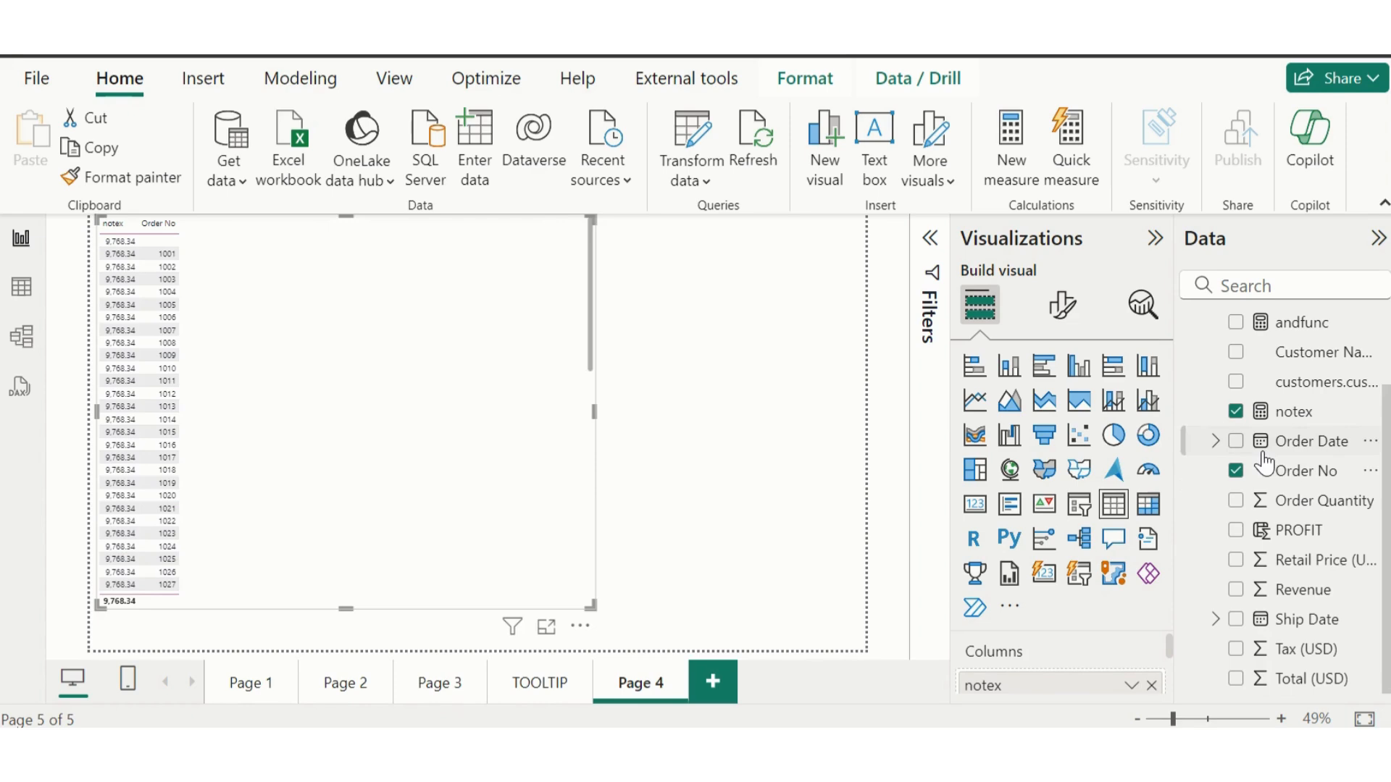
Remove the Order No column from the notex table visual and dismiss the measure's formula.
left_click(1300, 423)
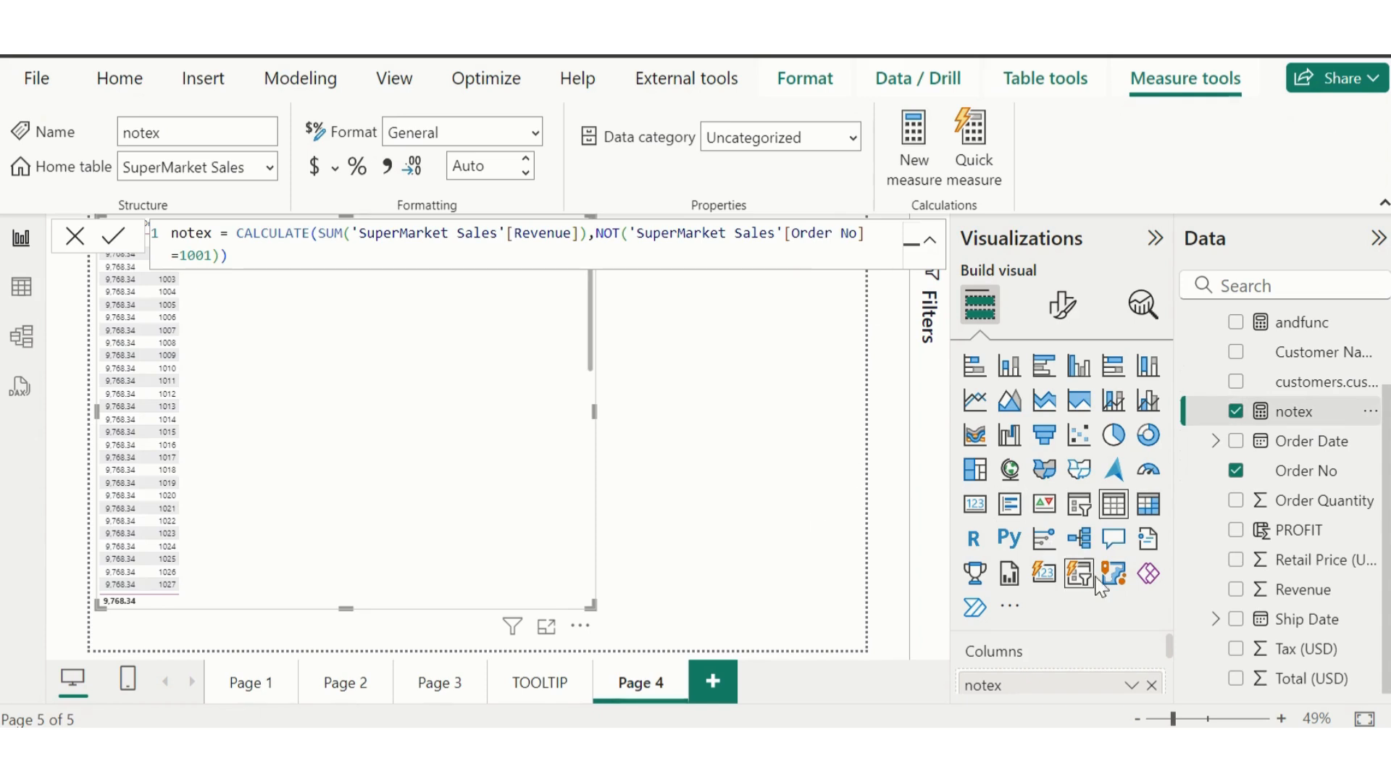
scroll(1079, 681, "down", 5)
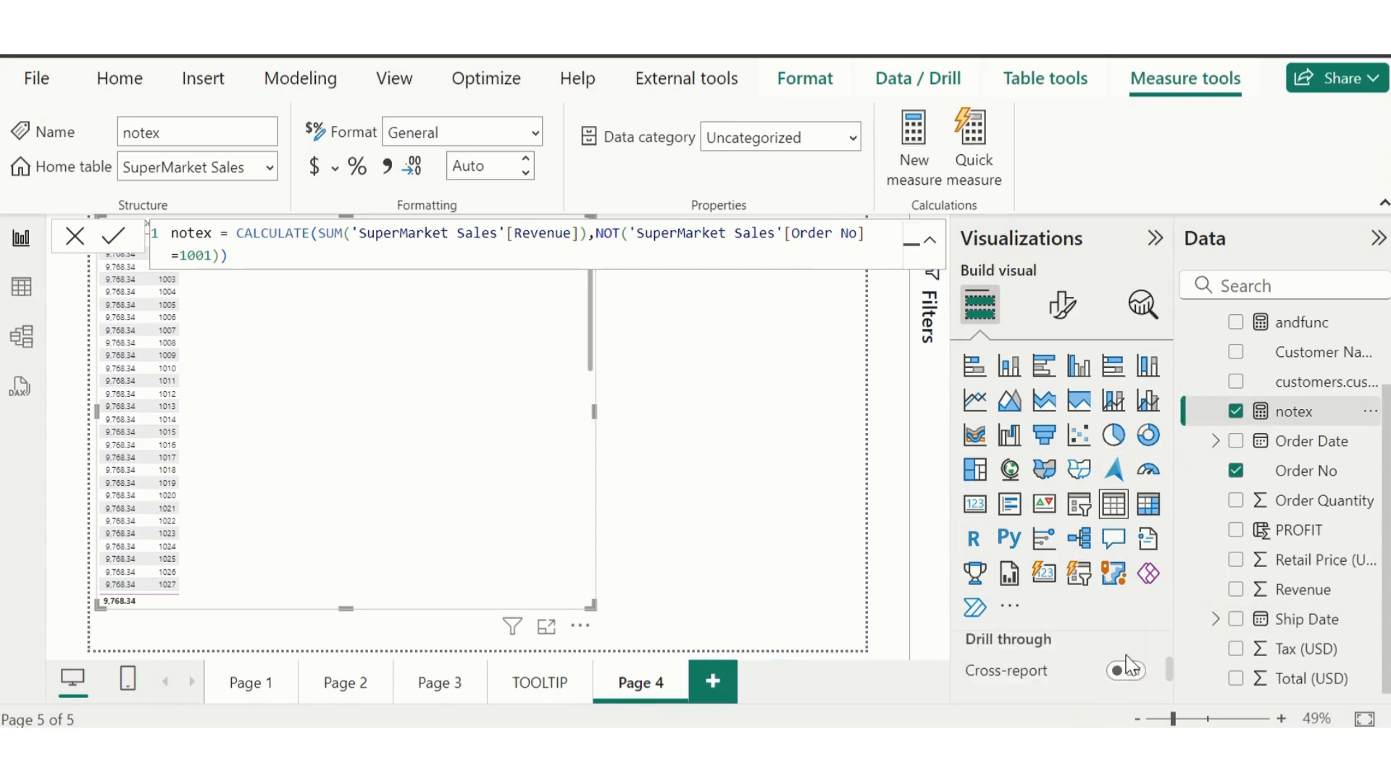
scroll(1129, 668, "up", 5)
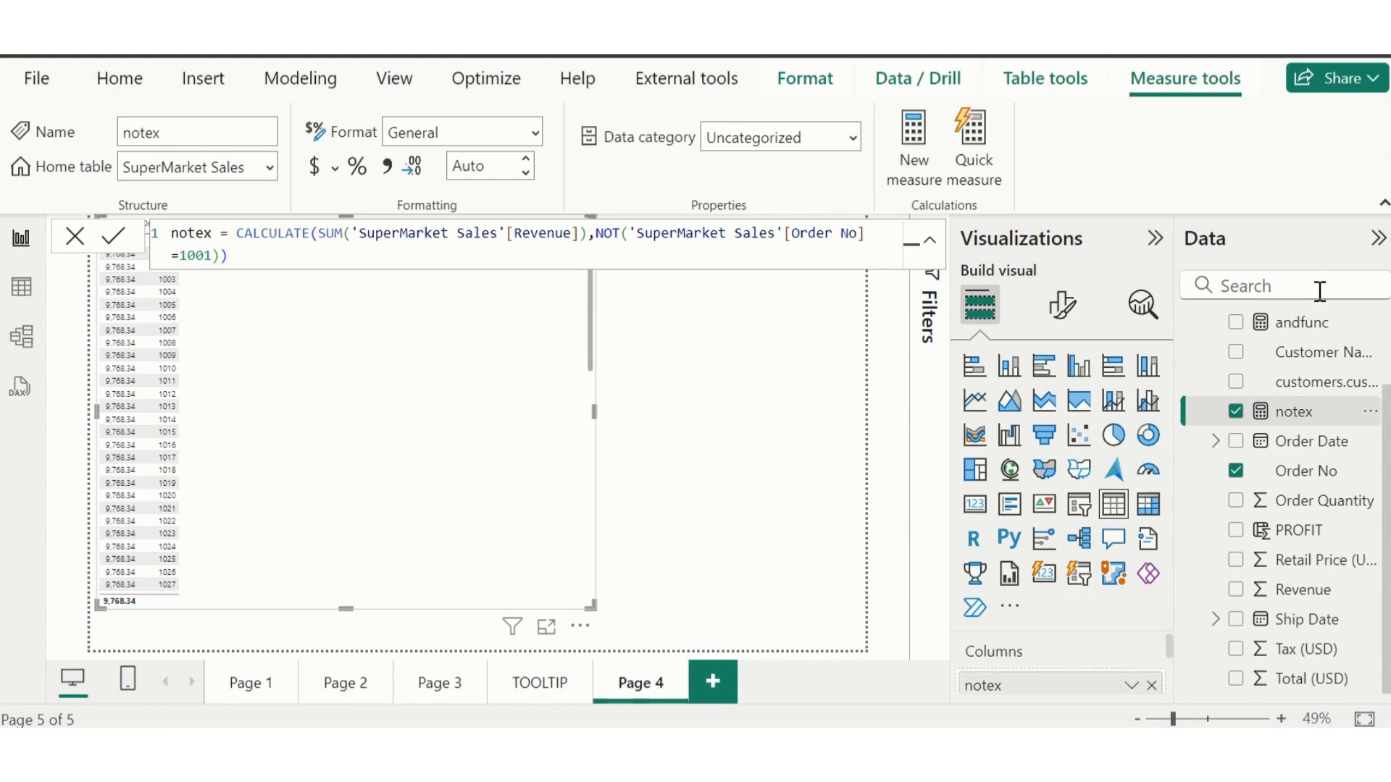
left_click(1149, 684)
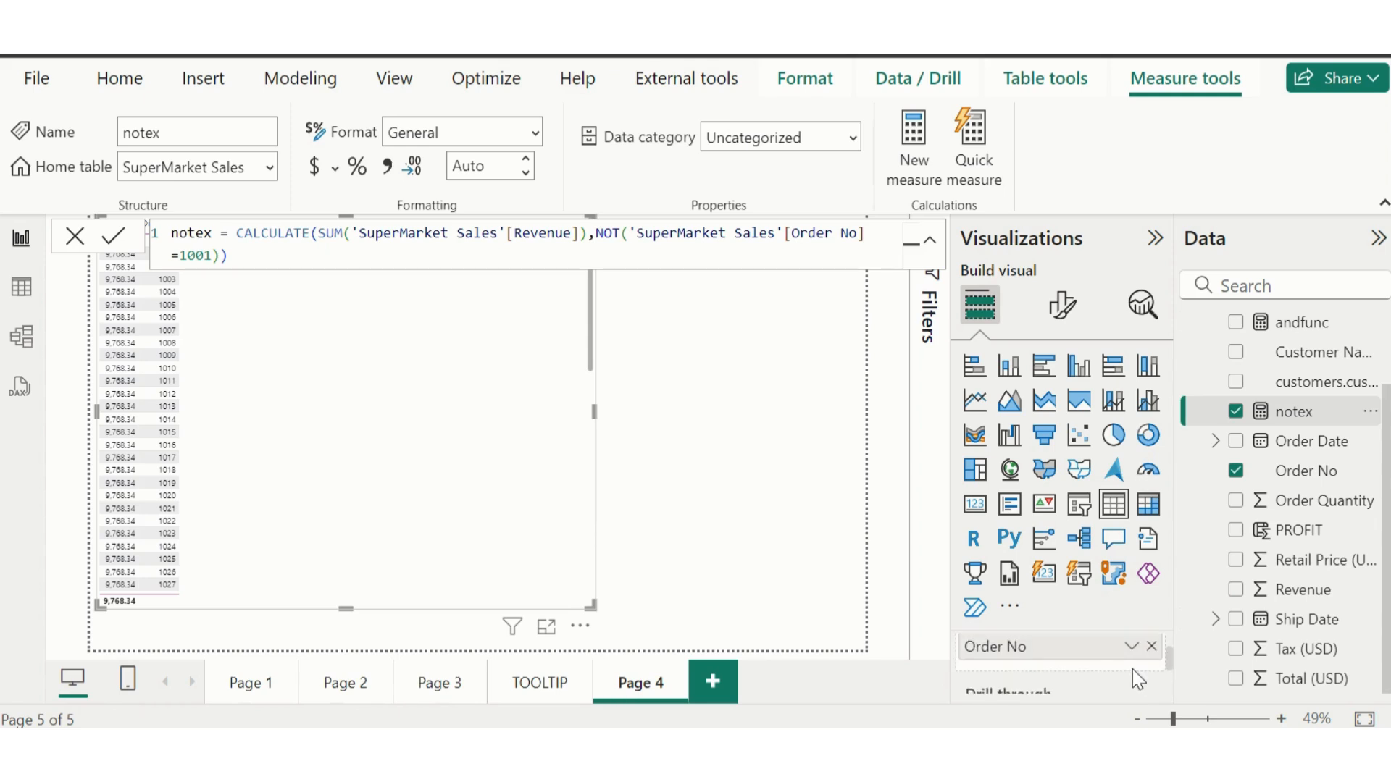
left_click(1151, 646)
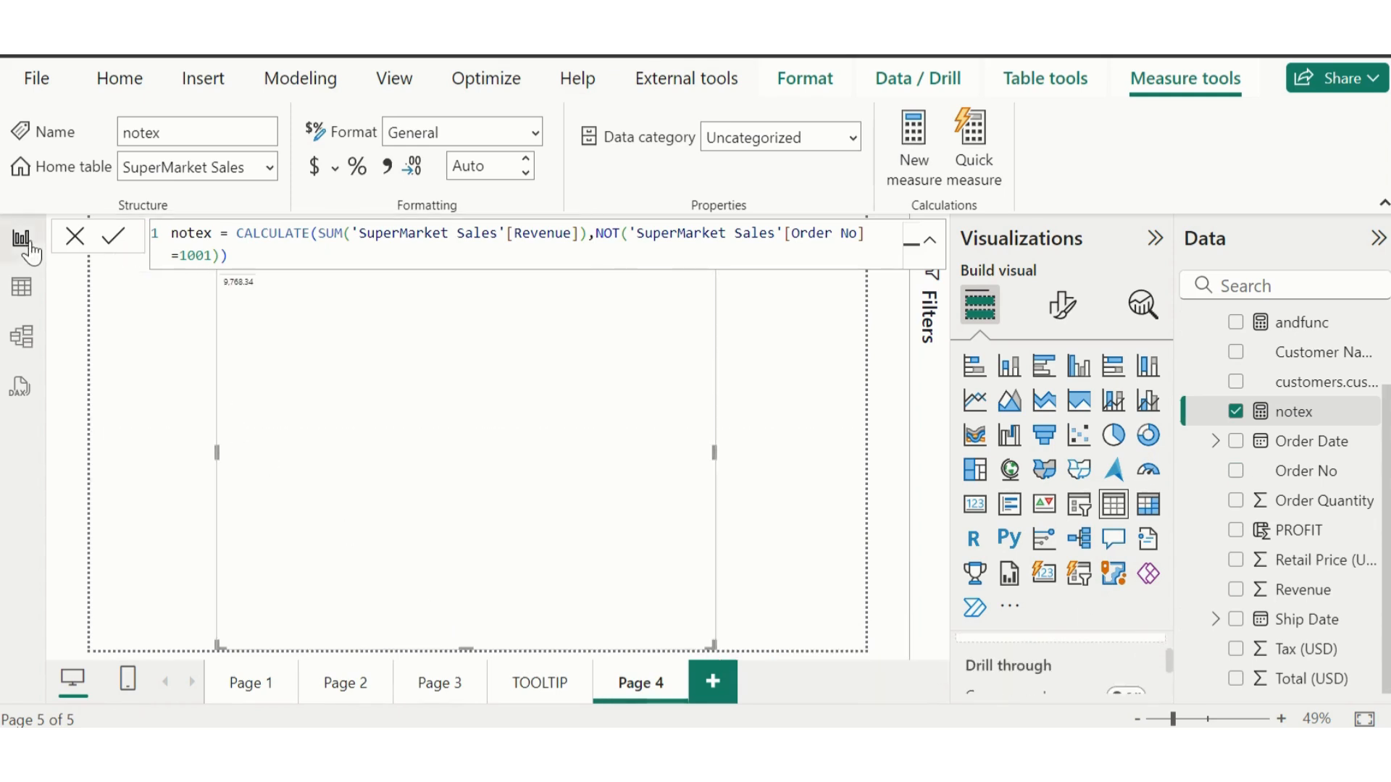
left_click(72, 244)
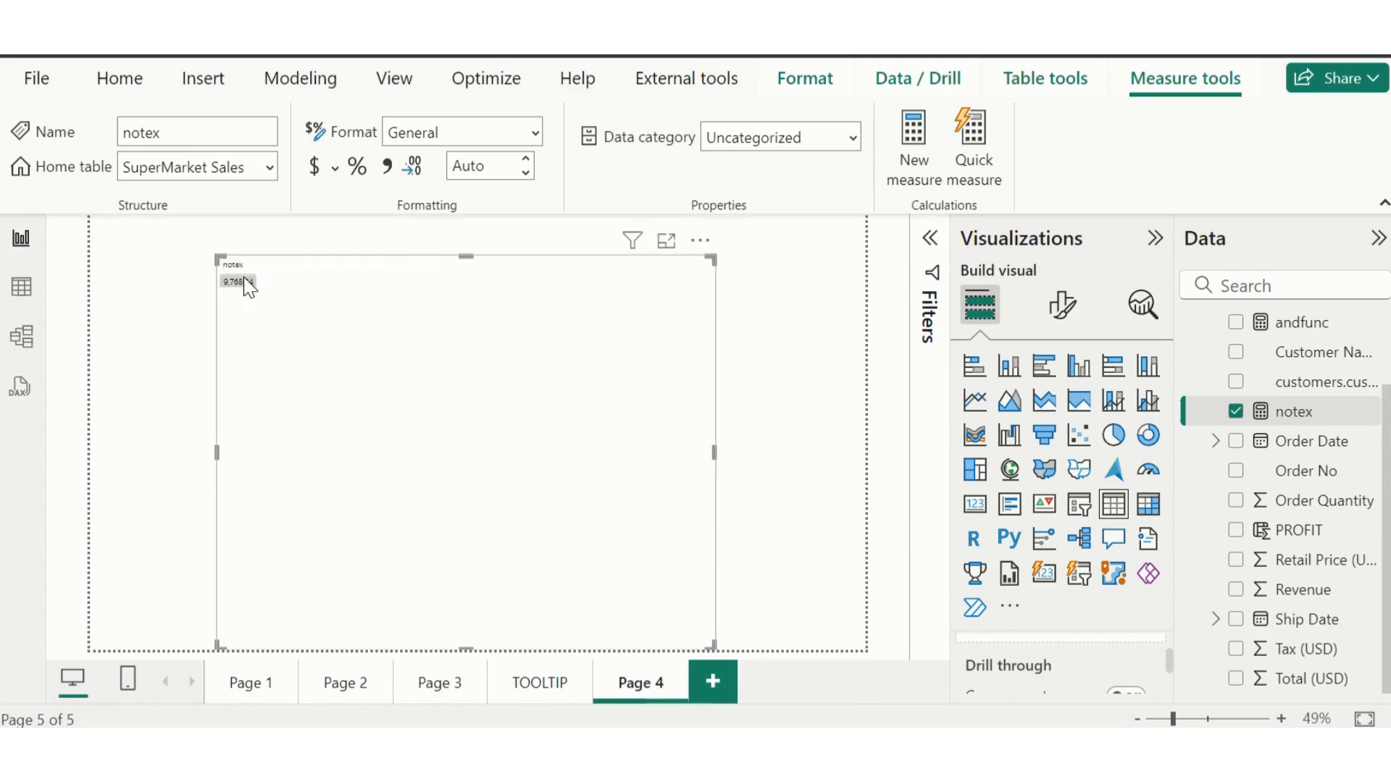
Add the SuperMarket Sales Revenue field to the notex table visual for comparison.
scroll(1296, 518, "up", 3)
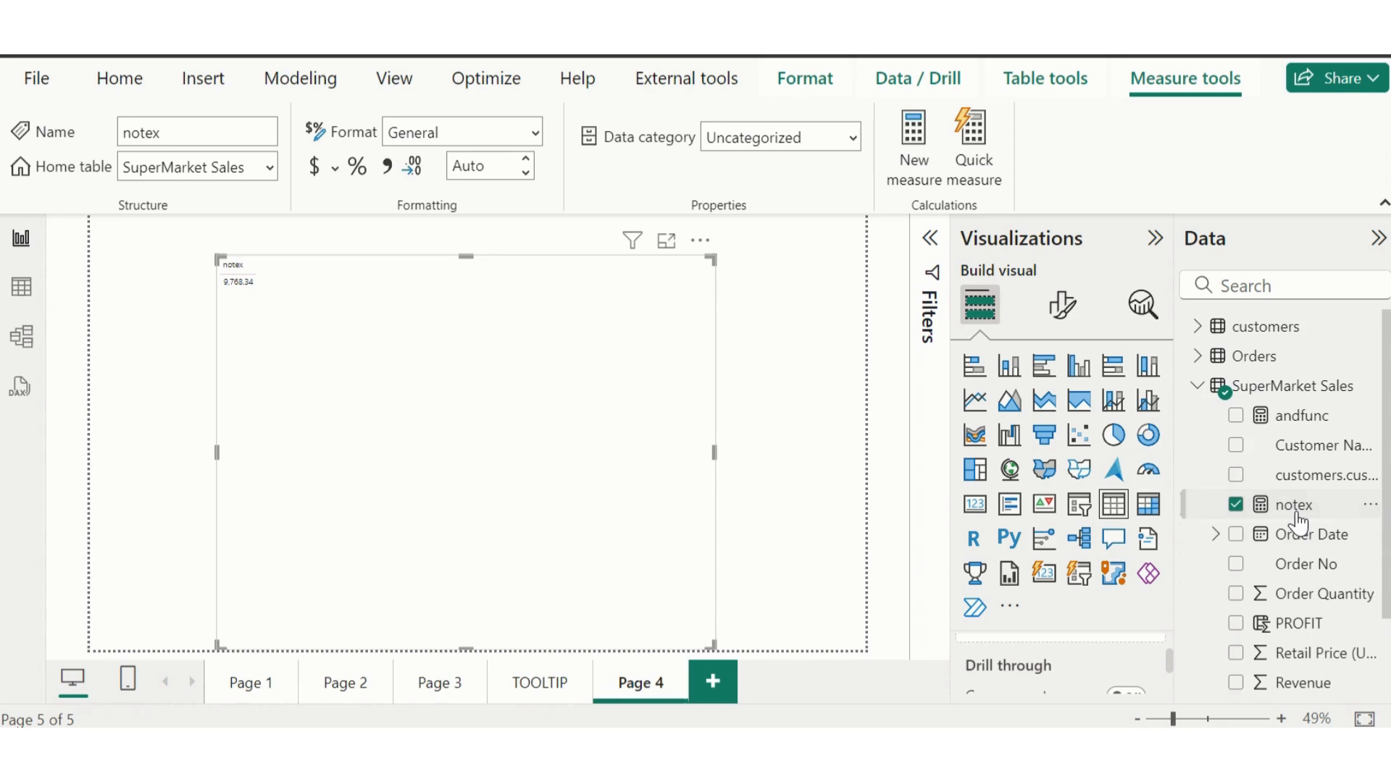
scroll(1295, 527, "down", 3)
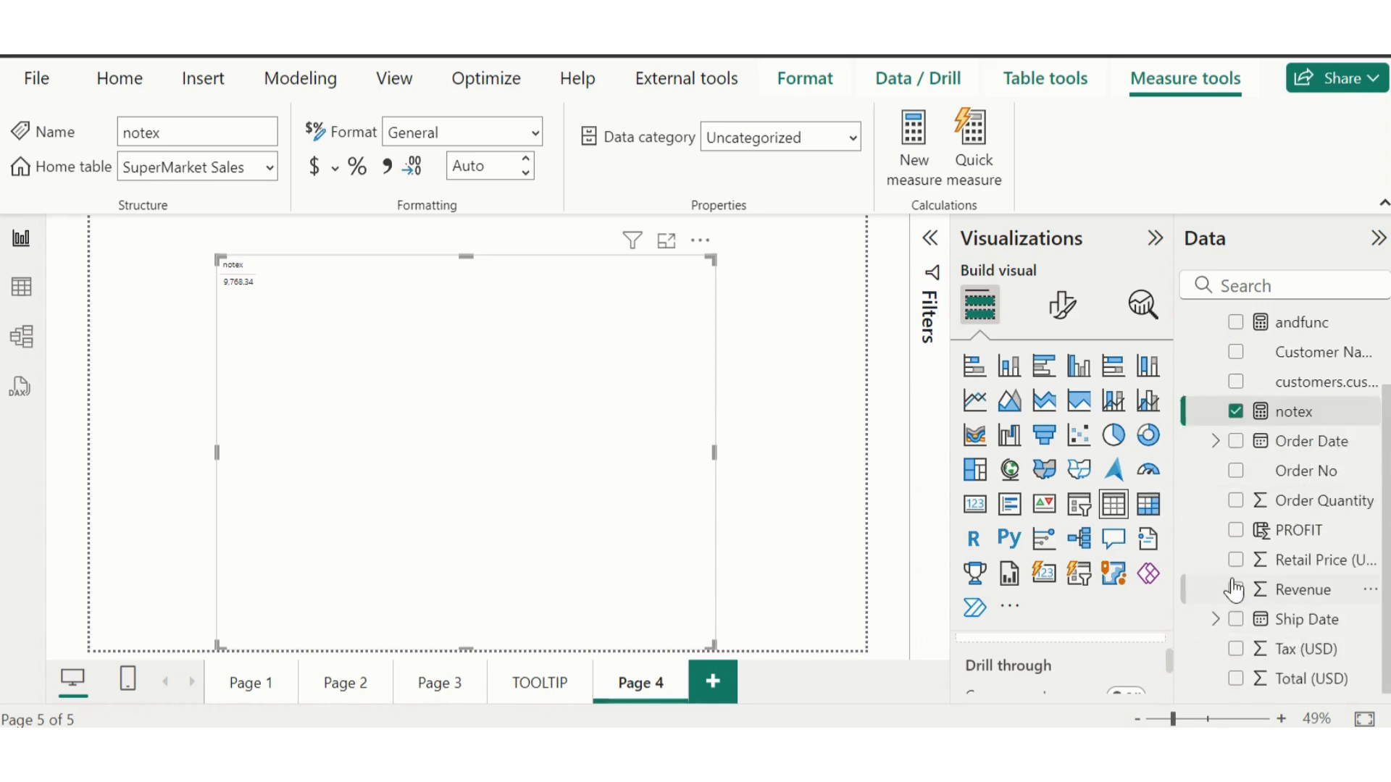
left_click_drag(1277, 601, 398, 323)
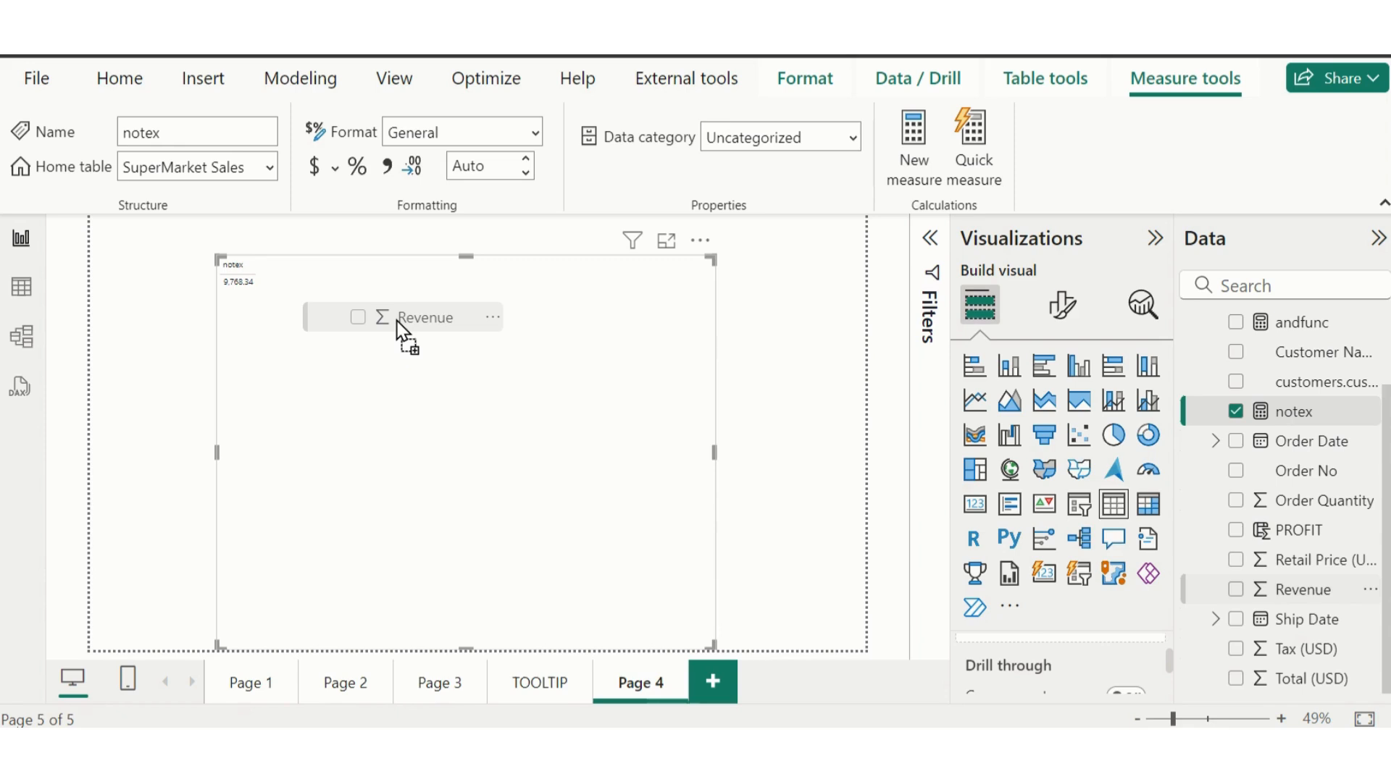
left_click_drag(397, 324, 397, 291)
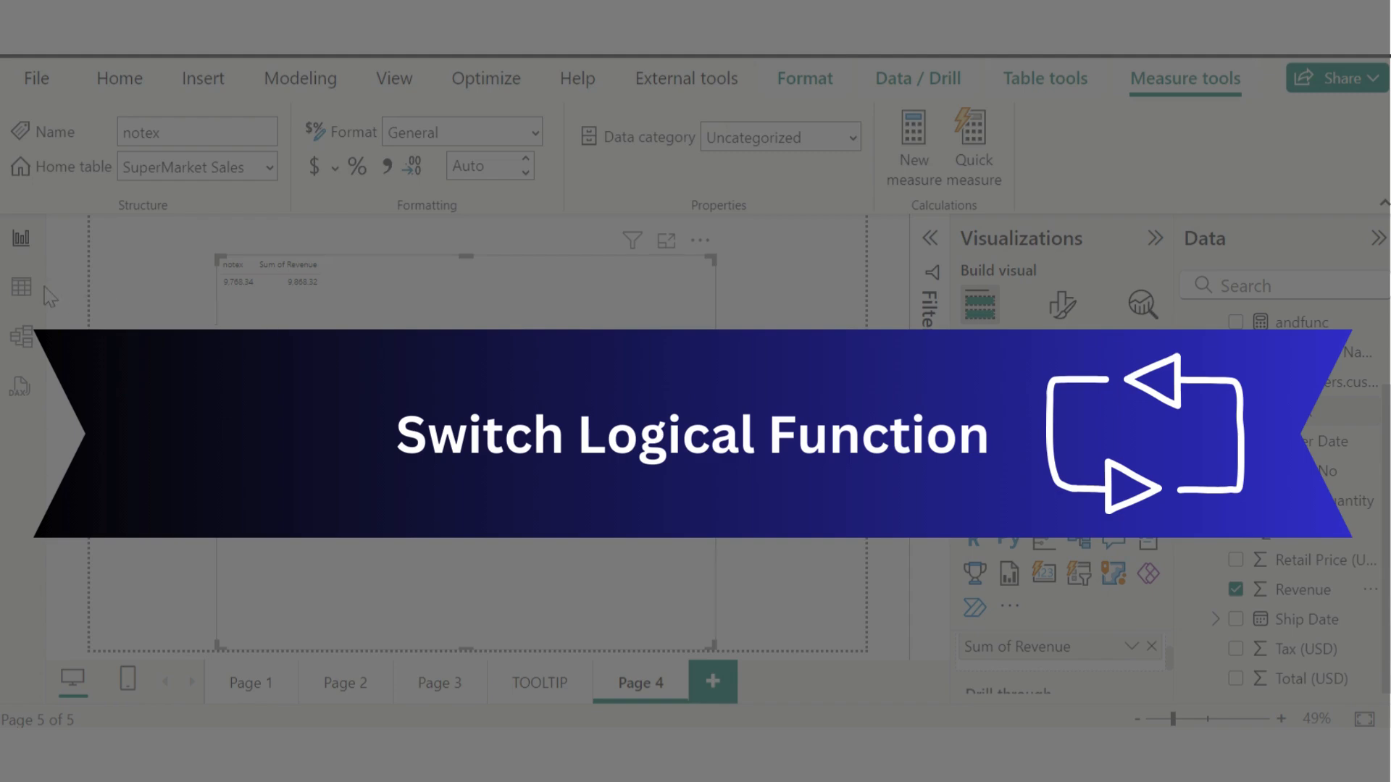
Show the SuperMarket Sales table data and replace the ratingcust column's formula with the start of a SWITCH function.
left_click(22, 290)
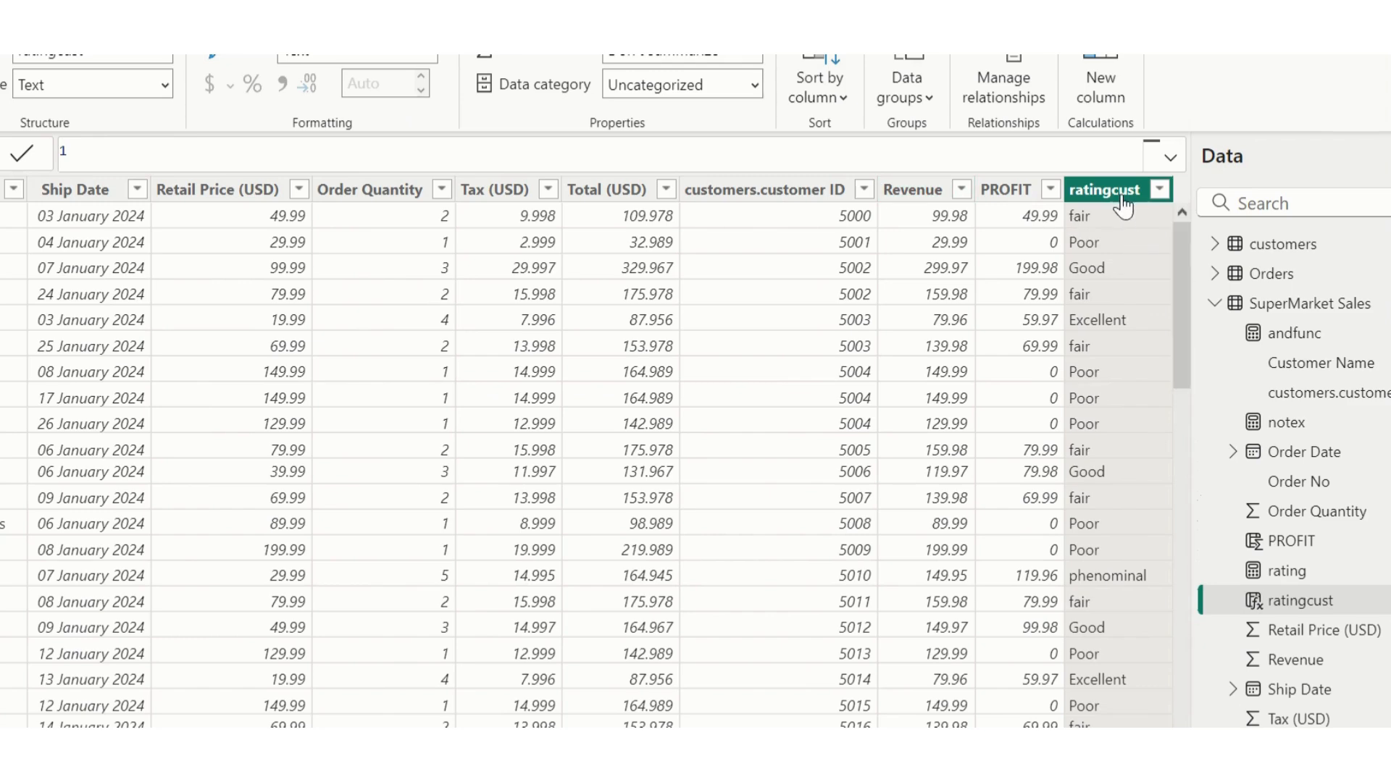
key("Return")
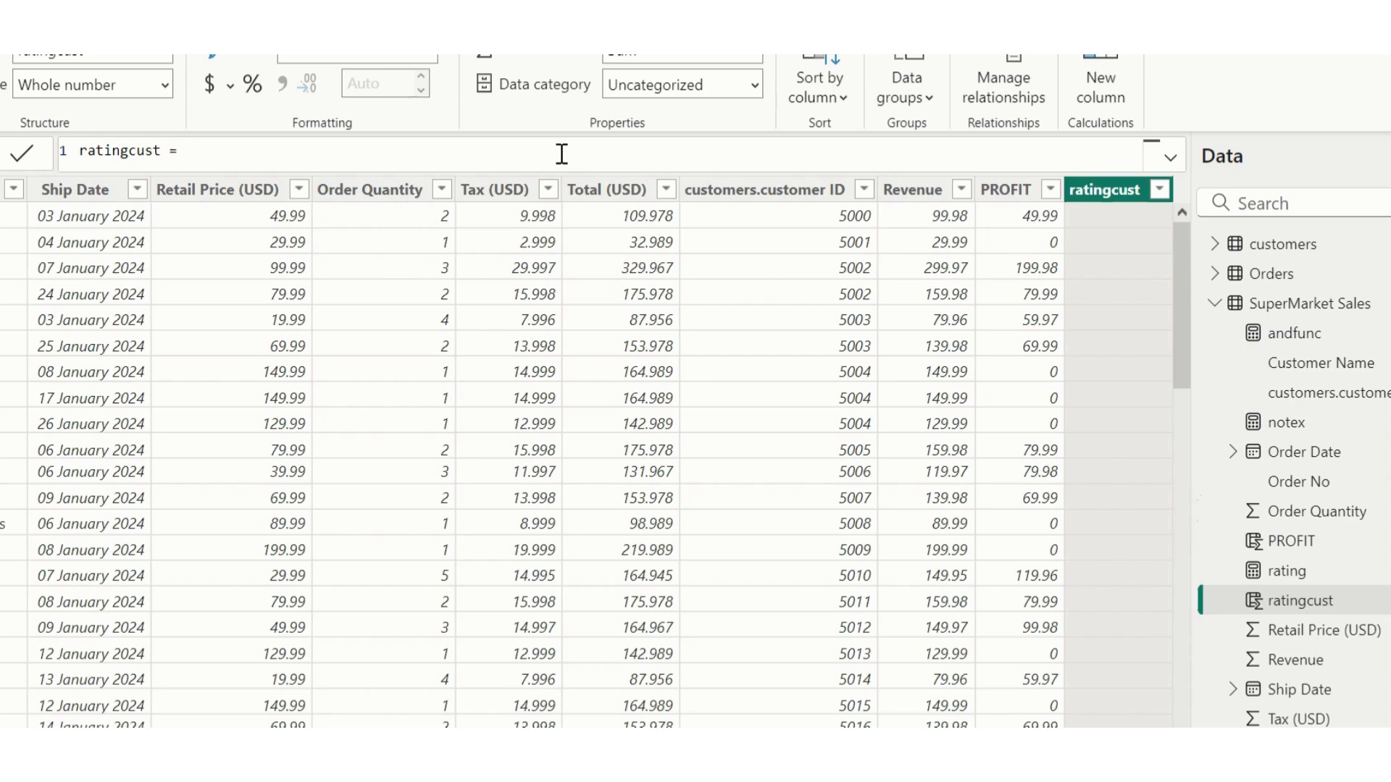
type("SWITCH(")
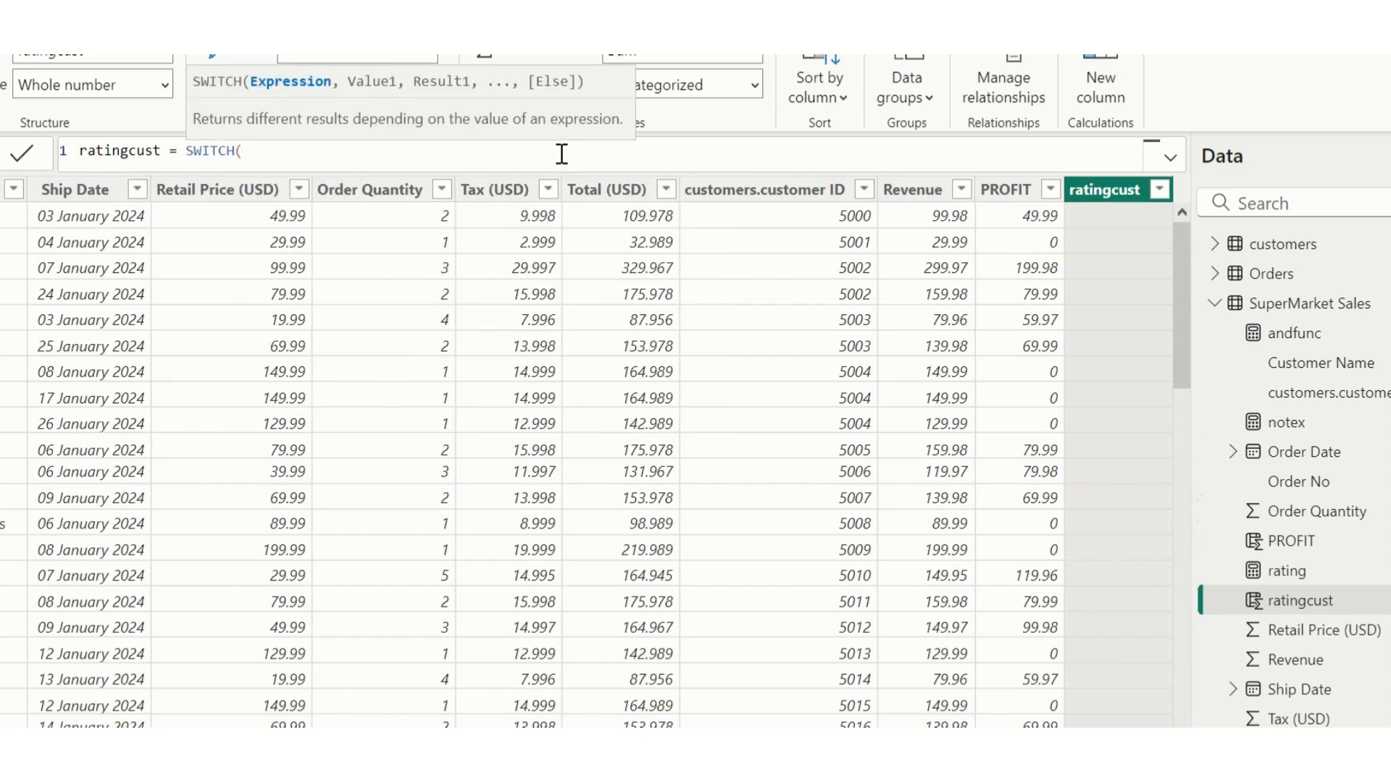
Set SuperMarket Sales Order Quantity as the expression evaluated by the SWITCH function in the ratingcust formula.
type("order")
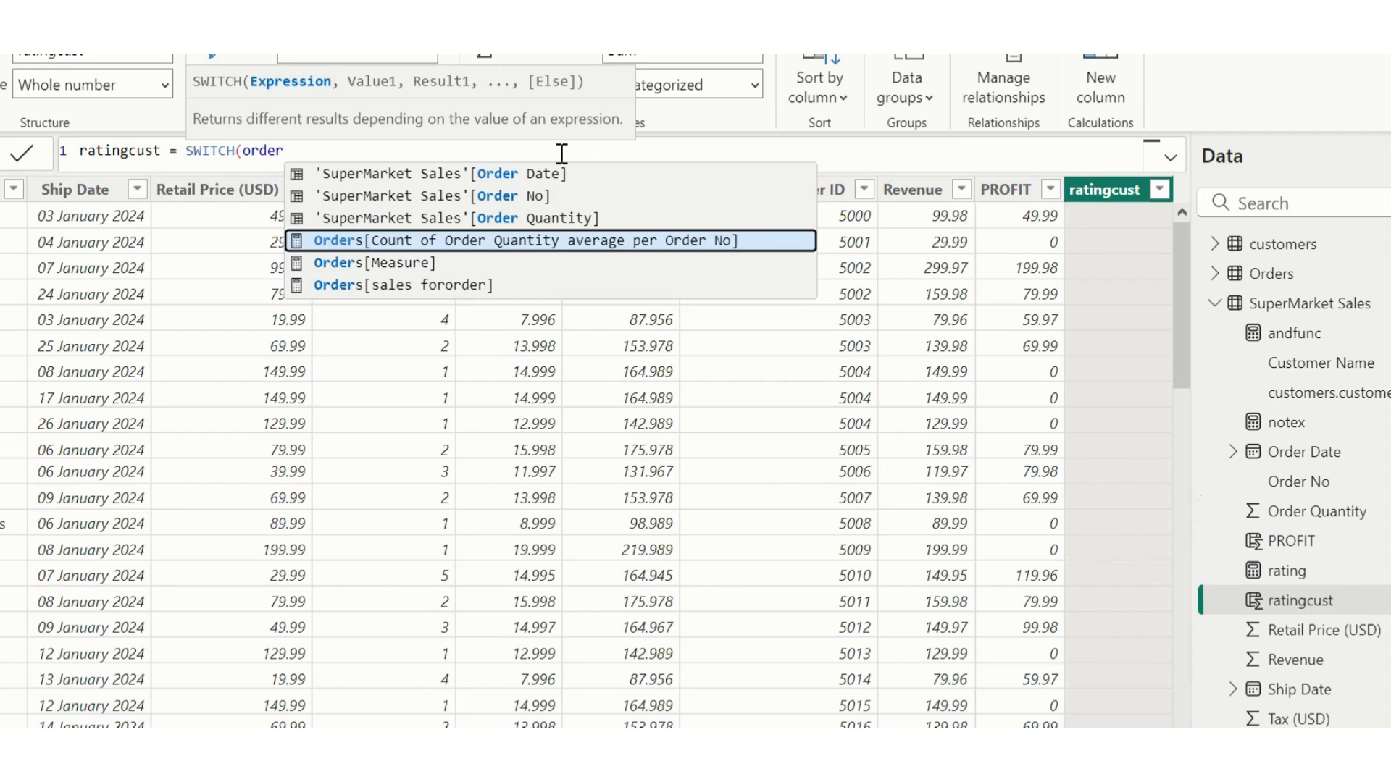
key("Up")
key("Up")
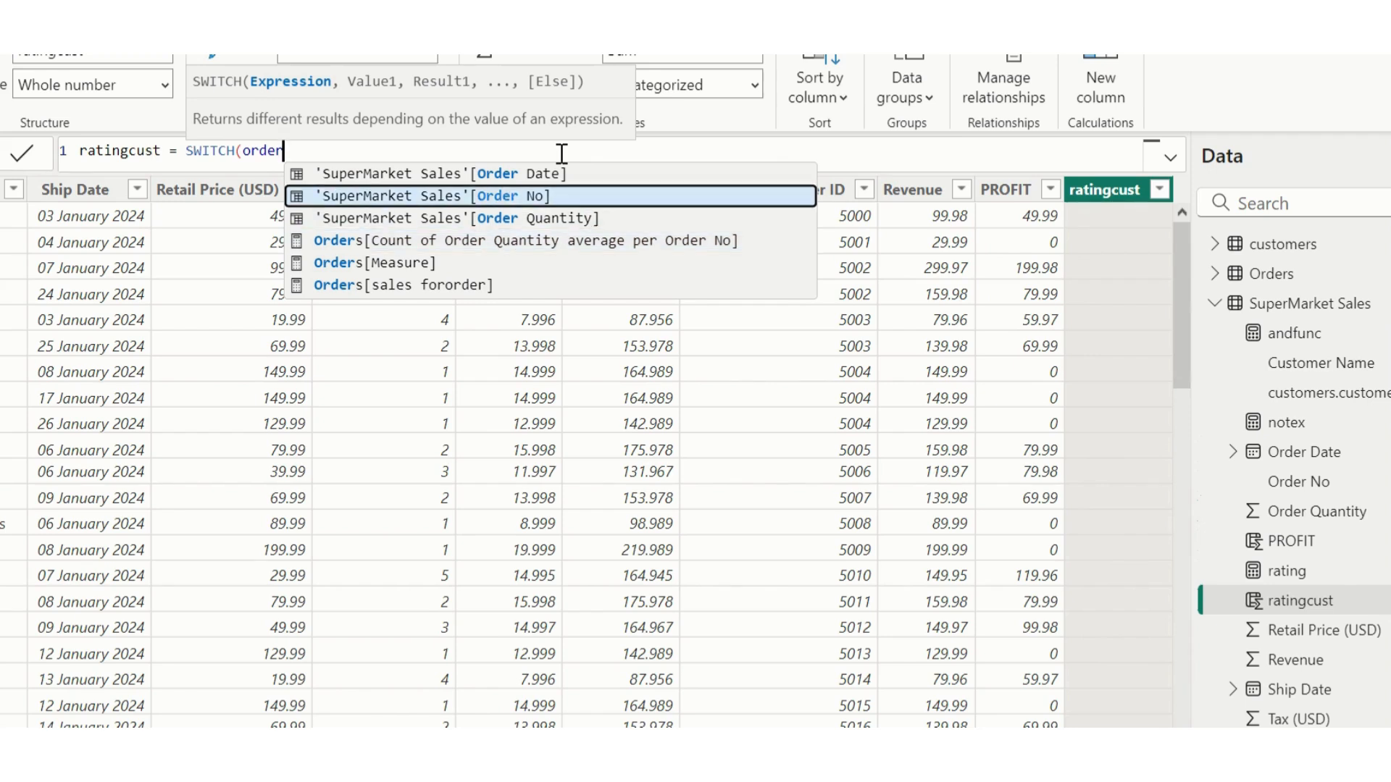
key("Up")
key("Down")
key("Down")
key("Down")
key("Up")
key("Tab")
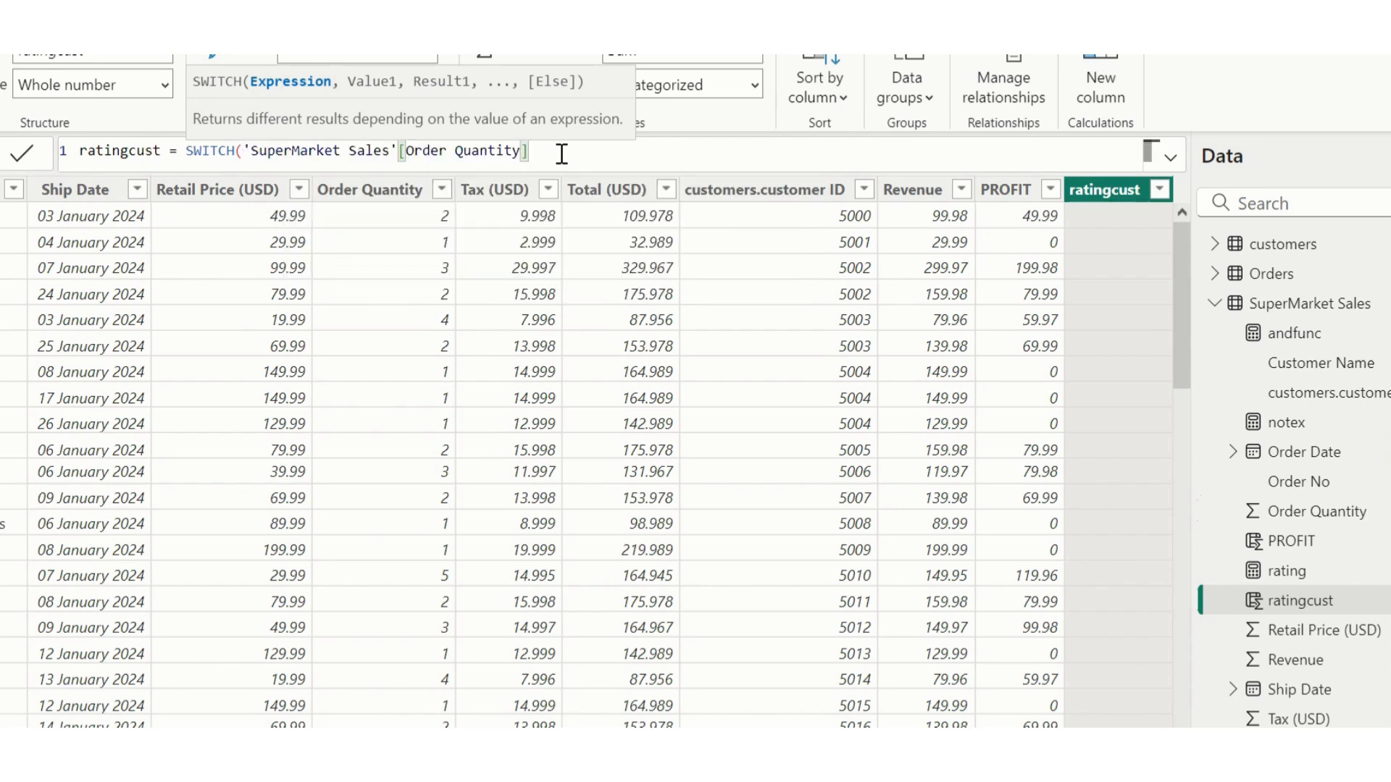
type(",")
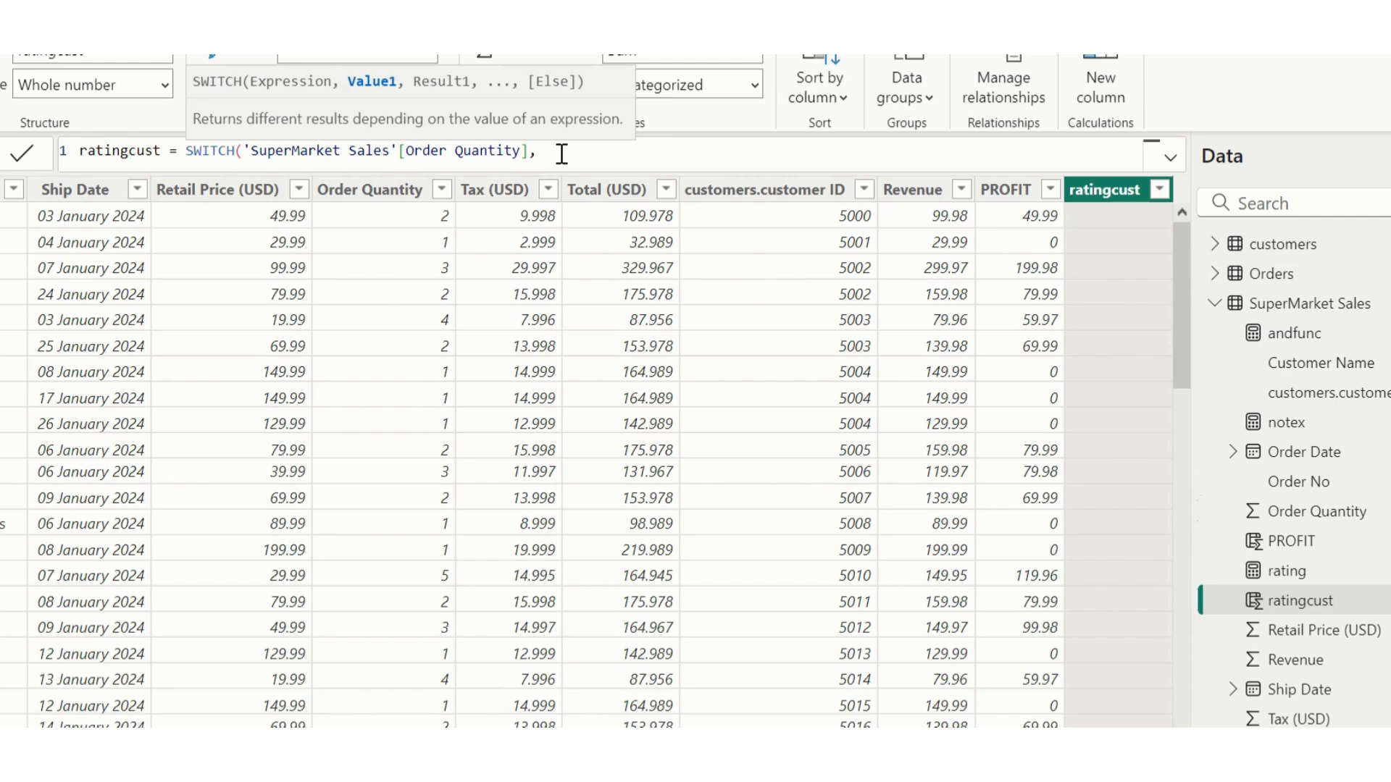
In the ratingcust SWITCH formula, map order quantity 1 to "poor", 2 to "Fair" and 3 to "good".
type("1,\"Poor\",")
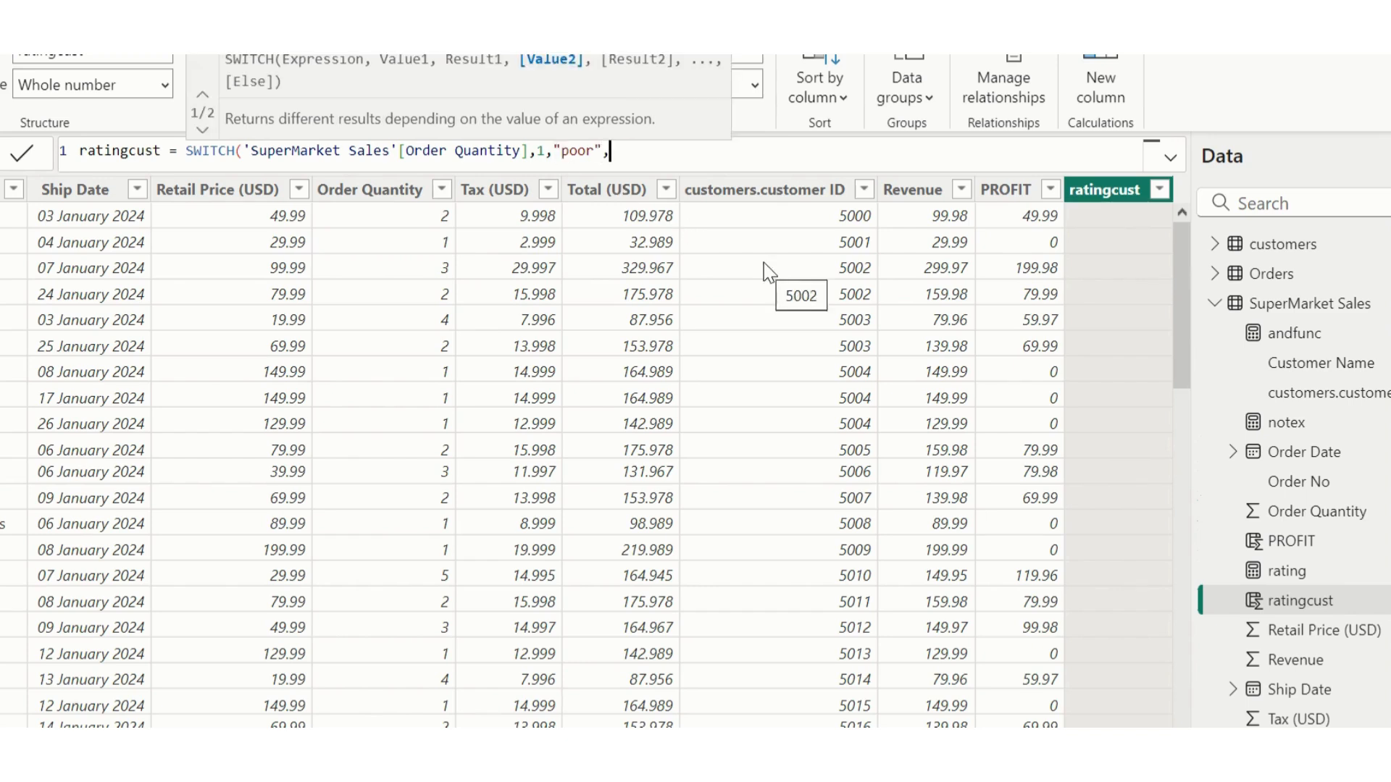
type("2.,\"F")
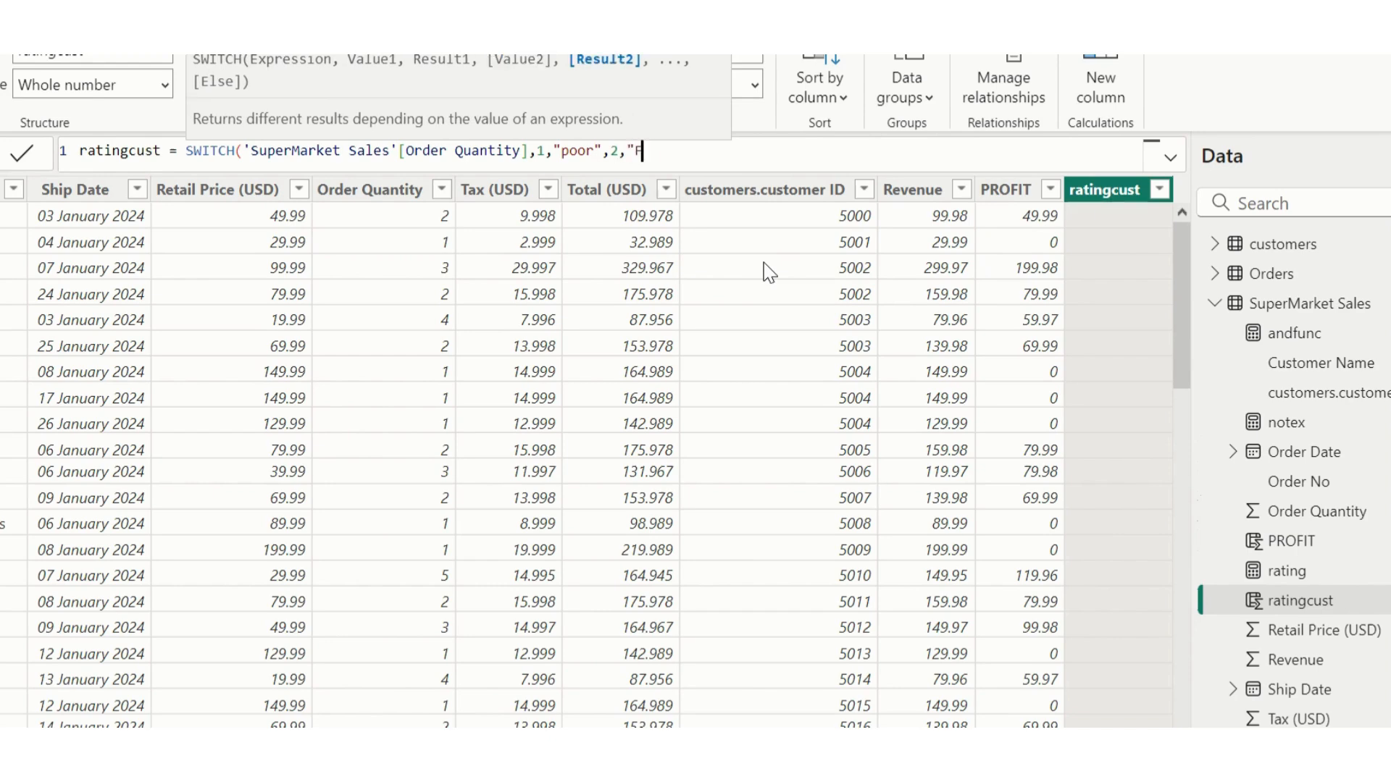
type("air\",3,\"")
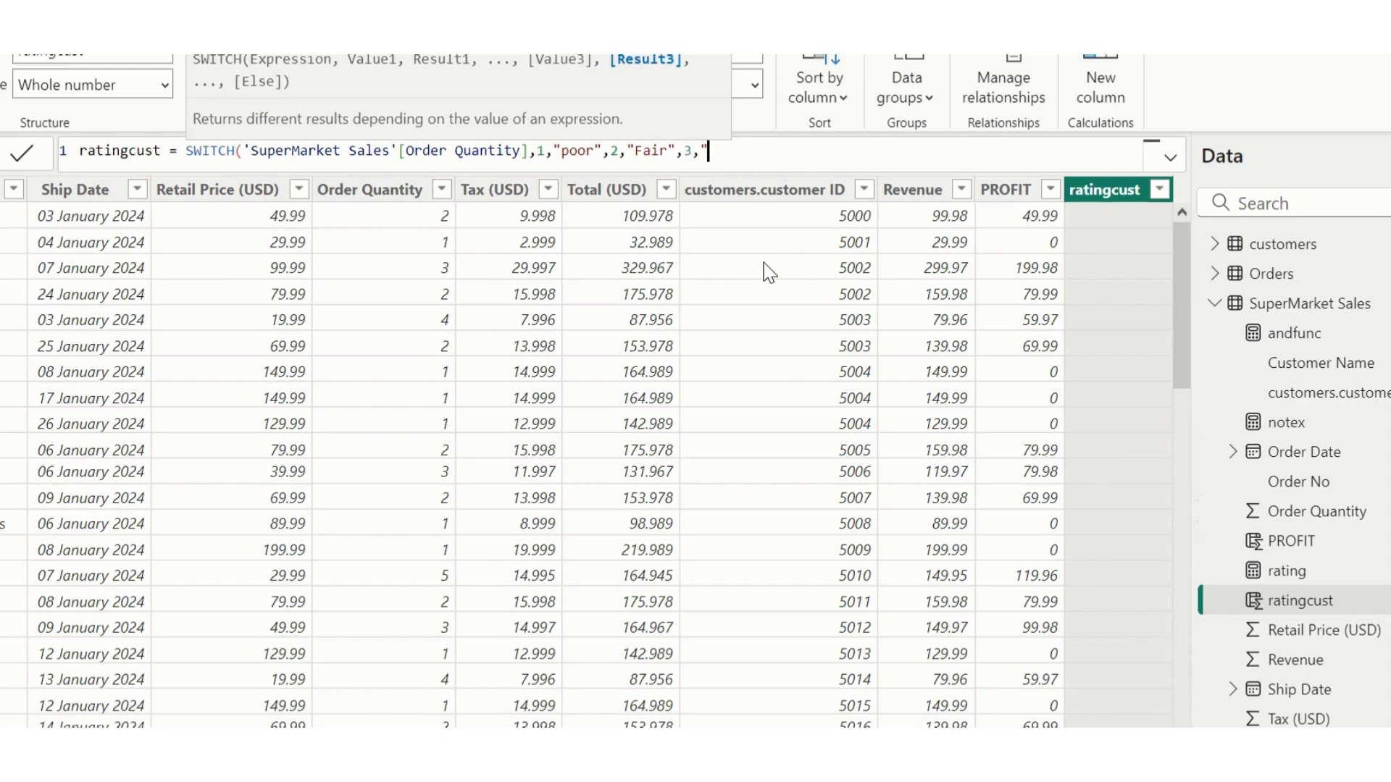
type("good\",")
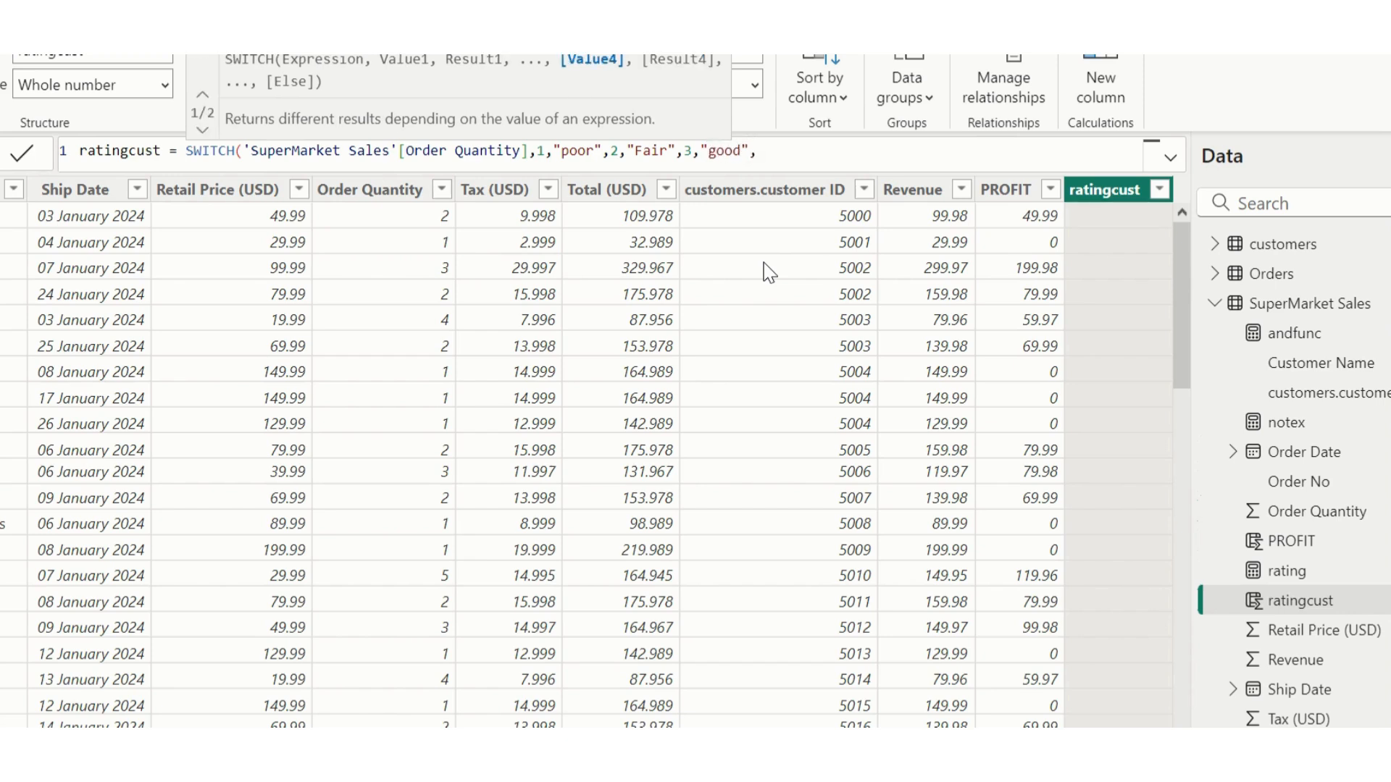
Map quantity 4 to "Excellent" and 5 to "Phenominal", use "unknown" as the fallback, and commit the ratingcust formula.
type("4,")
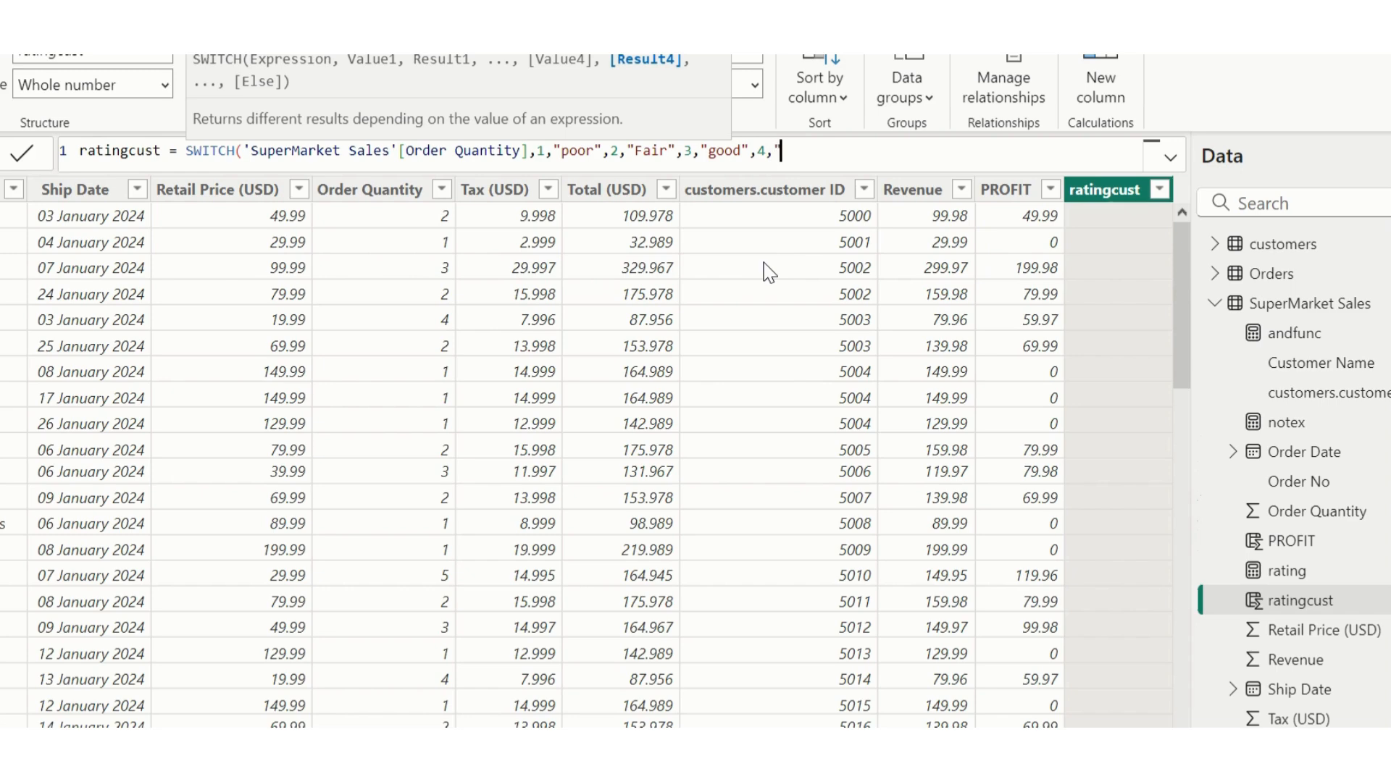
type("\"Excellec")
key("BackSpace")
type("nt\",5")
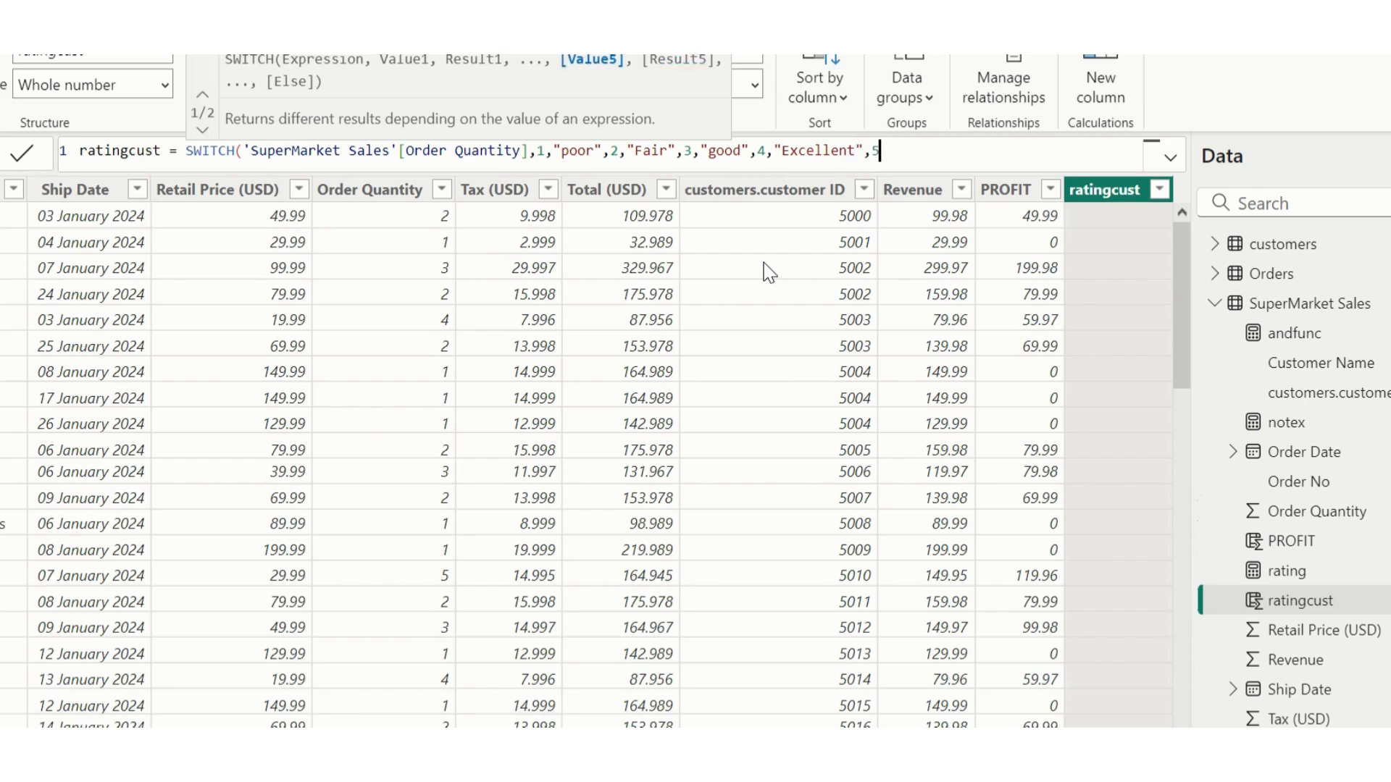
type(",\"Pheno")
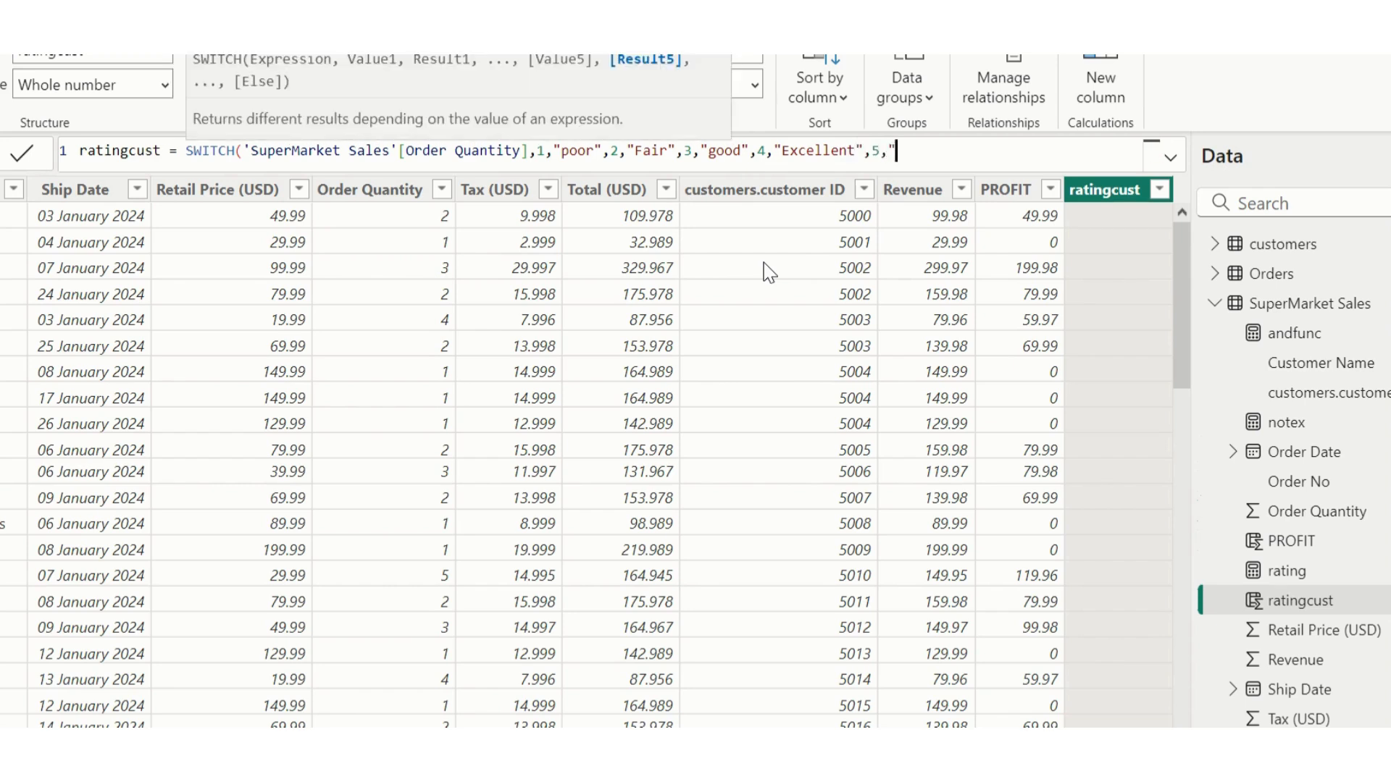
type("minal\",\"unknown")
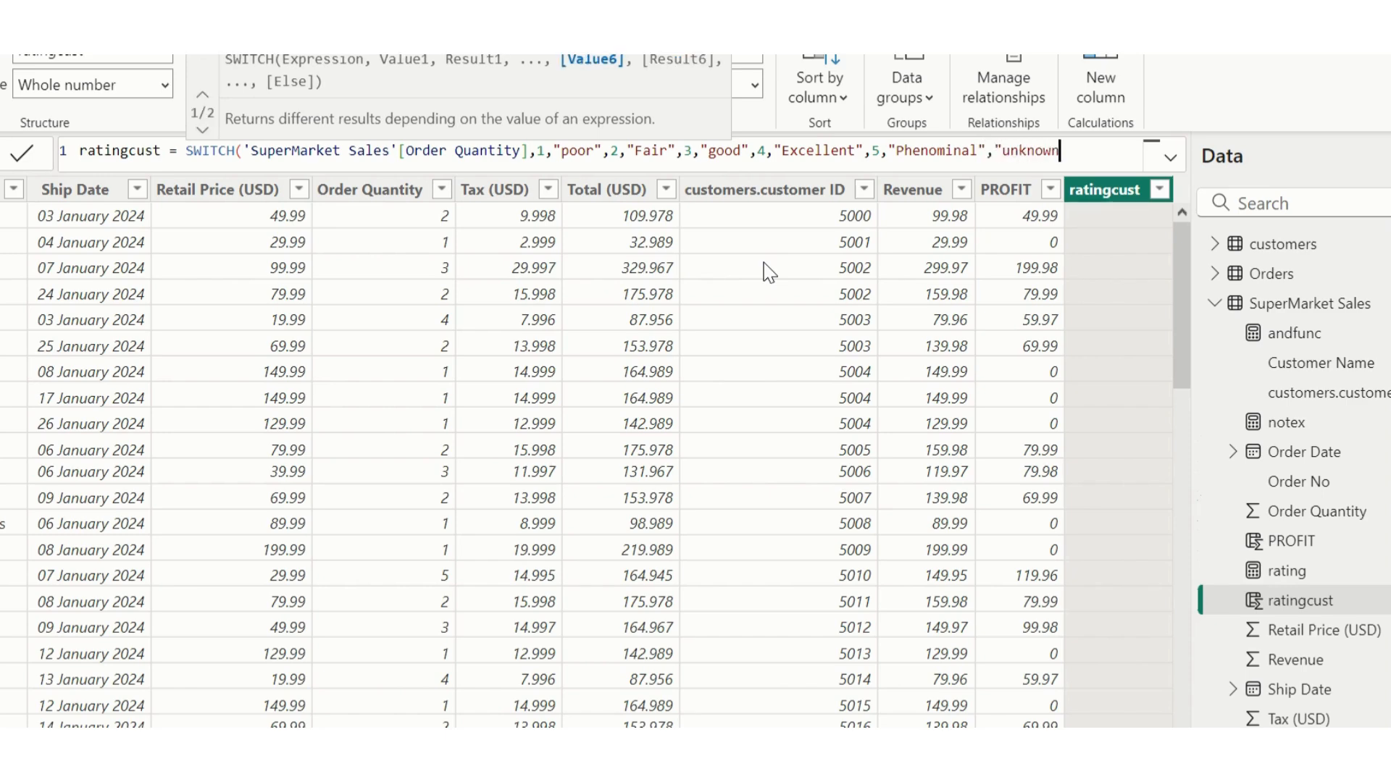
type("\")")
key("Return")
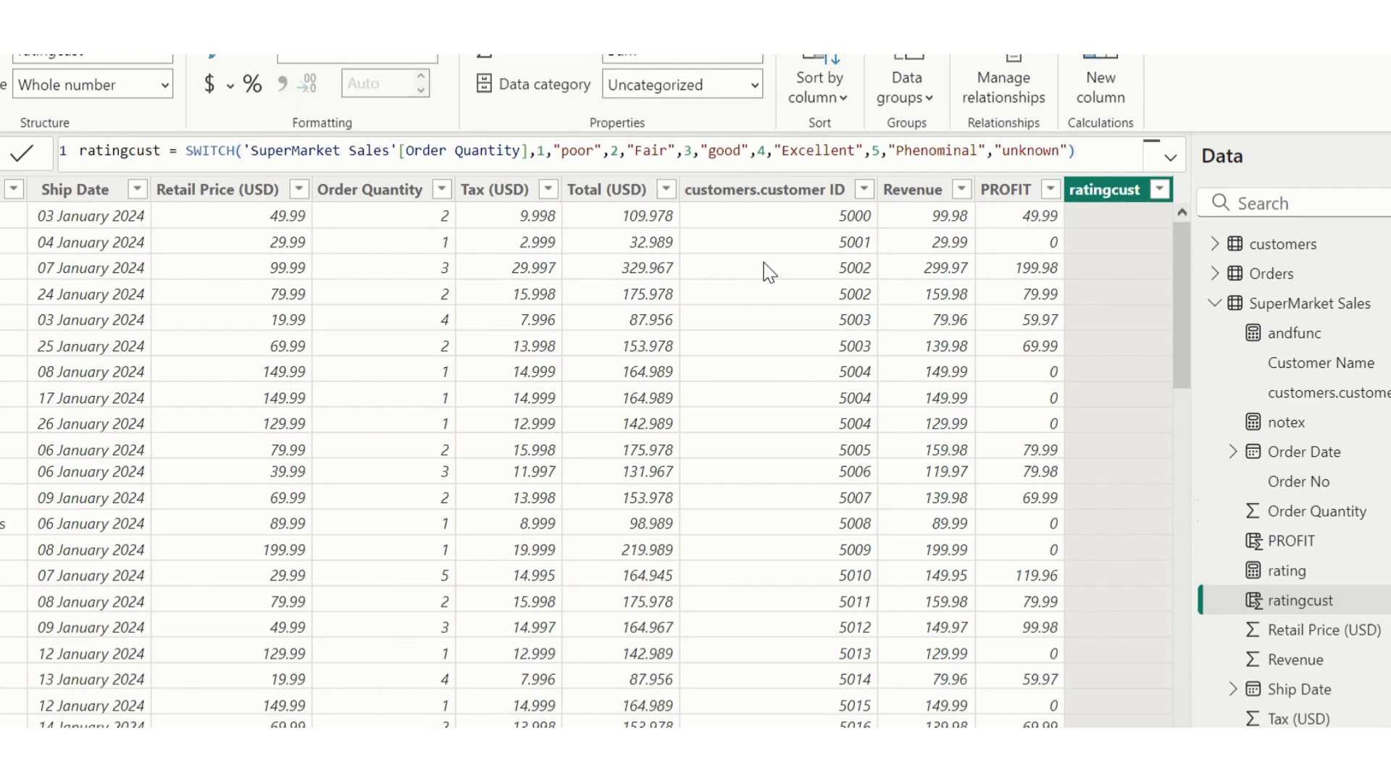
Filter the SuperMarket Sales table to only the rows whose ratingcust value is unknown.
scroll(1010, 390, "down", 5)
scroll(1102, 573, "up", 1)
scroll(1103, 574, "up", 5)
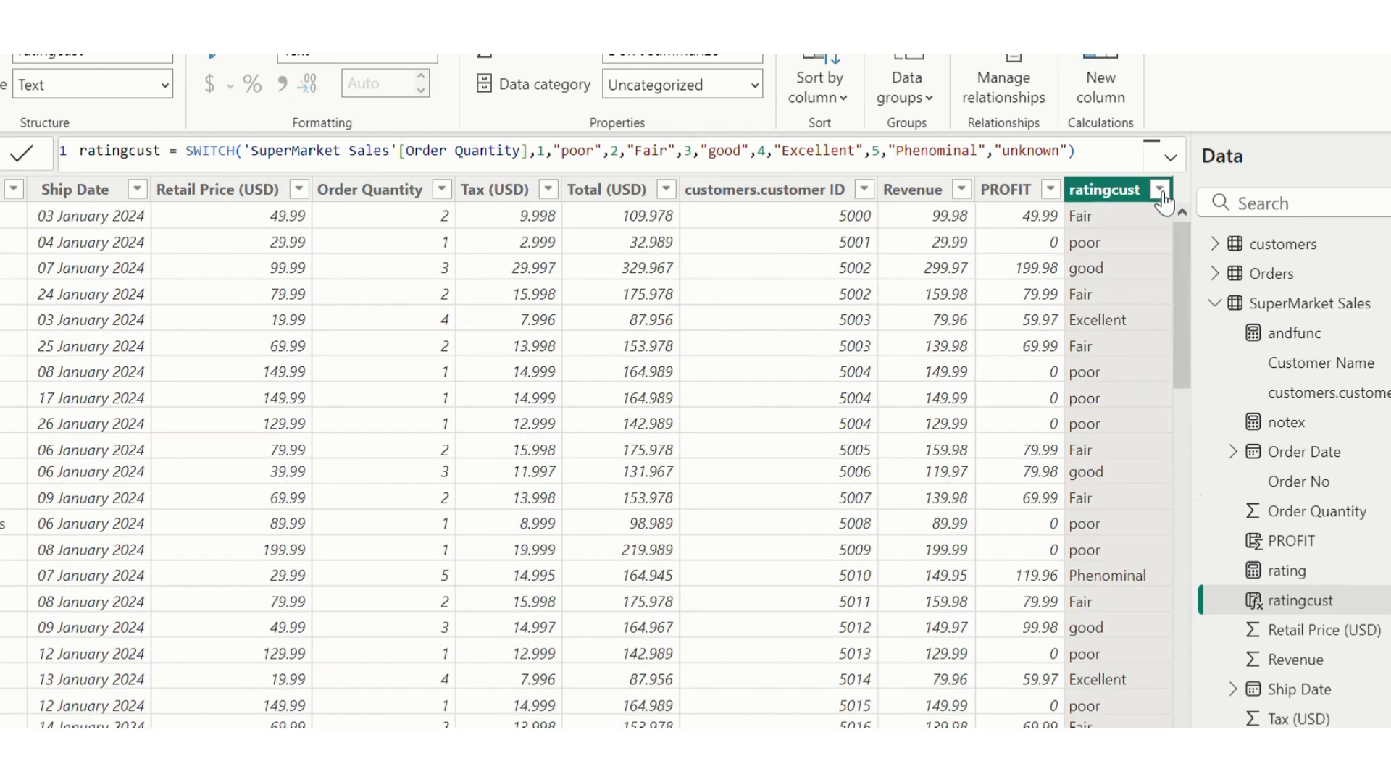
left_click(1159, 189)
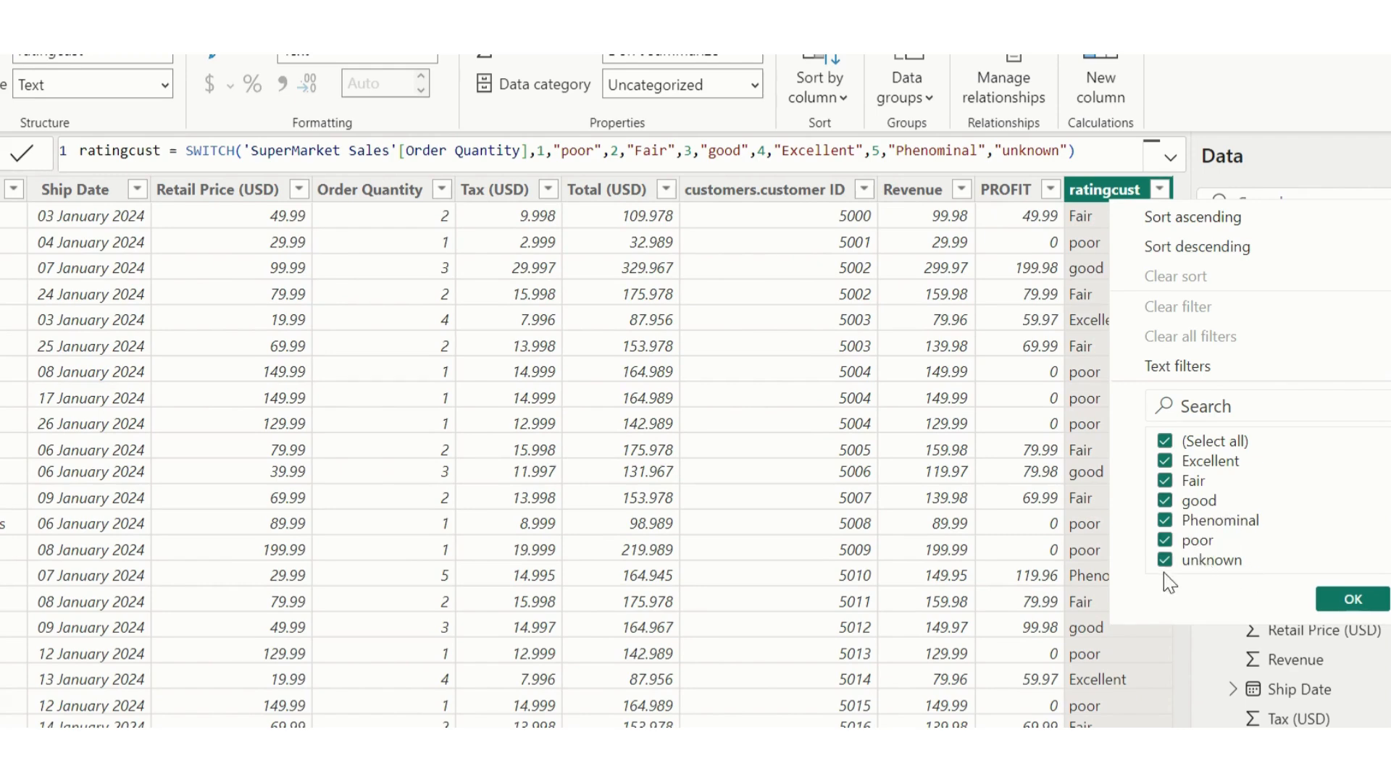
left_click(1164, 441)
left_click(1164, 560)
left_click(1336, 600)
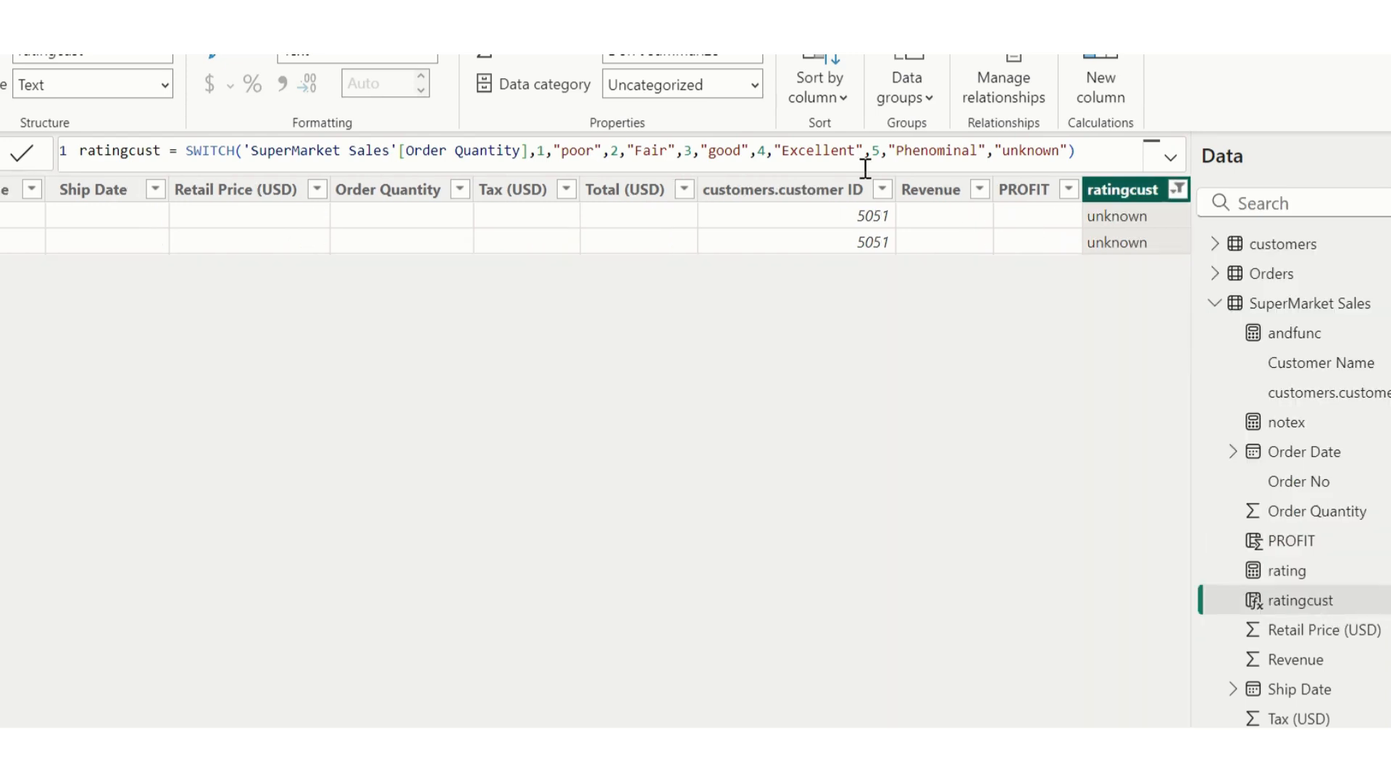
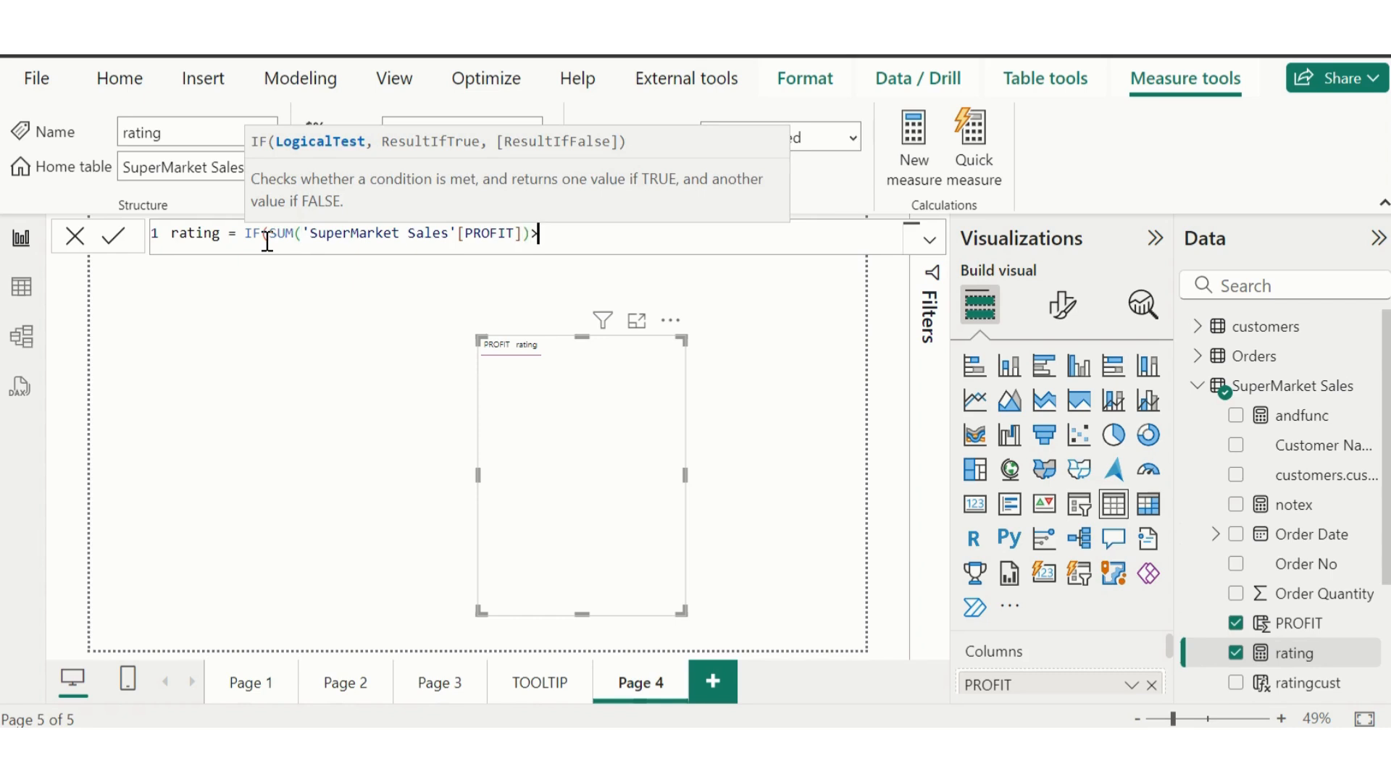
type("50,")
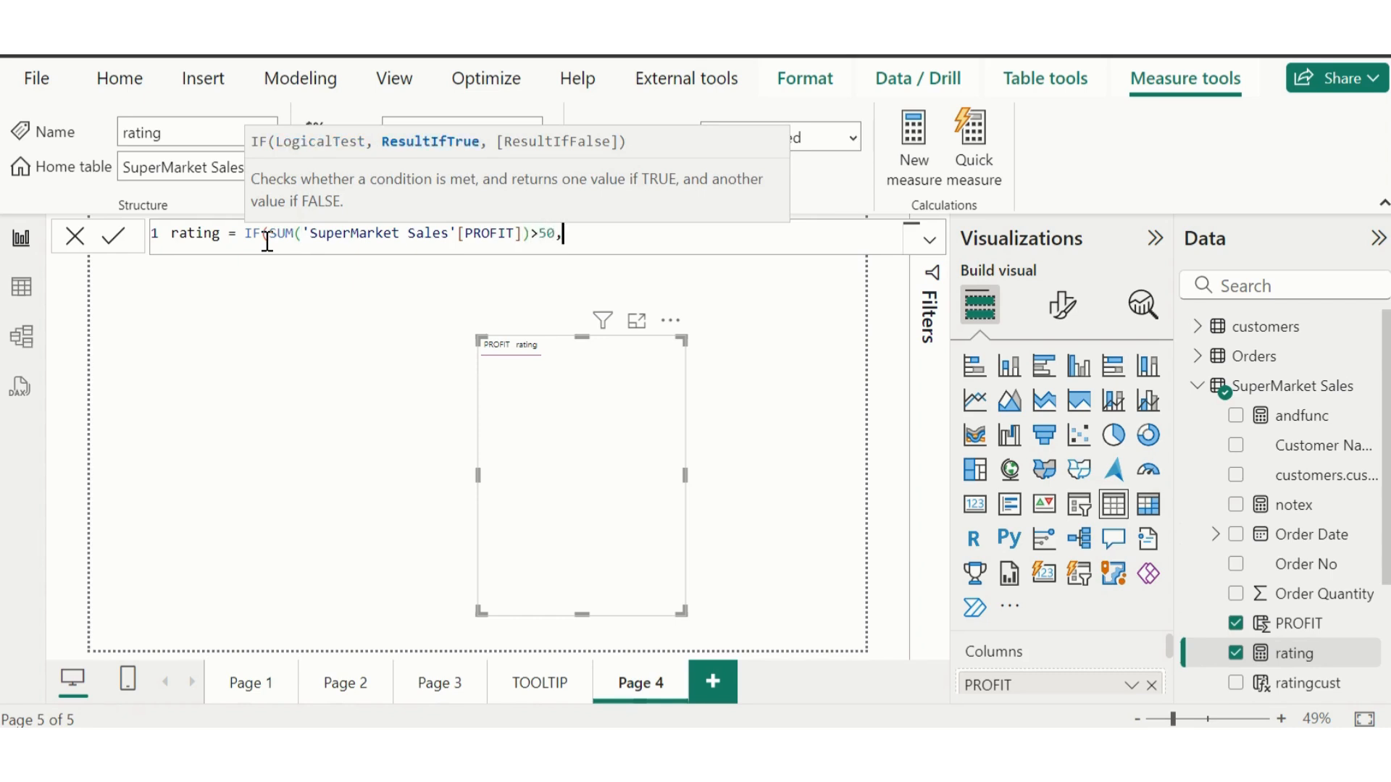
type("\"")
key("BackSpace")
key("BackSpace")
key("BackSpace")
key("BackSpace")
key("BackSpace")
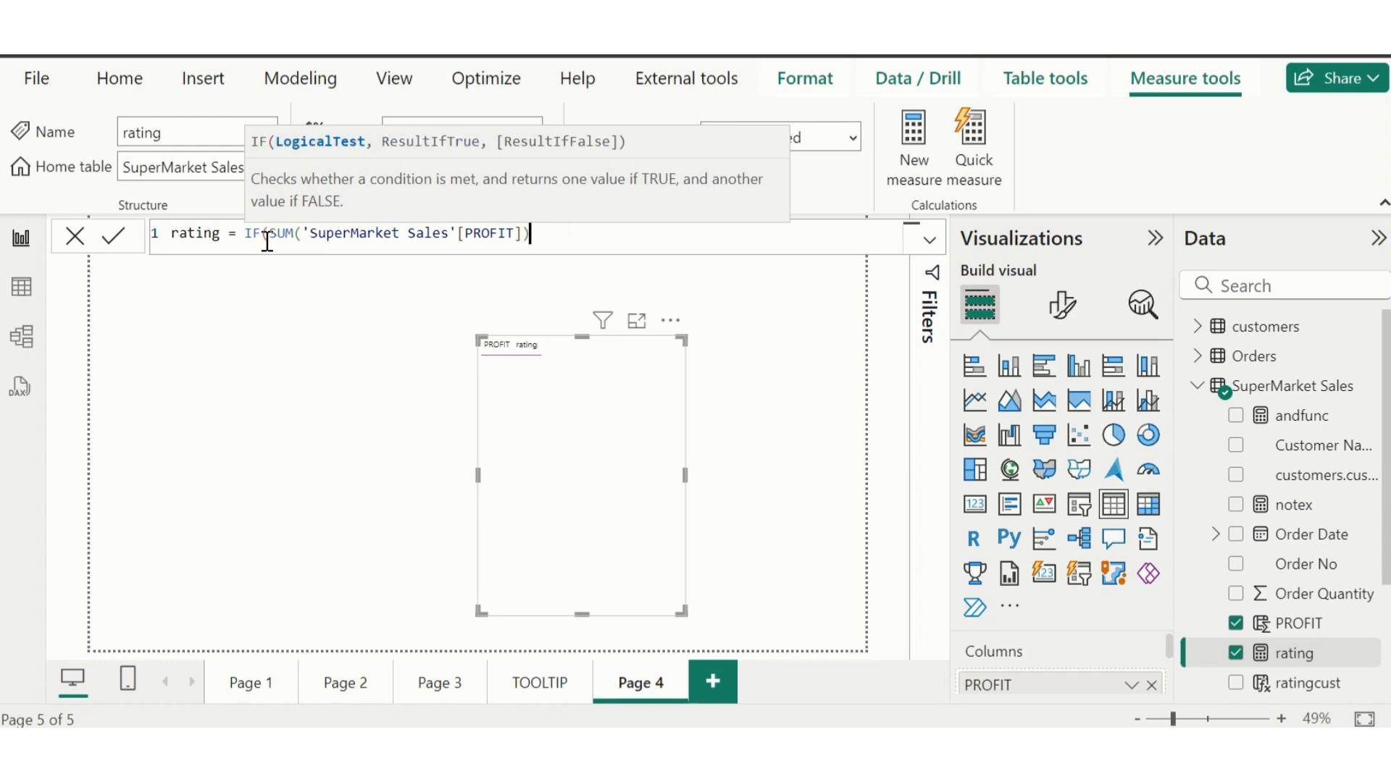
Complete the rating measure's IF to return "Not so good" when summed PROFIT is below 50 and "Excellence" otherwise, then commit it.
type("<50,\"")
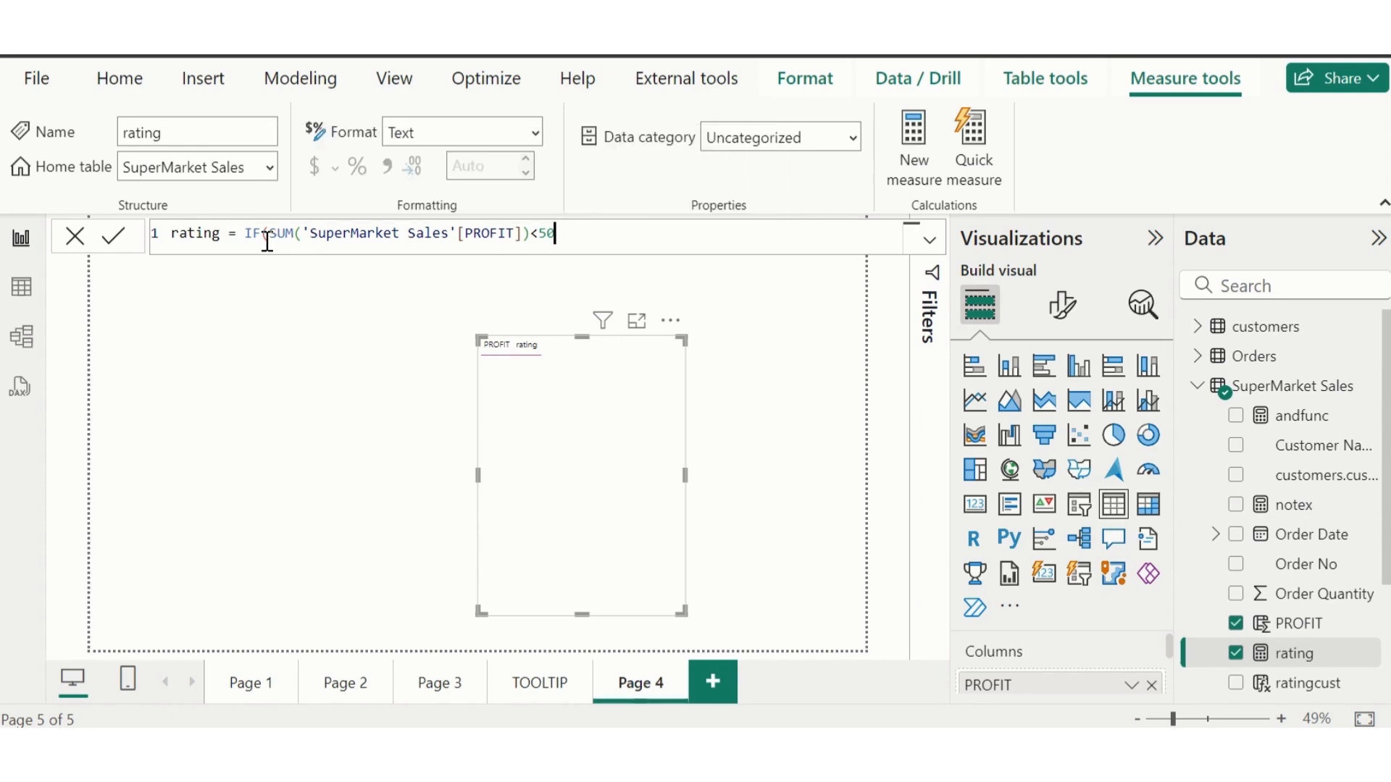
type("N")
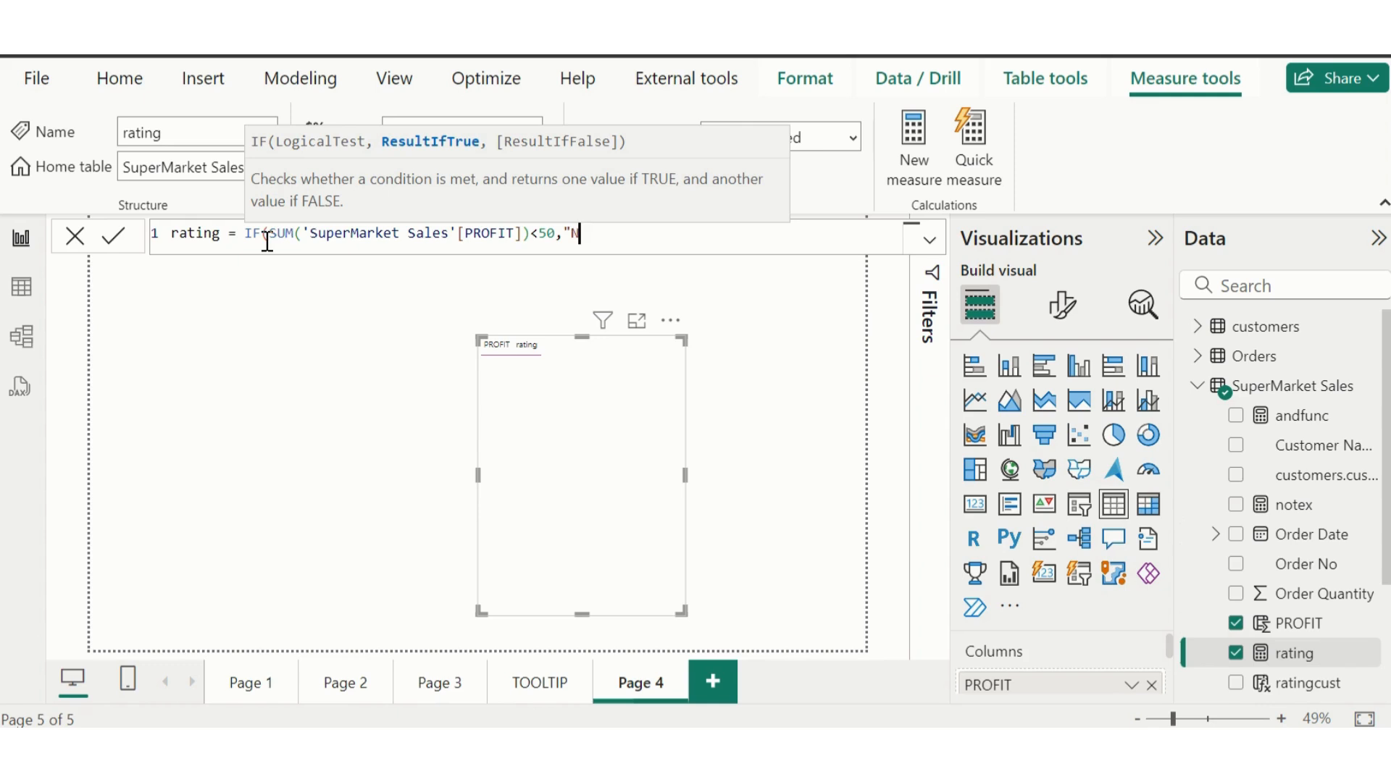
type("ot so good\", \"")
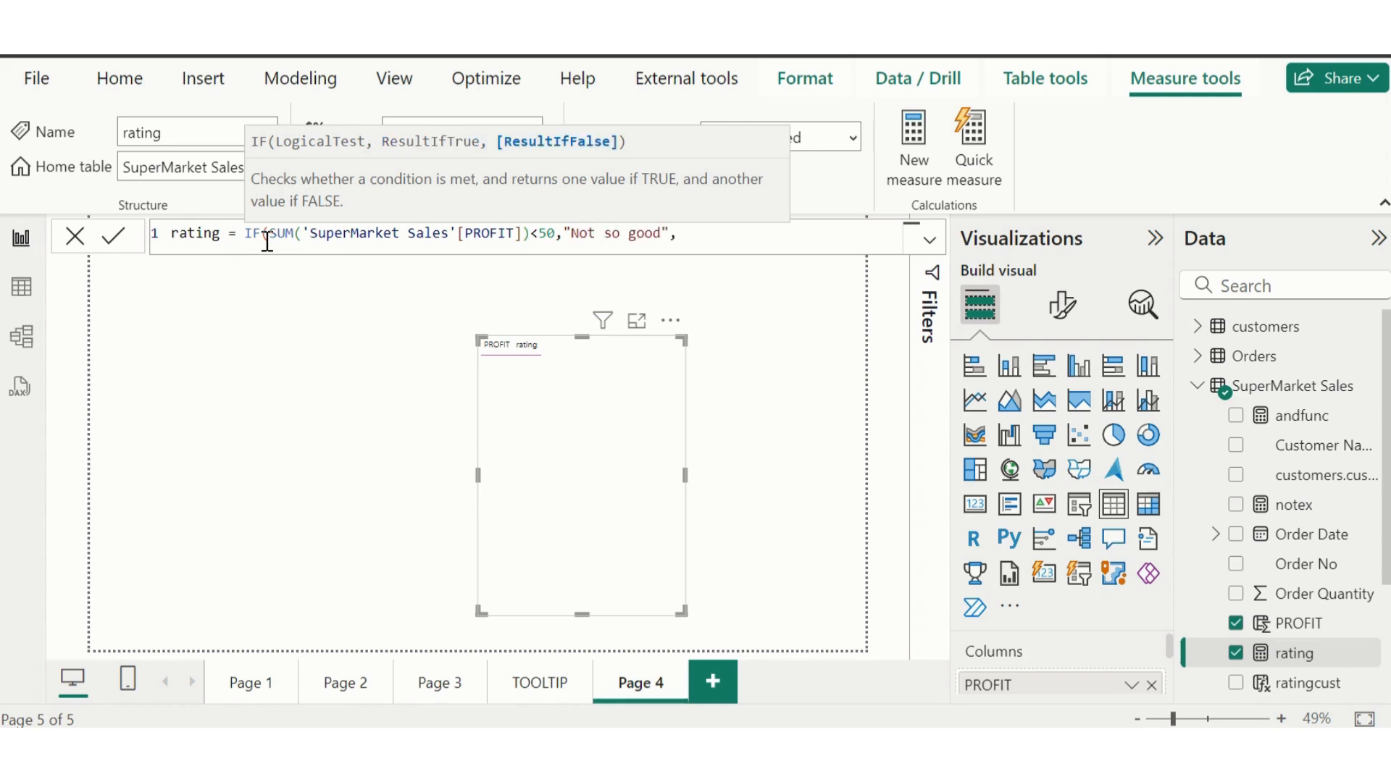
type("Excellence\"")
type(")")
key("Return")
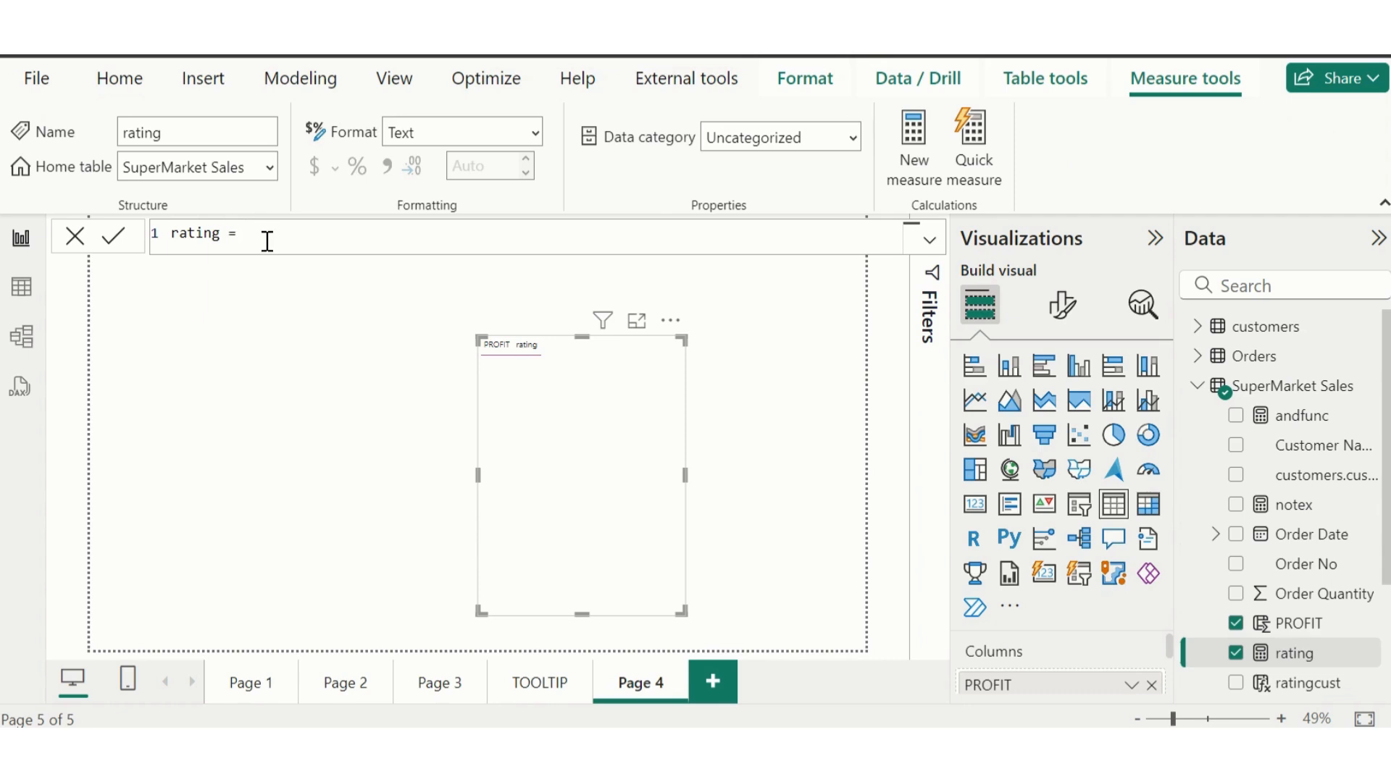
Start the rating measure's formula with an IF function, leaving its logical test empty.
type("if")
key("Tab")
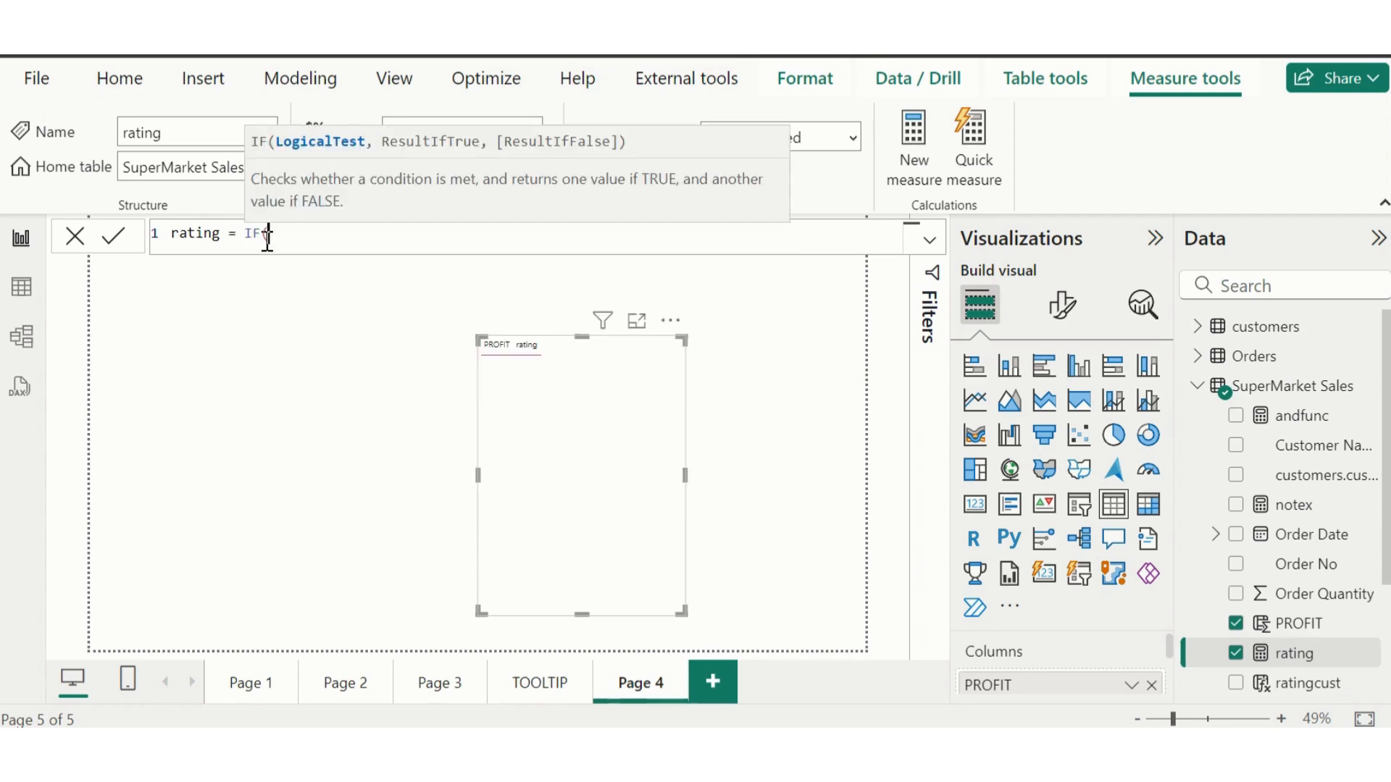
type("pro")
key("BackSpace")
key("BackSpace")
key("BackSpace")
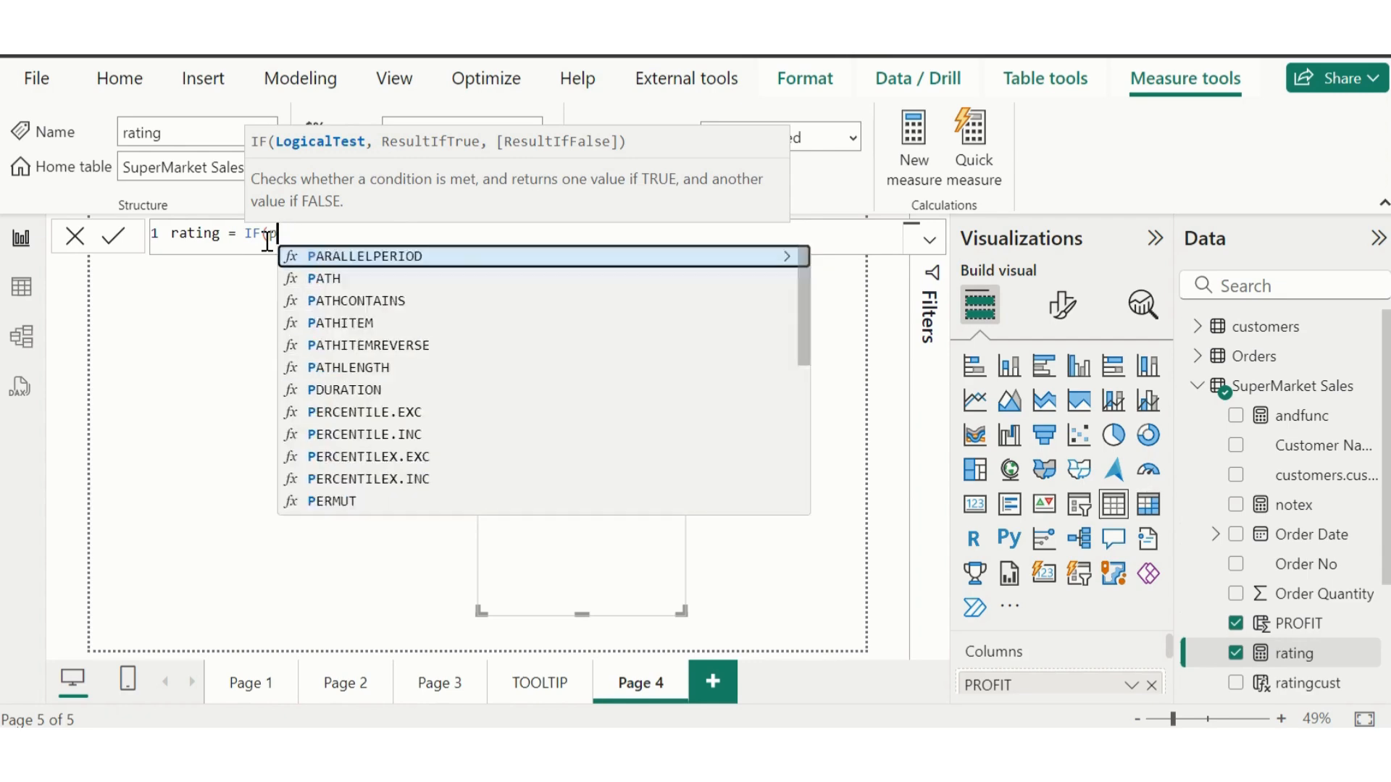
Use the SUM of the SuperMarket Sales PROFIT column as the value compared in the IF function's logical test.
type("sum")
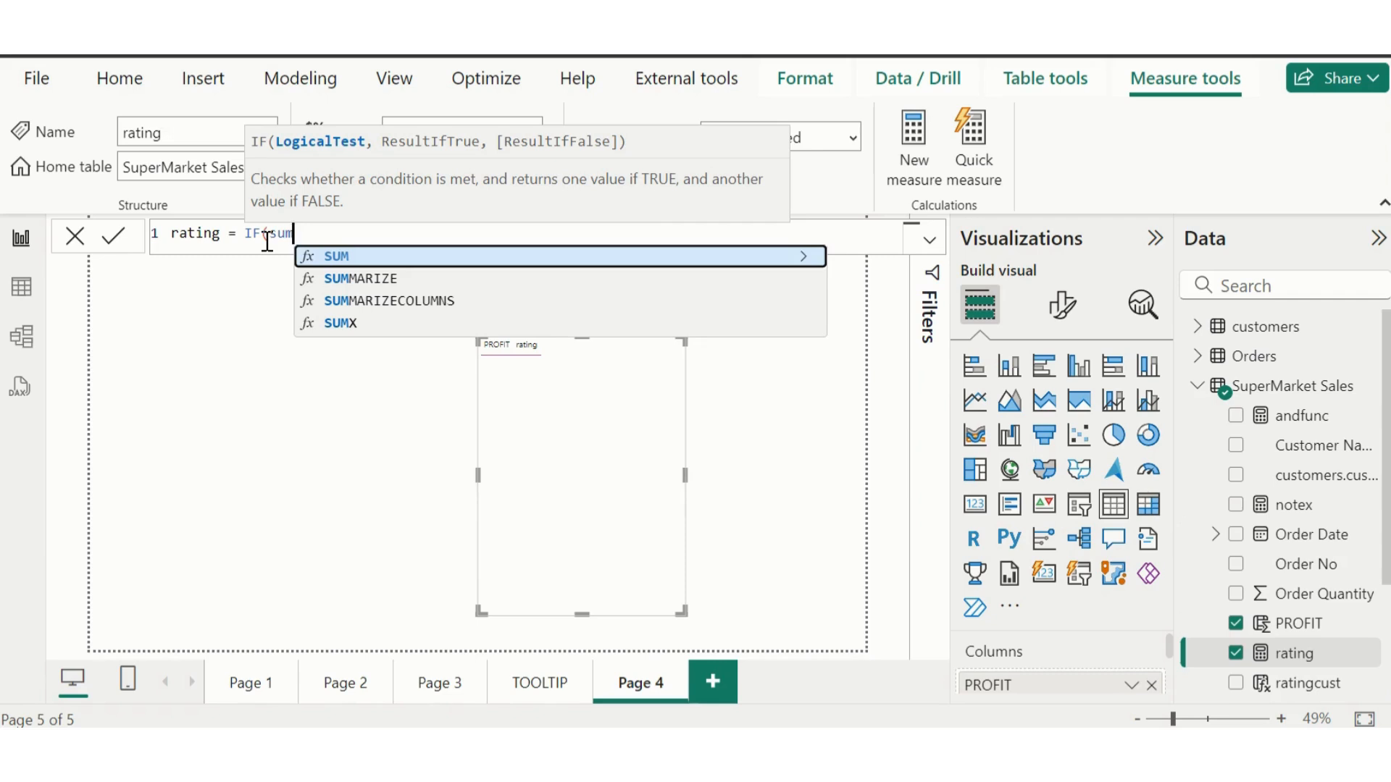
key("Down")
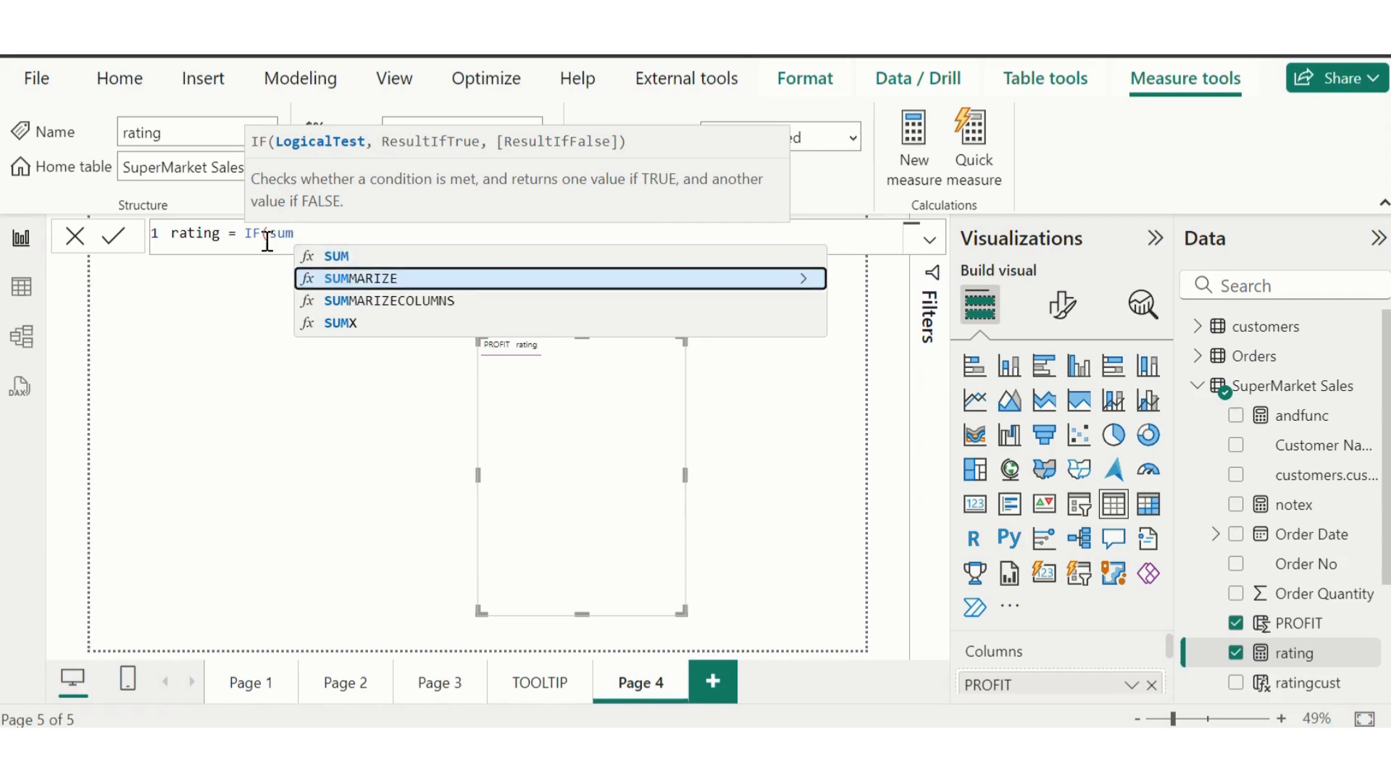
key("Up")
key("Tab")
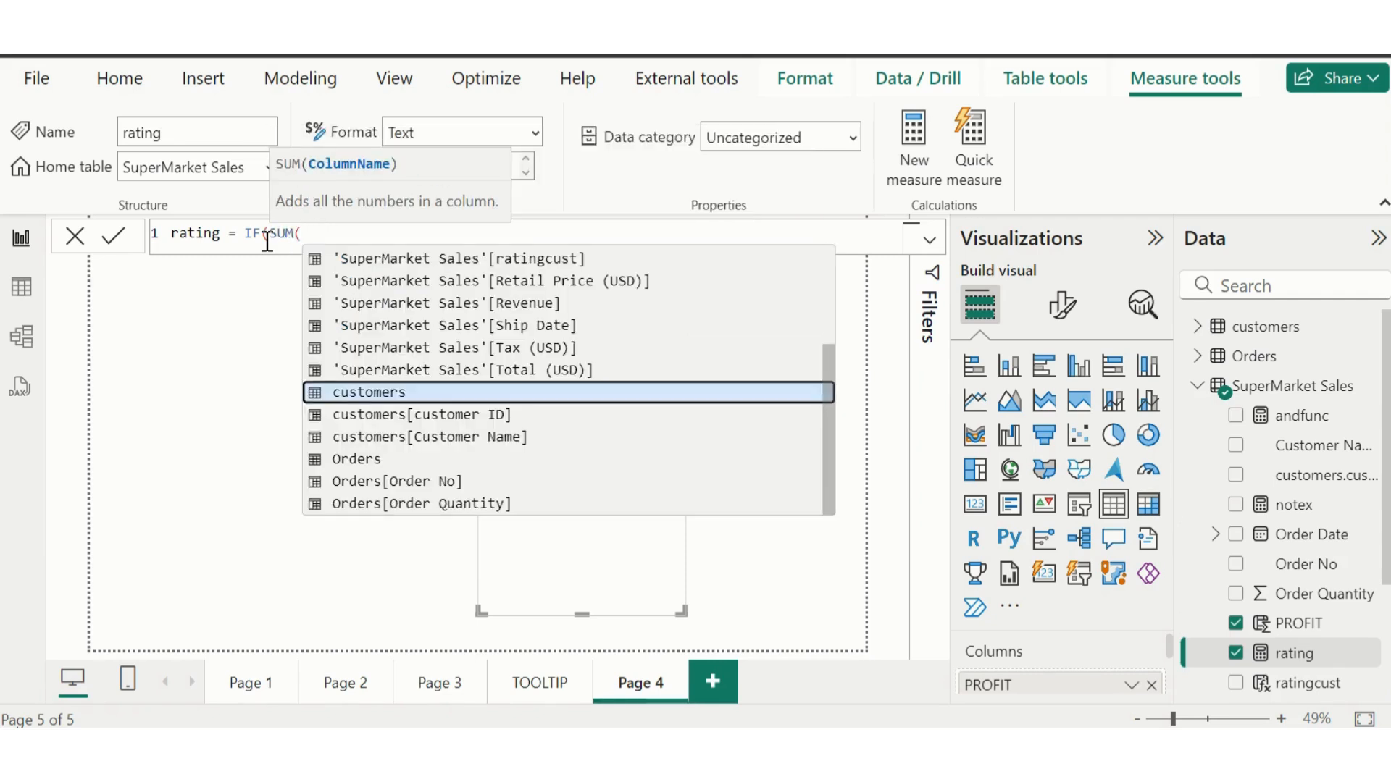
type("pro")
key("Tab")
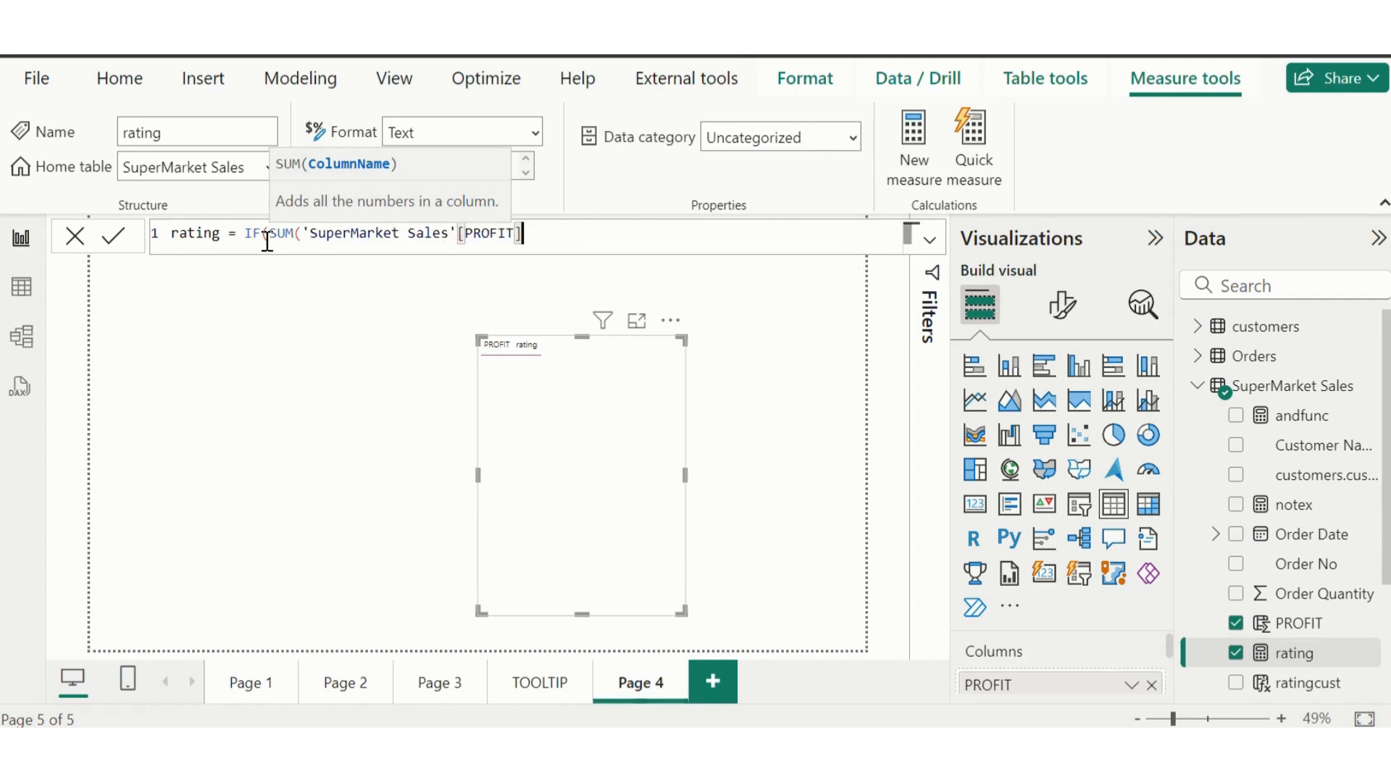
type(")>")
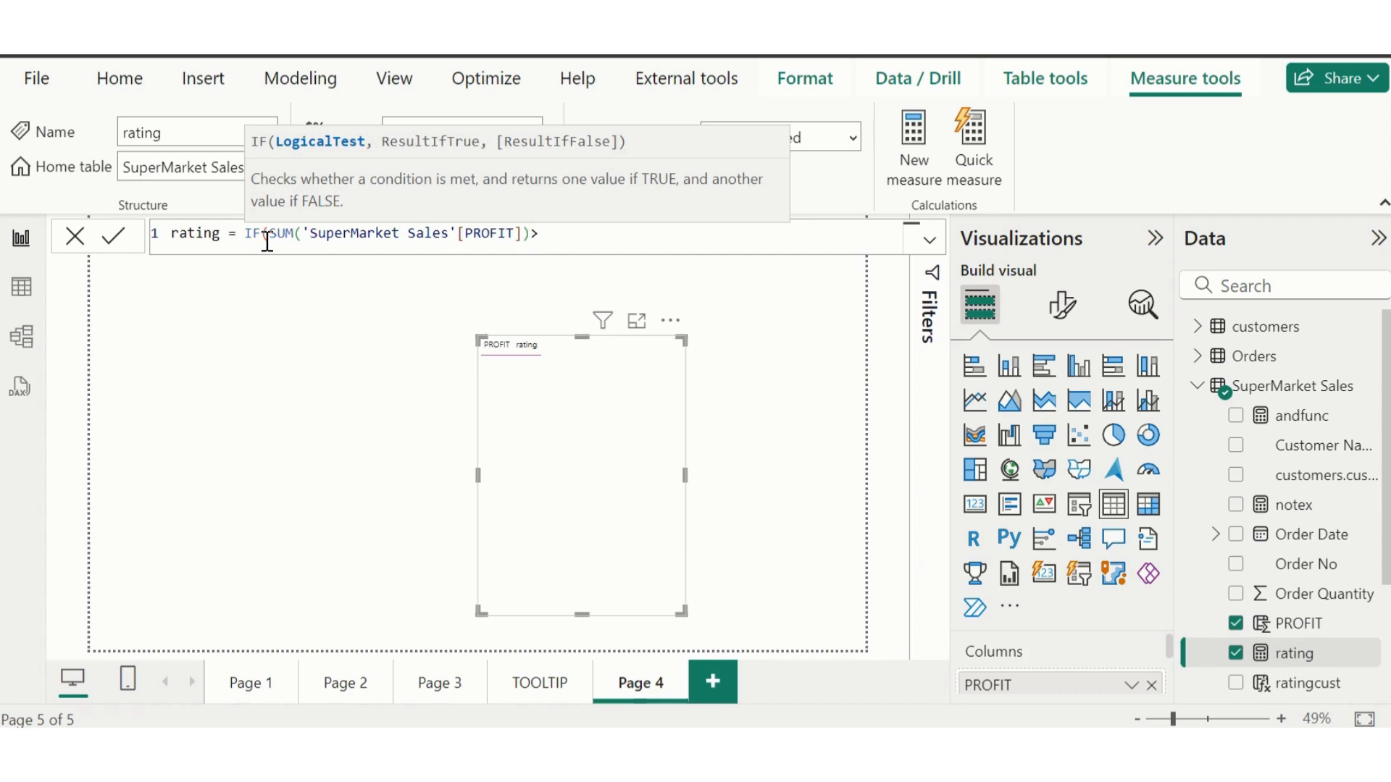
type("50,")
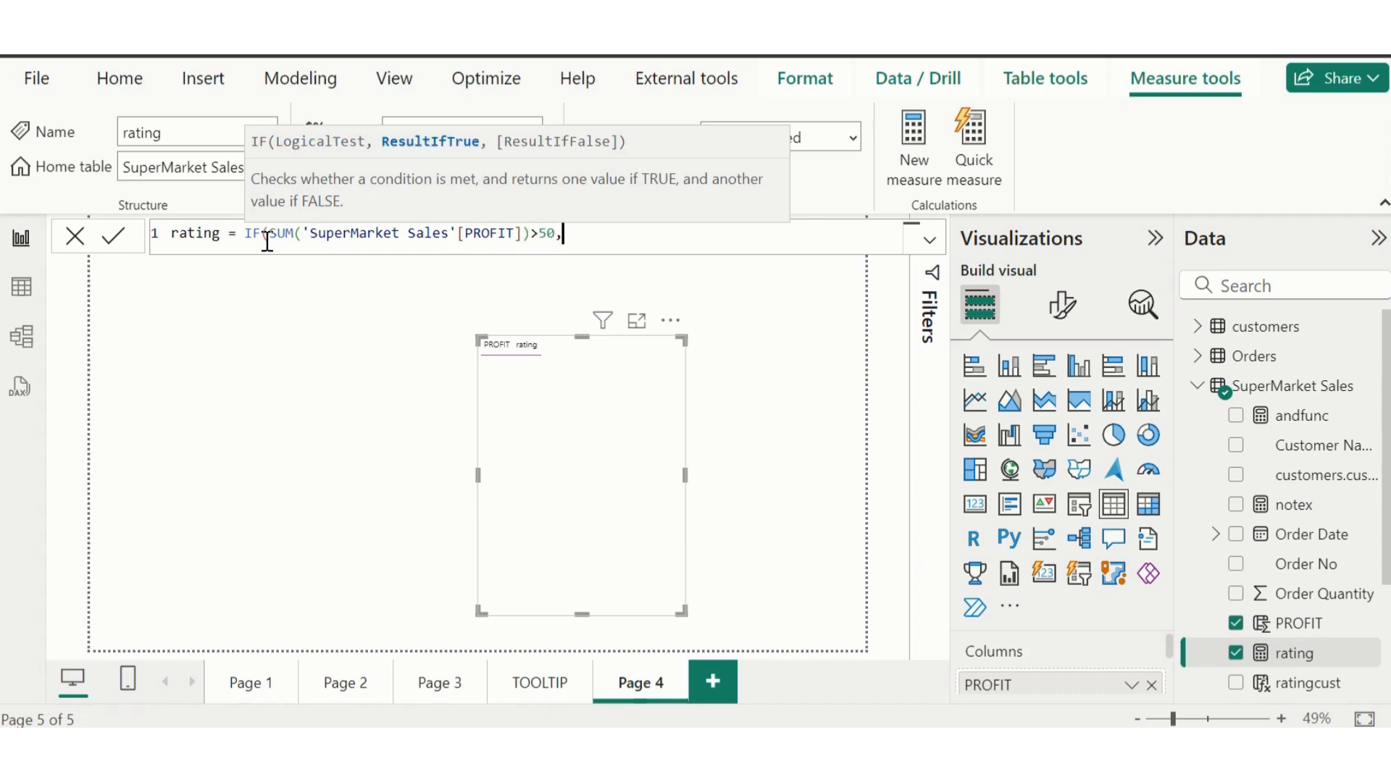
type("\"")
key("BackSpace")
key("BackSpace")
key("BackSpace")
key("BackSpace")
key("BackSpace")
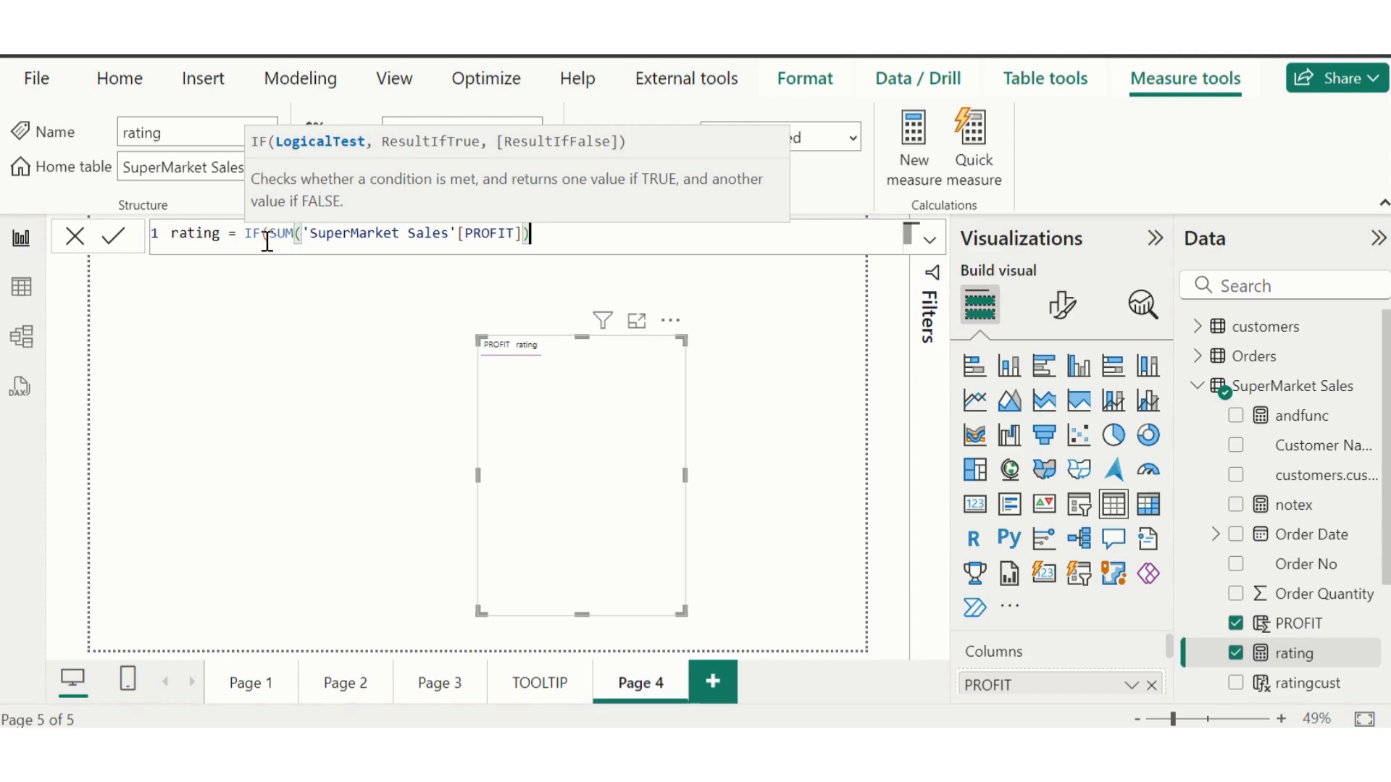
Set the IF condition to <50 with results "Not so good" and "Excellence", and commit the rating measure.
type("<50,")
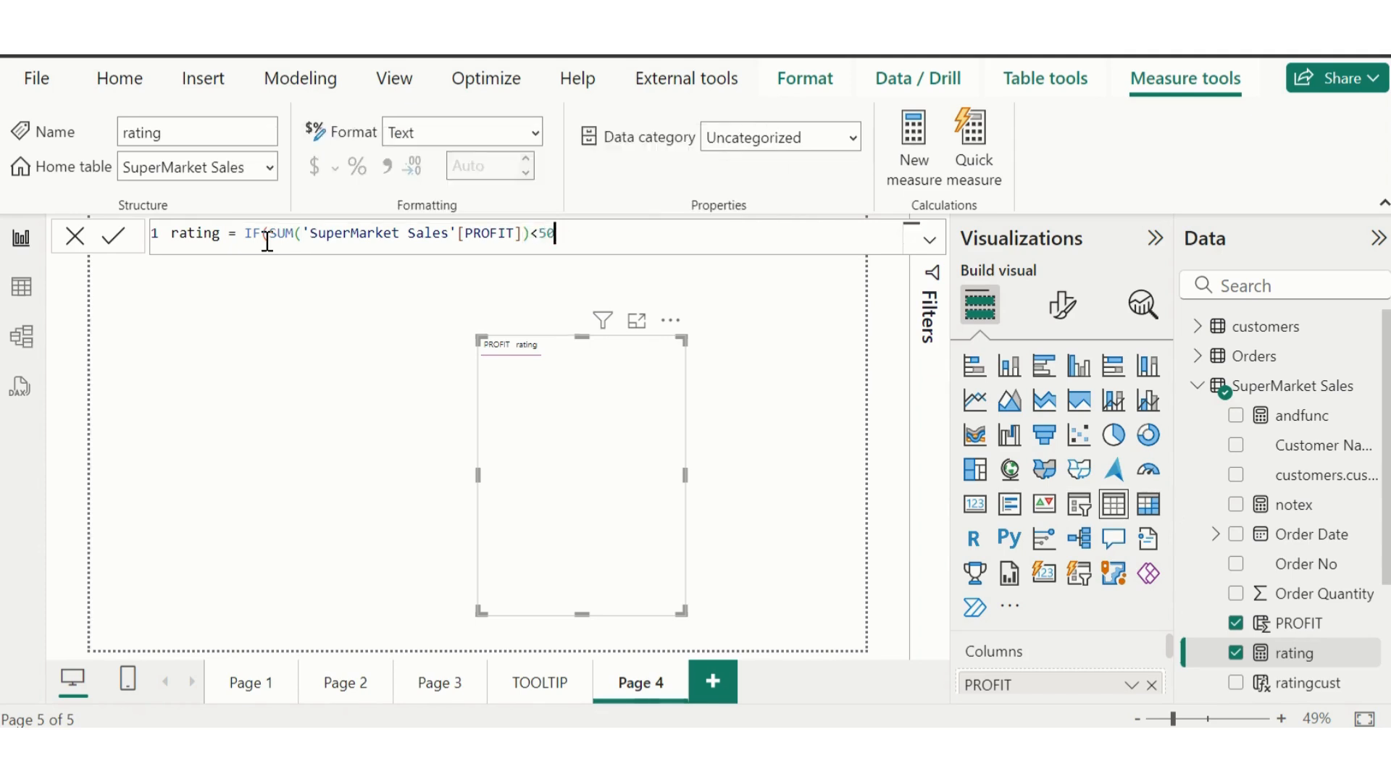
type("\"No")
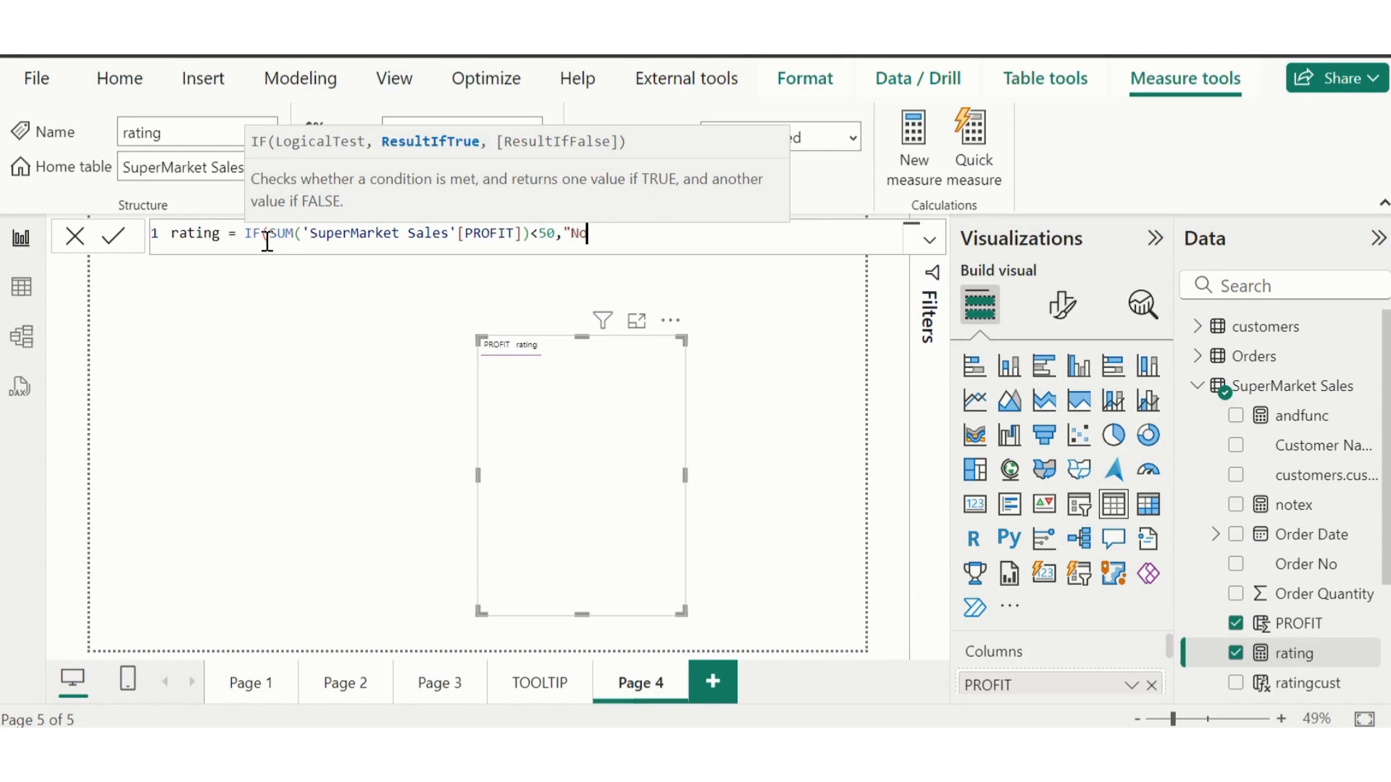
type("t so good\", \"Excelle")
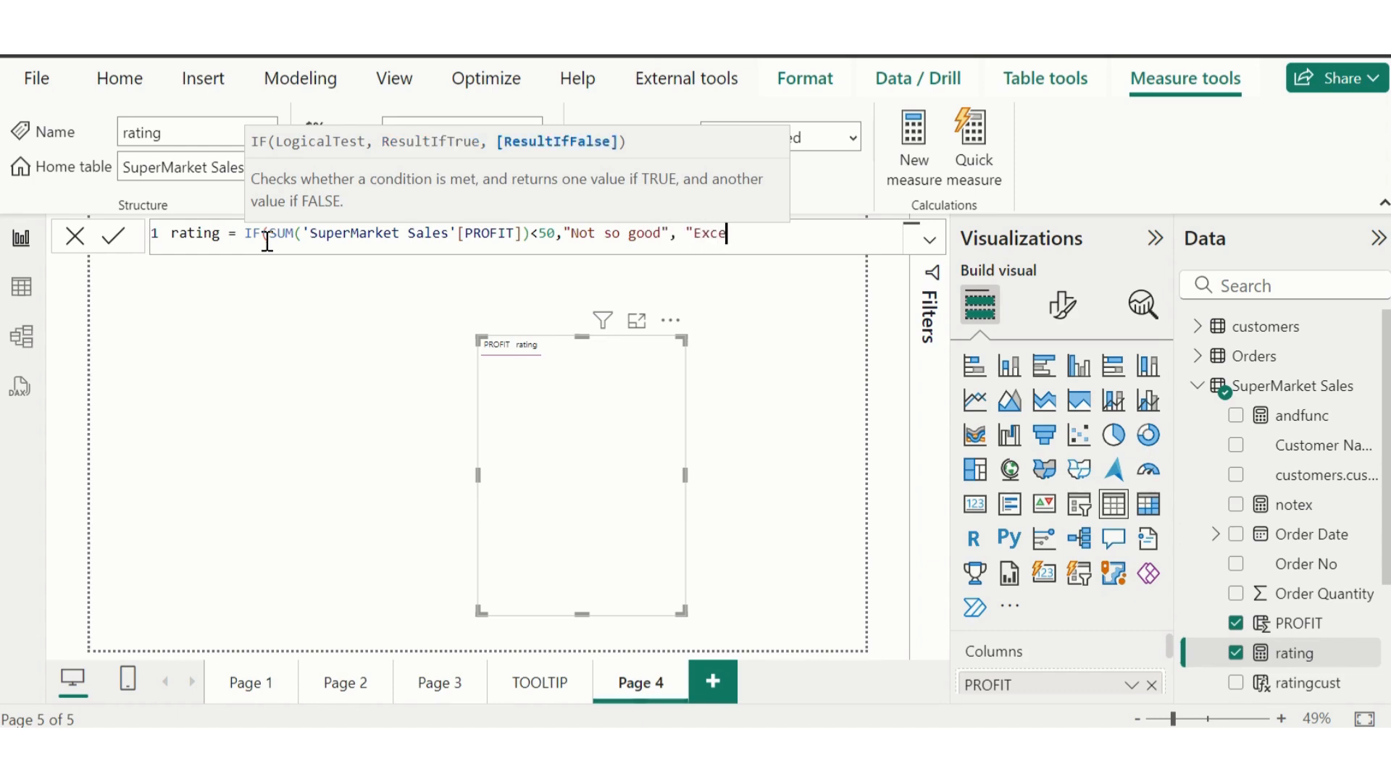
type("nce\"")
type(")")
key("Return")
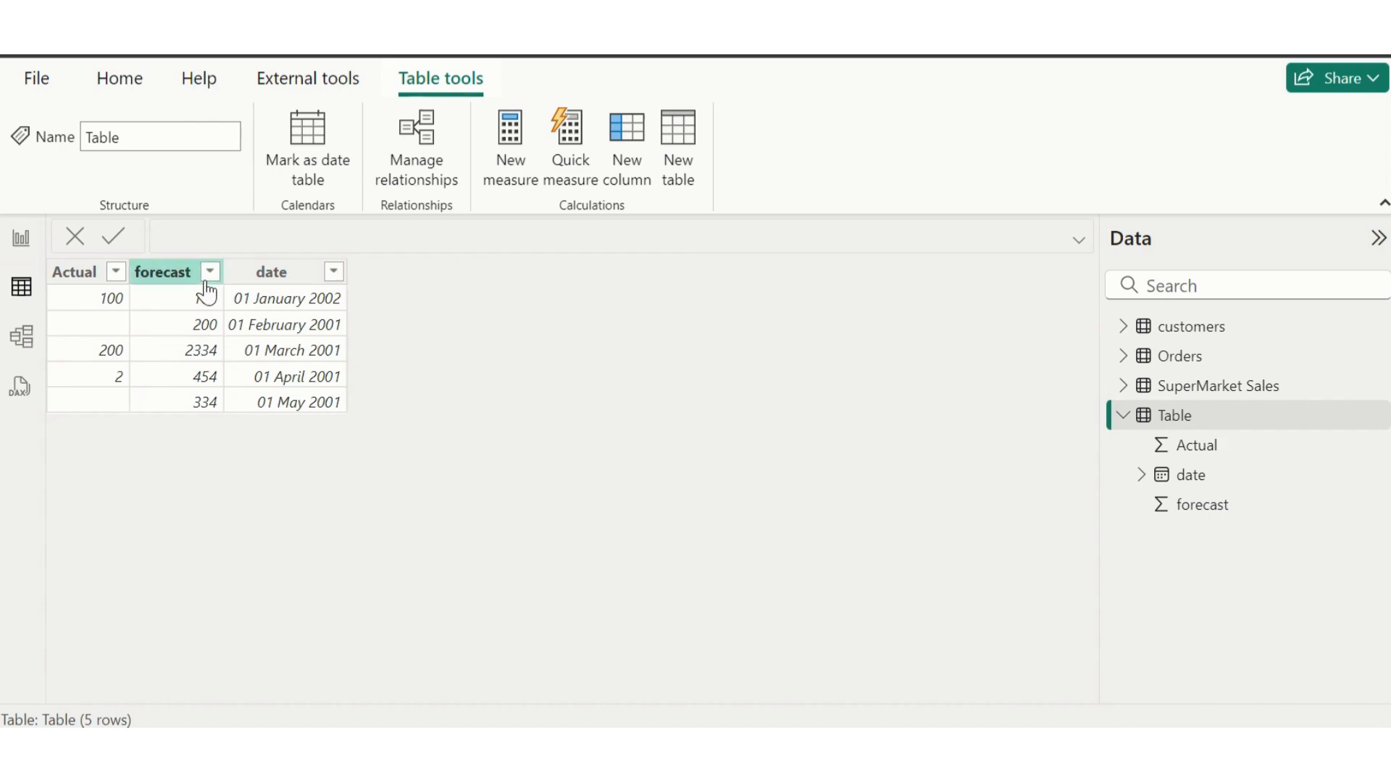
Add a calculated column named colese to Table and start its formula with the COALESCE function.
left_click(1187, 424)
left_click(621, 174)
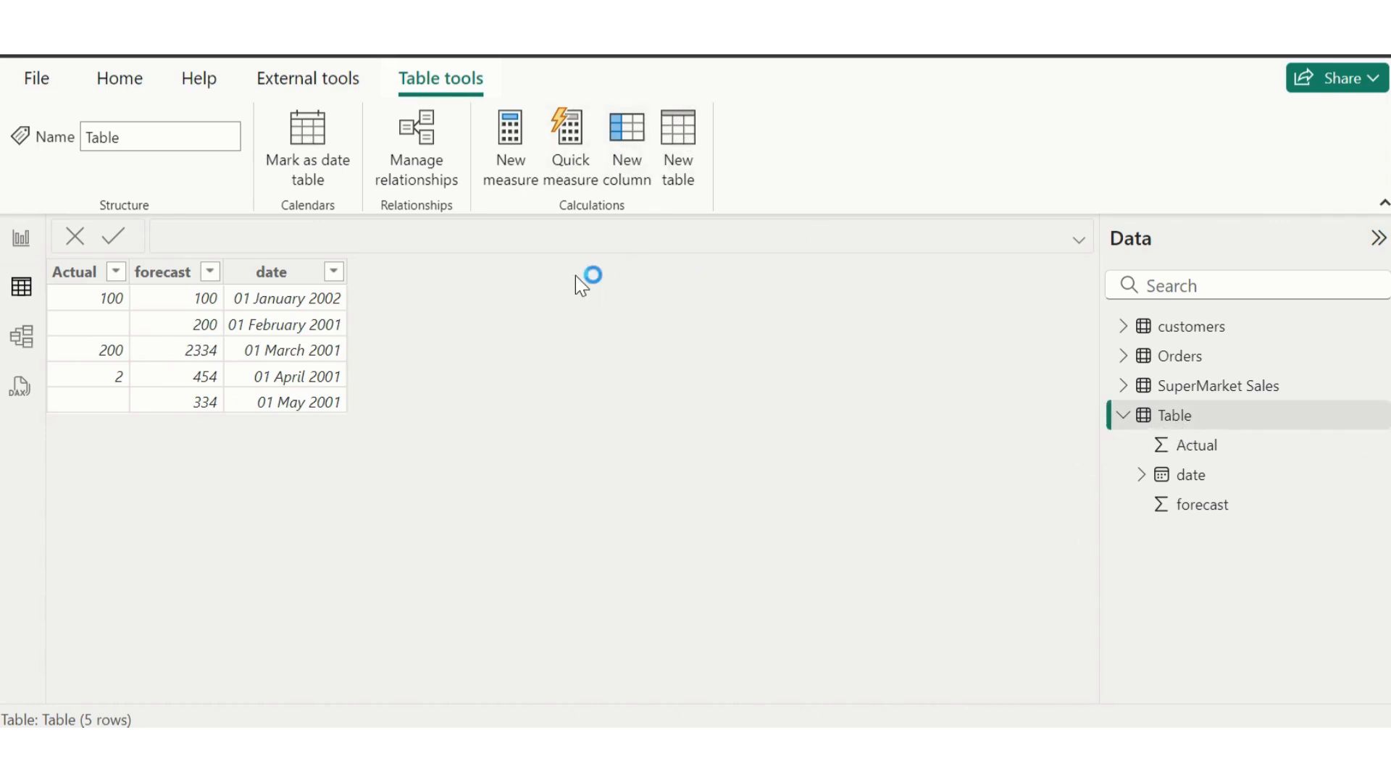
key("BackSpace")
type("colese")
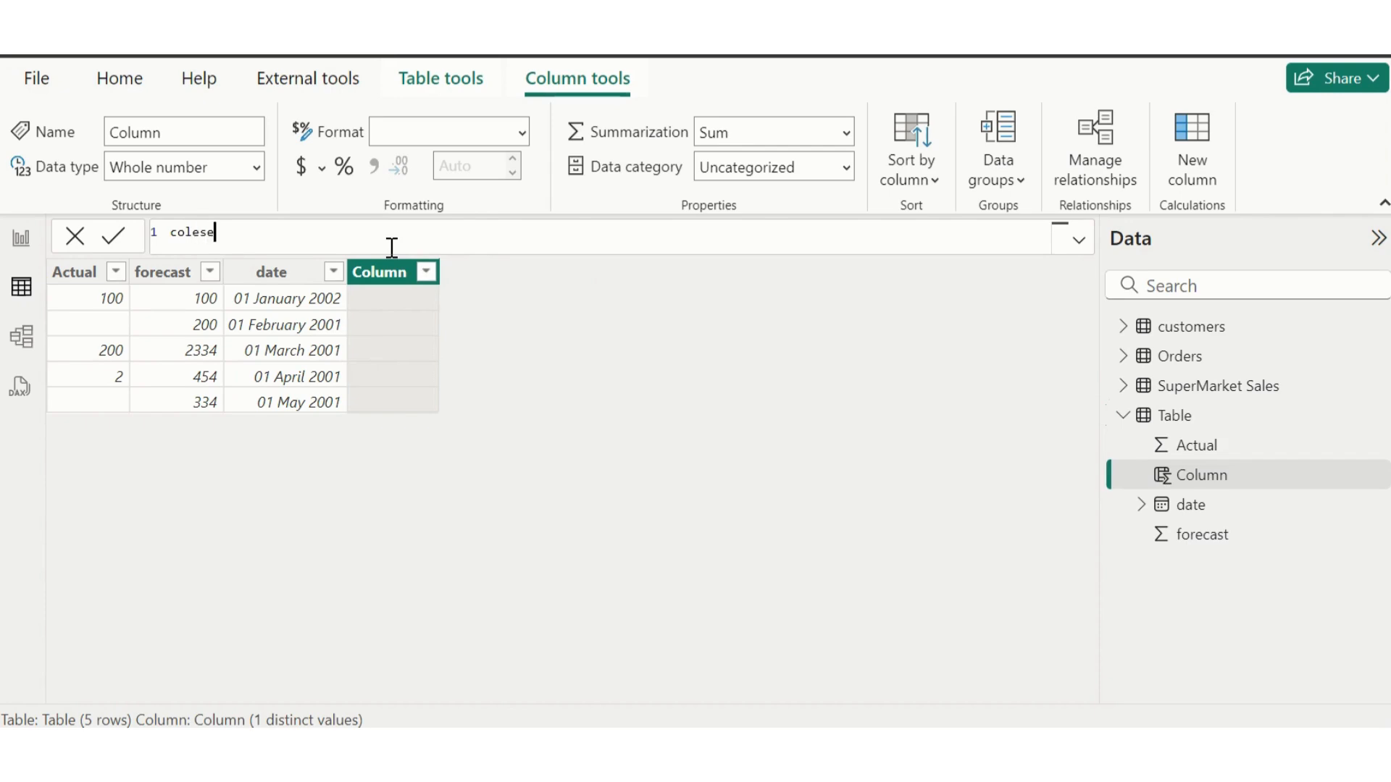
type("=c")
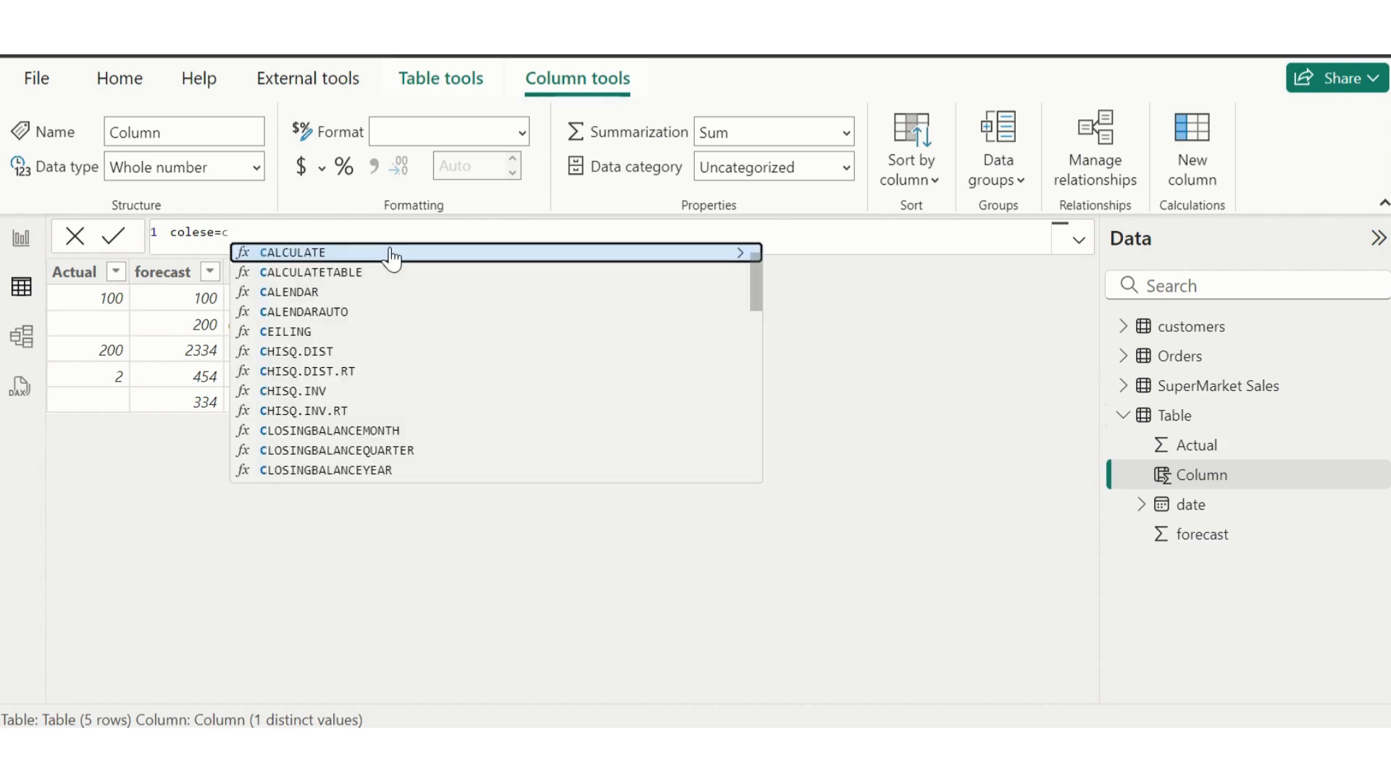
type("oa")
key("Tab")
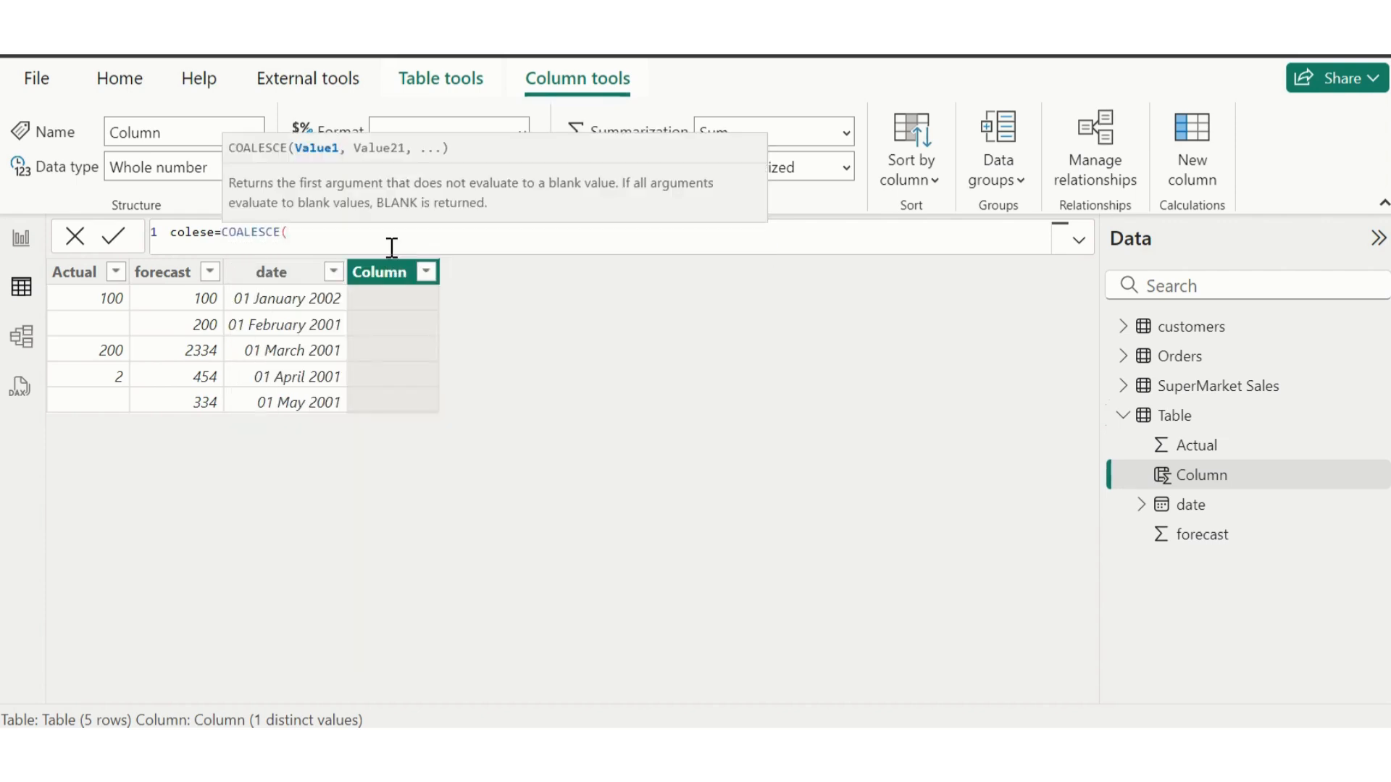
Give COALESCE the Table columns Actual and forecast as its first and second values, and commit the colese column.
type("actua")
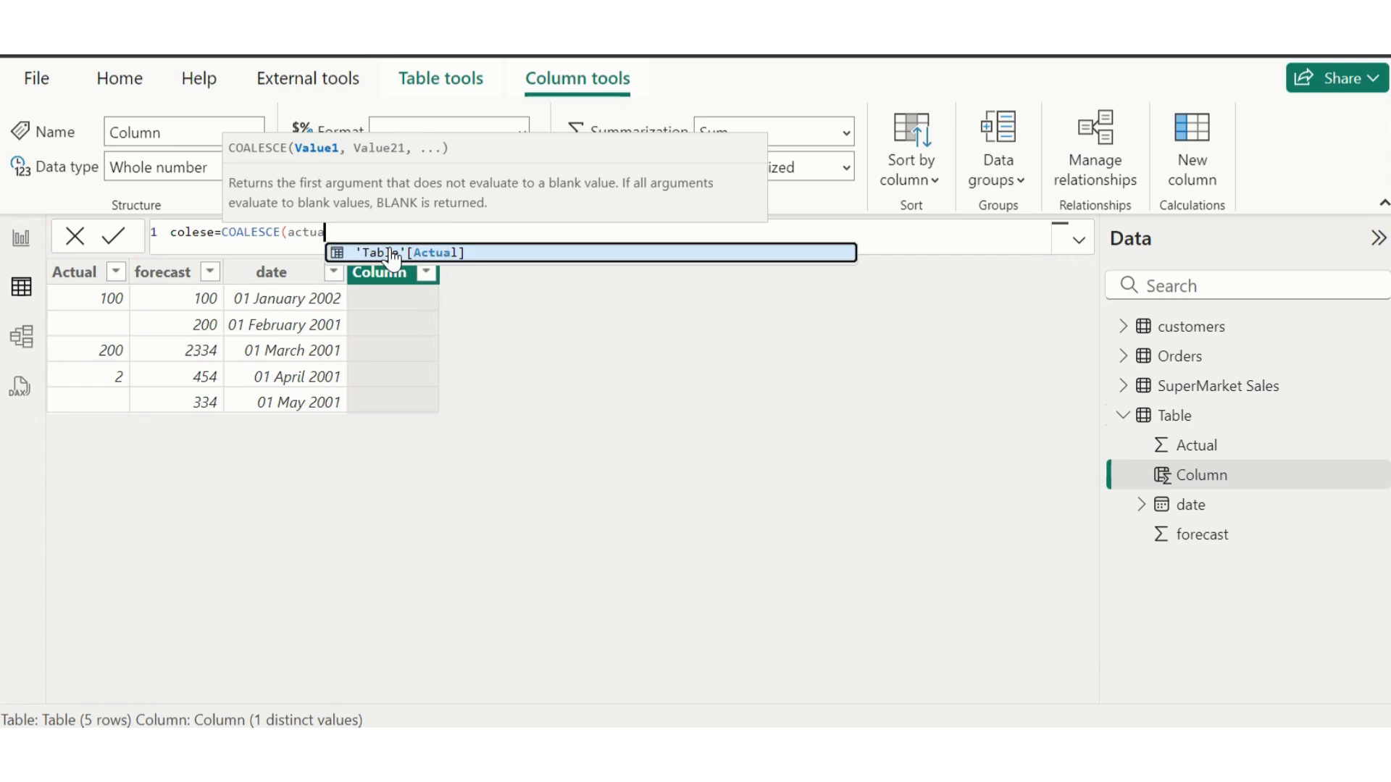
left_click(392, 255)
type(",for")
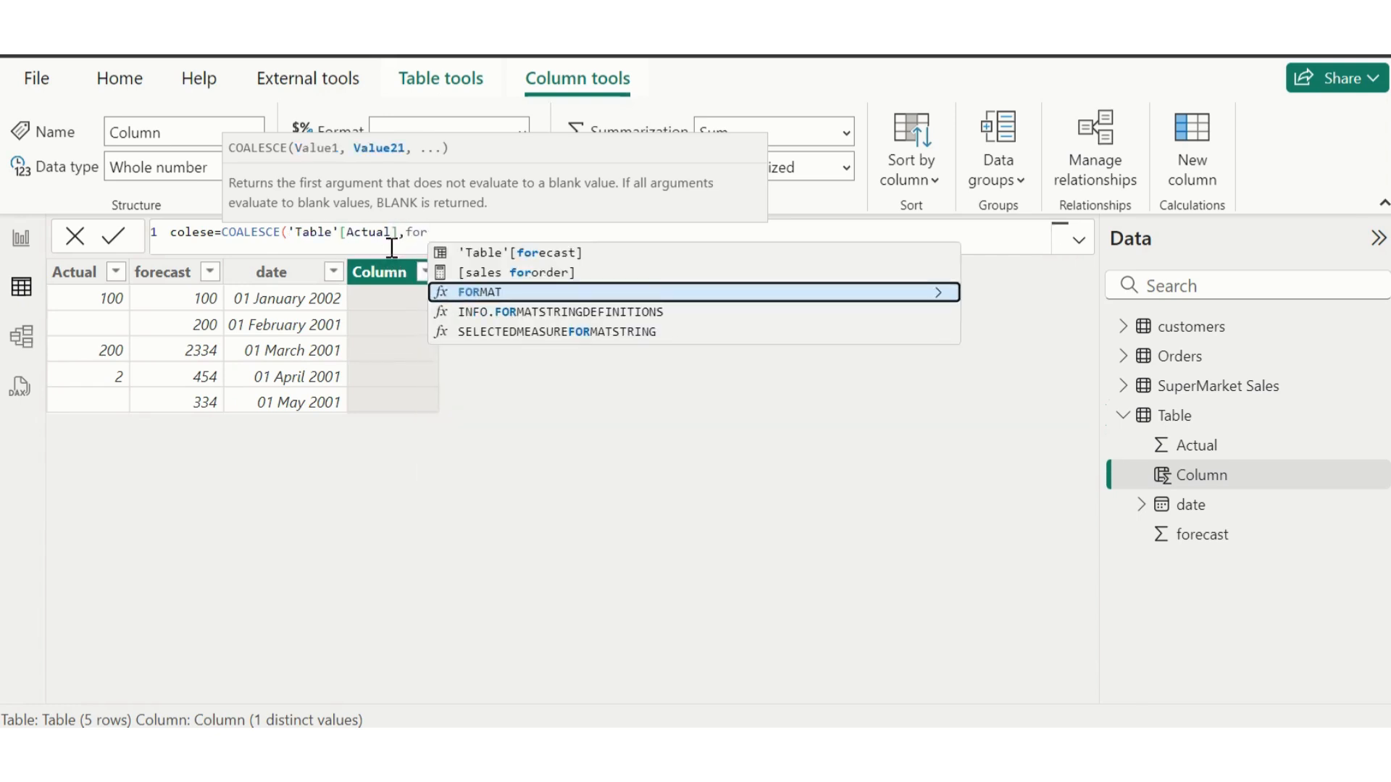
key("Up")
key("Up")
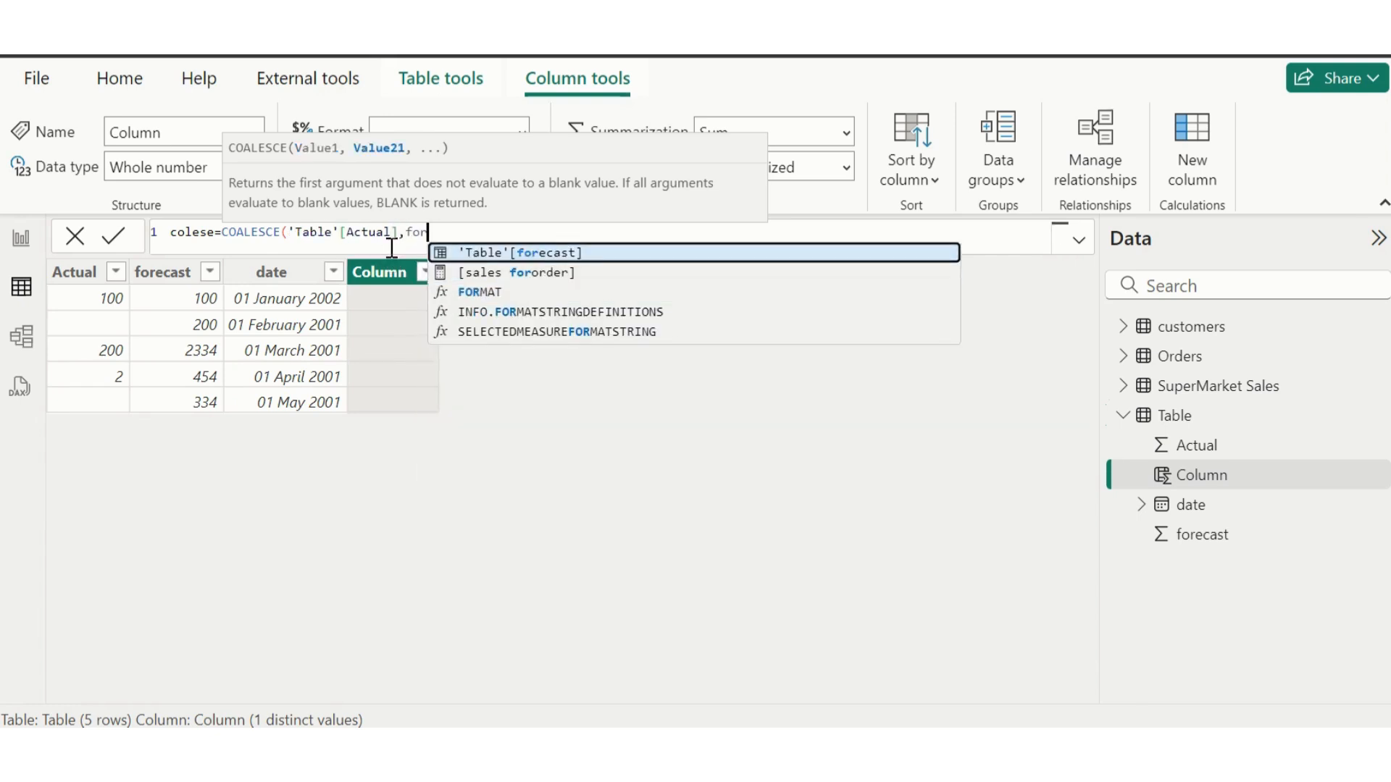
key("Tab")
type(")")
key("Return")
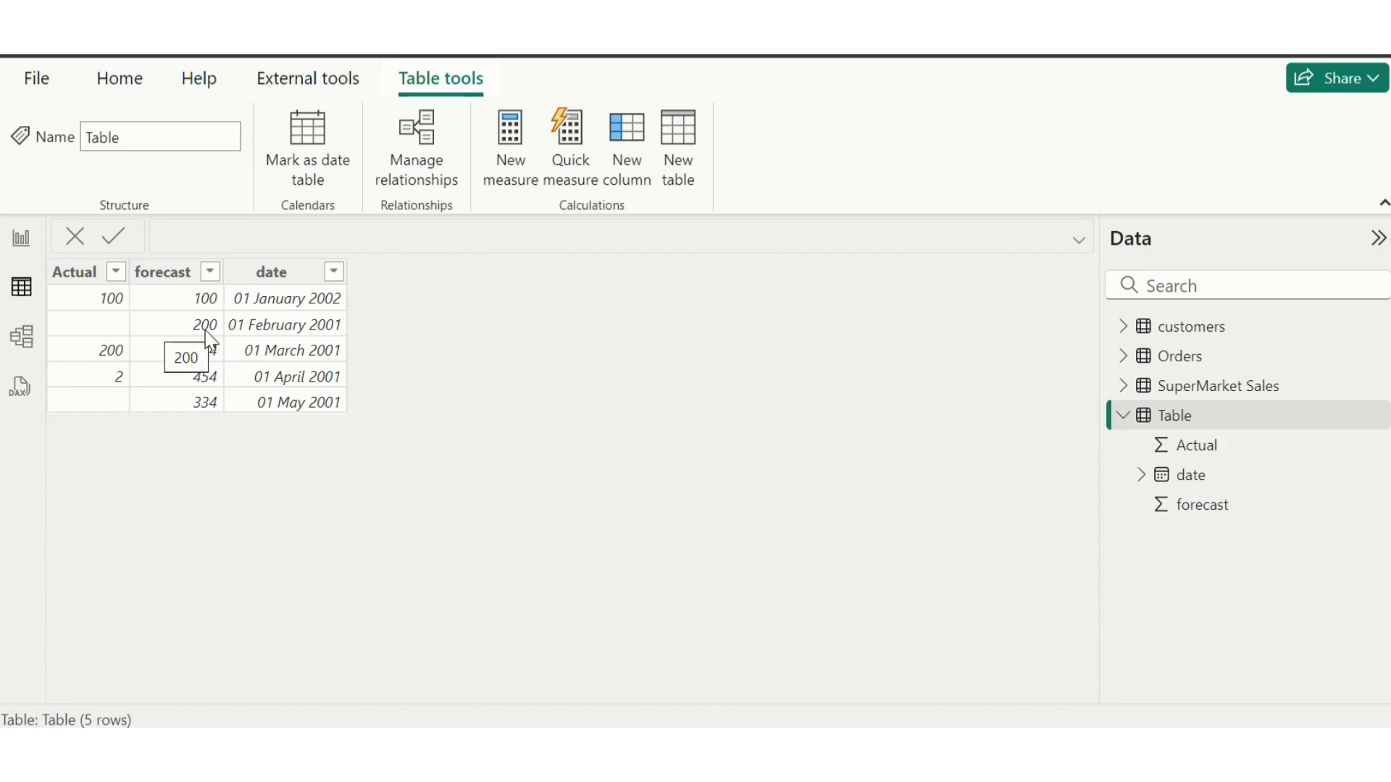
Create a new calculated column in Table and replace its default name with colese.
left_click(1173, 419)
key("BackSpace")
type("colese")
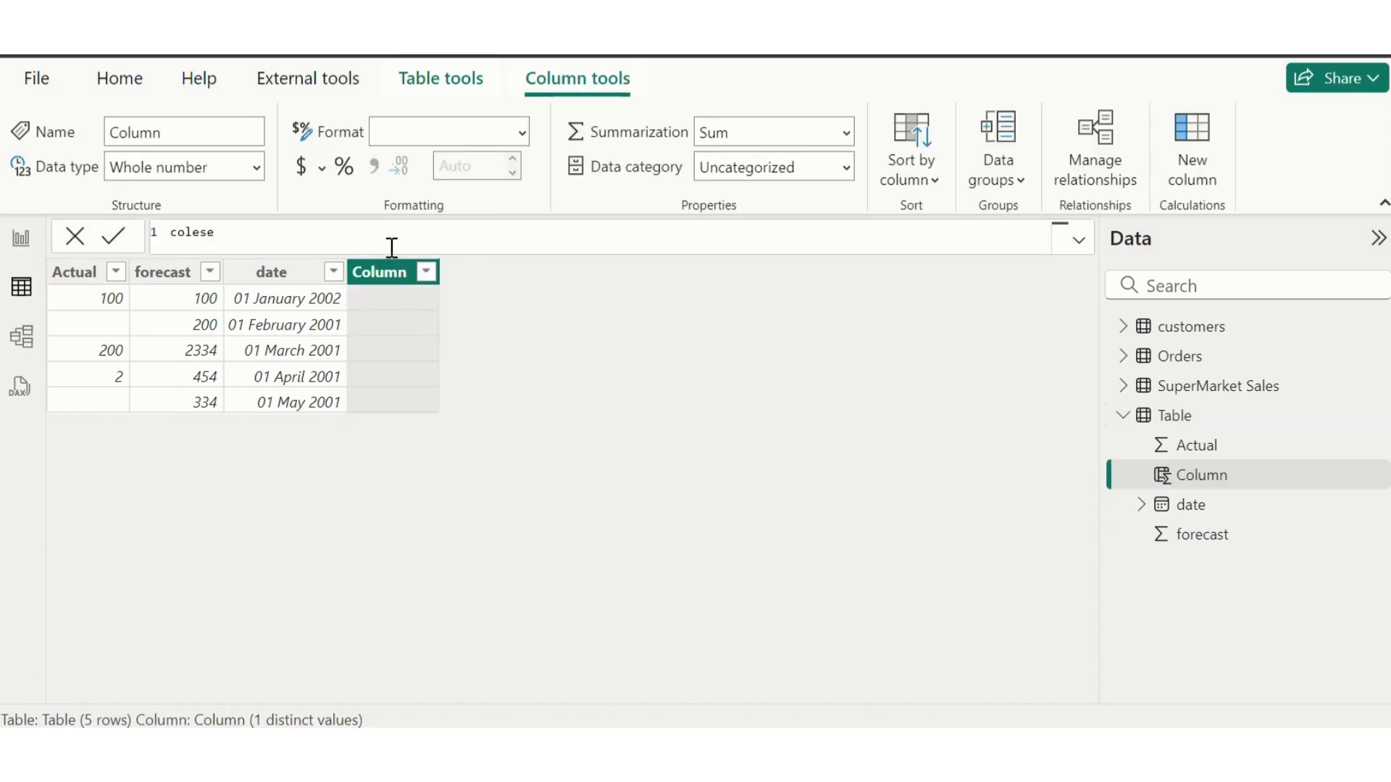